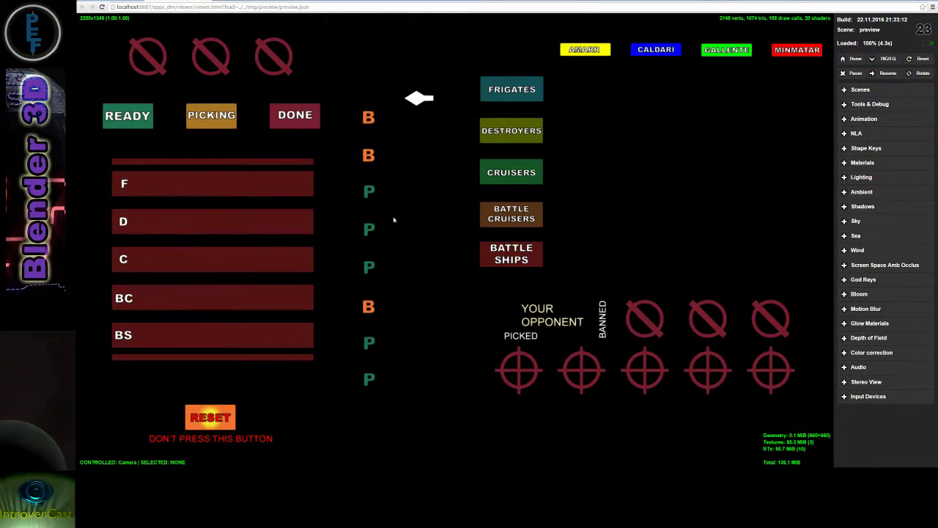
- Cycle the draft state through READY, PICKING and DONE to advance the turn arrow
click(131, 116)
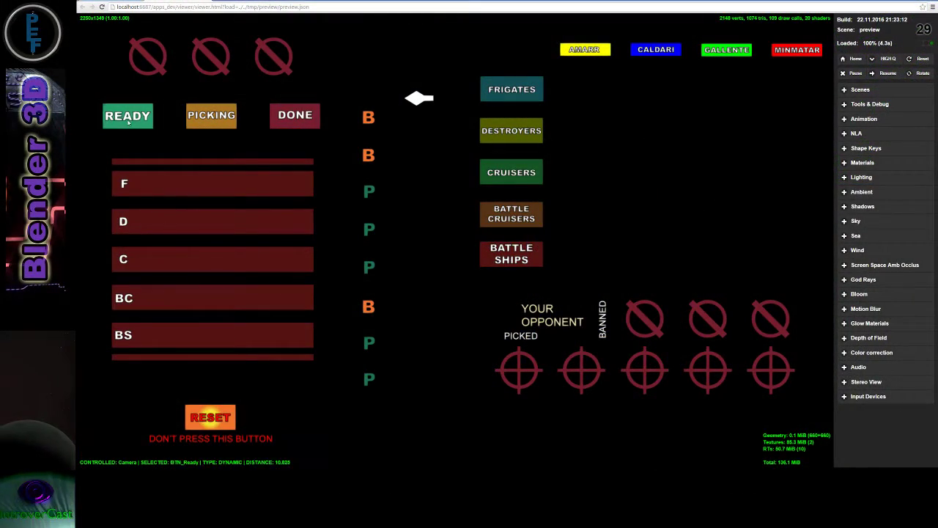
click(234, 117)
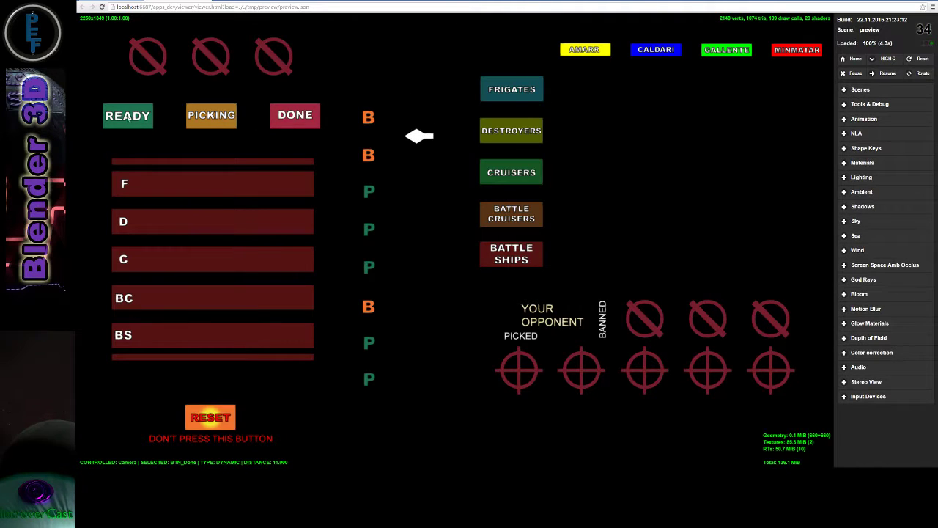
click(220, 117)
click(294, 116)
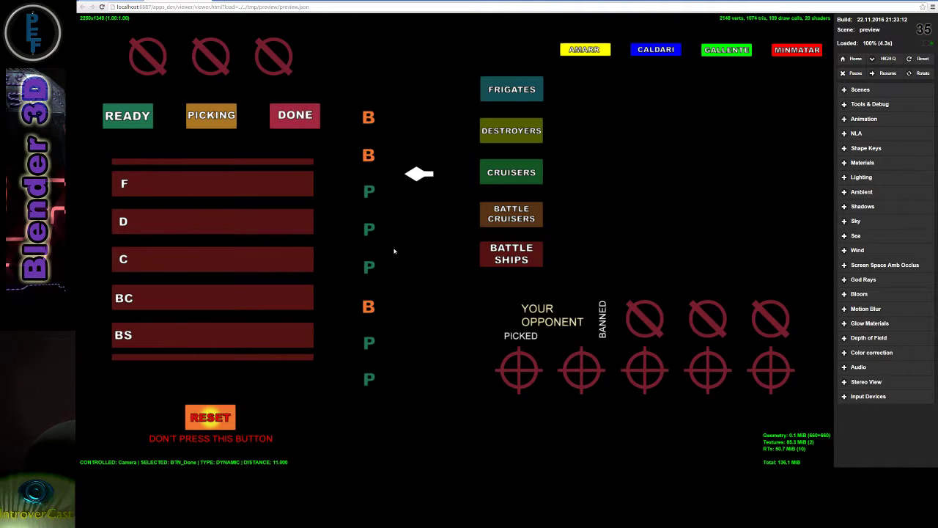
- Switch the ship grid among frigates, destroyers, battlecruisers and battleships, ending on battlecruisers
click(511, 89)
click(511, 172)
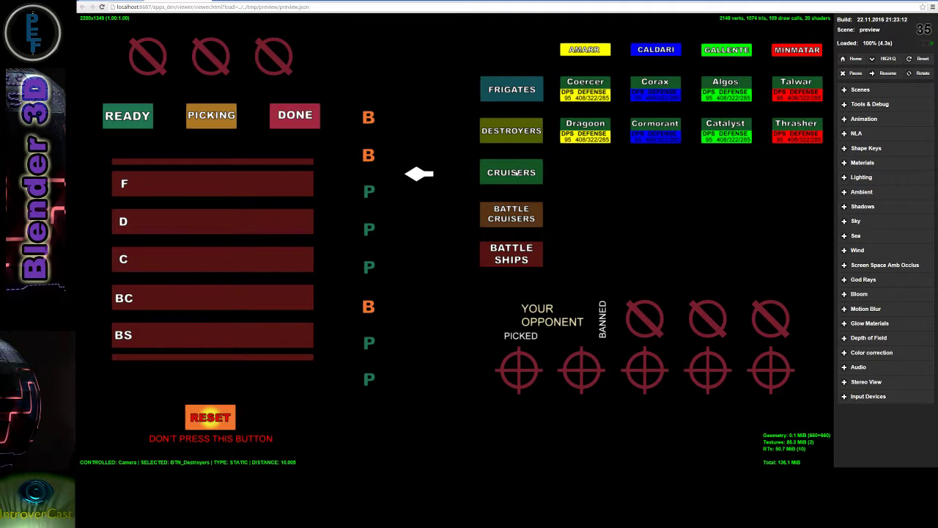
click(518, 209)
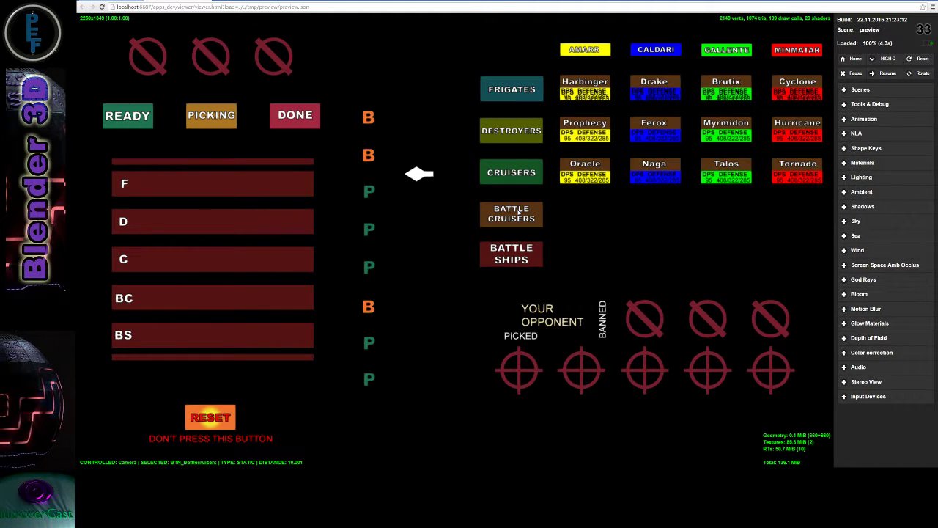
click(514, 250)
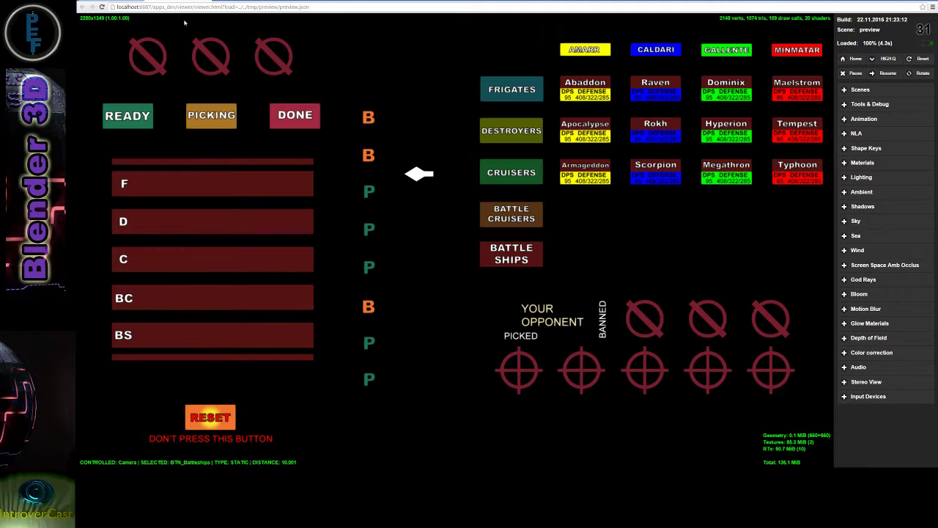
click(512, 89)
click(515, 251)
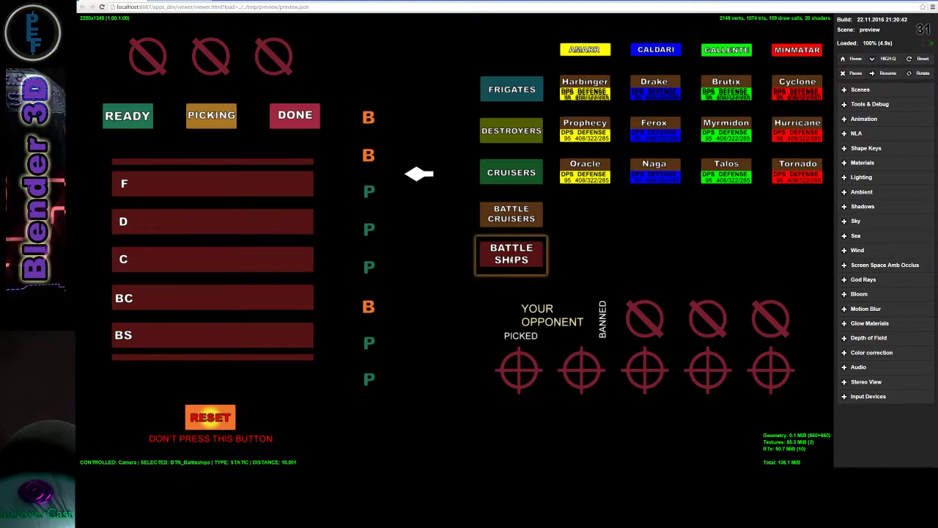
click(515, 210)
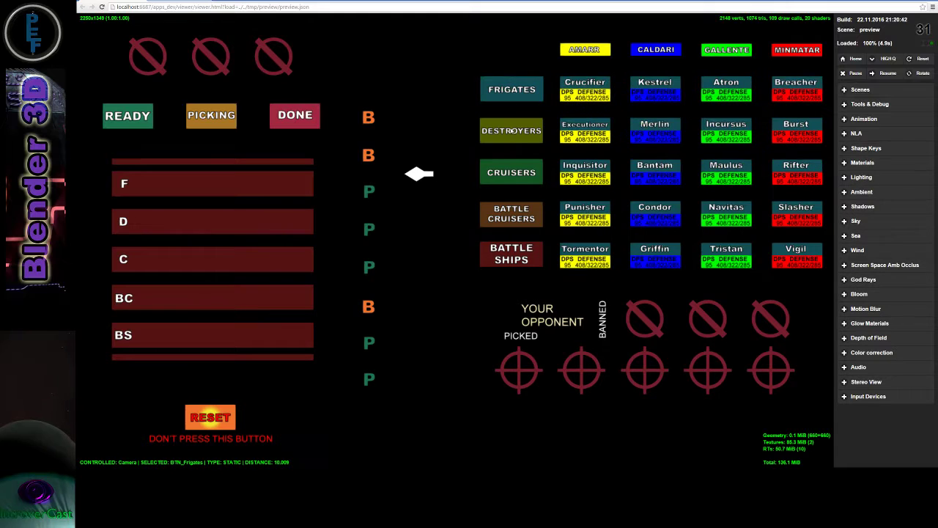
click(509, 249)
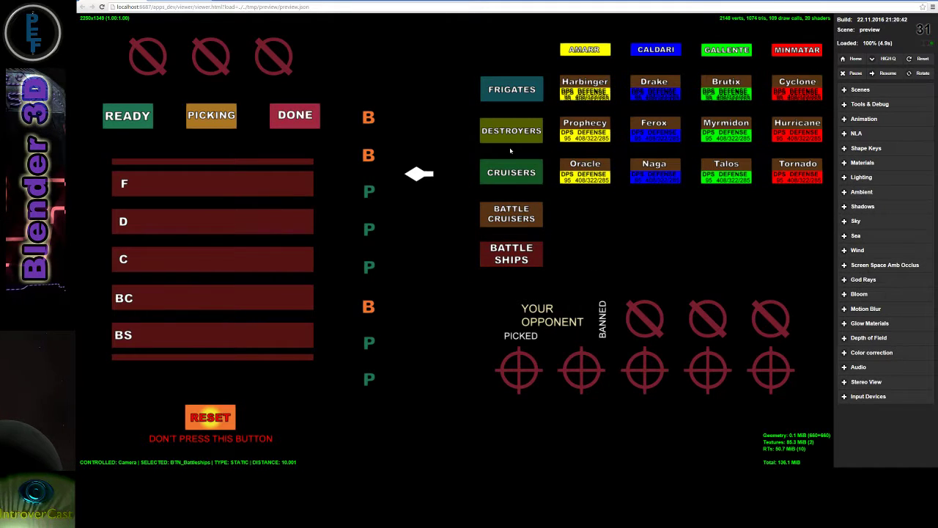
click(503, 90)
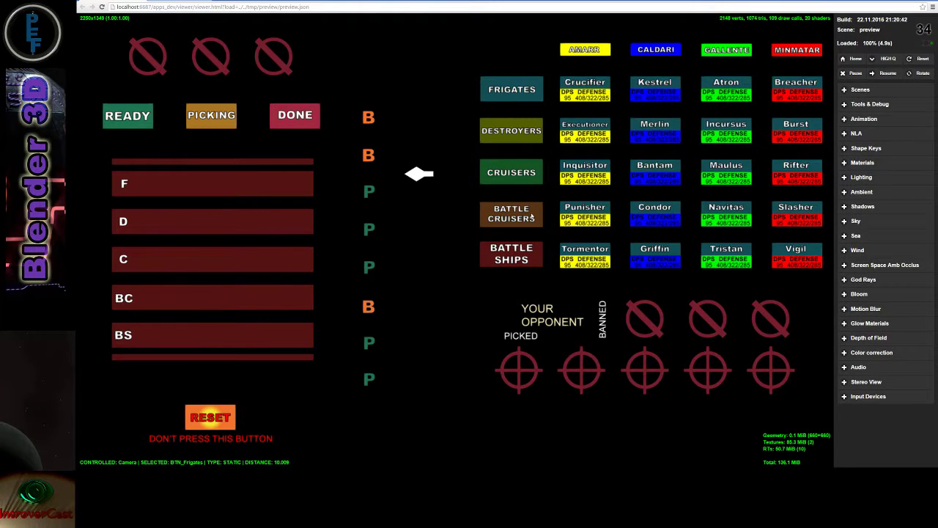
click(513, 214)
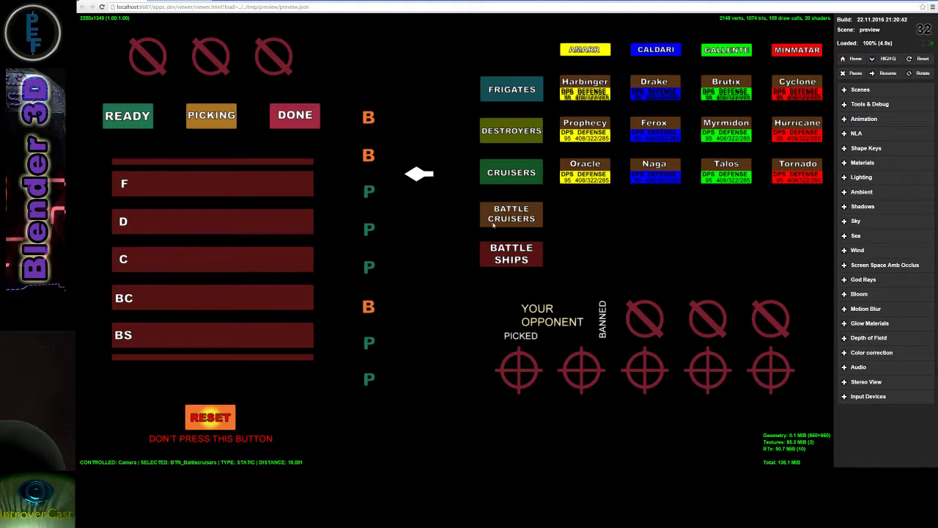
click(510, 253)
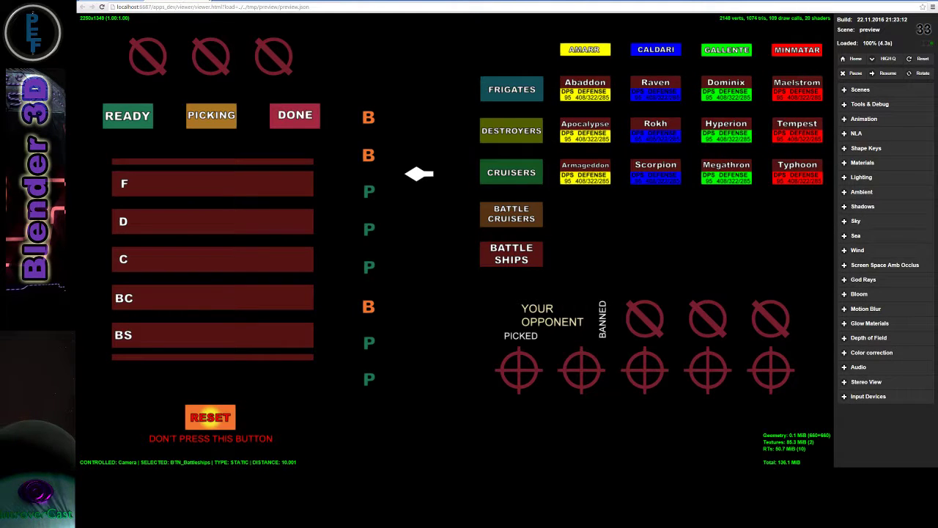
click(510, 213)
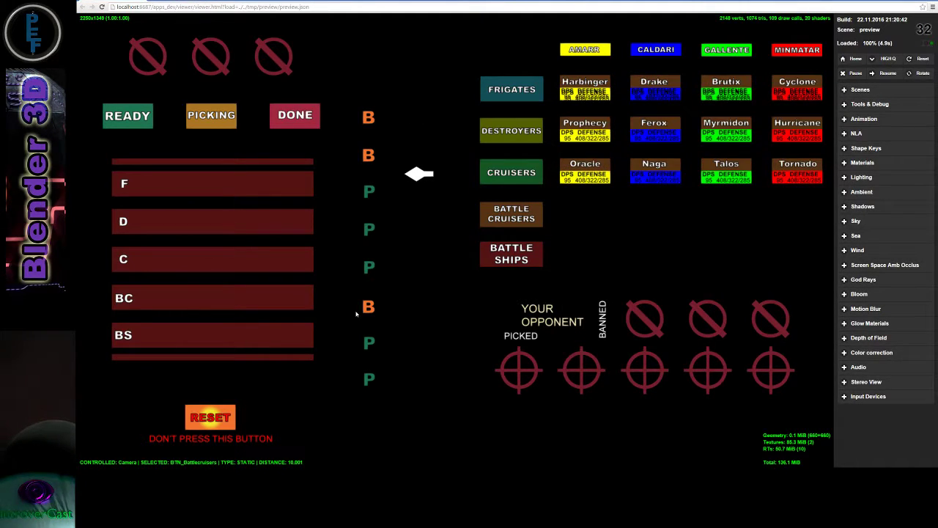
- Back in Blender, pan the logic node tree down to the lower Move To nodes
key(alt+Tab)
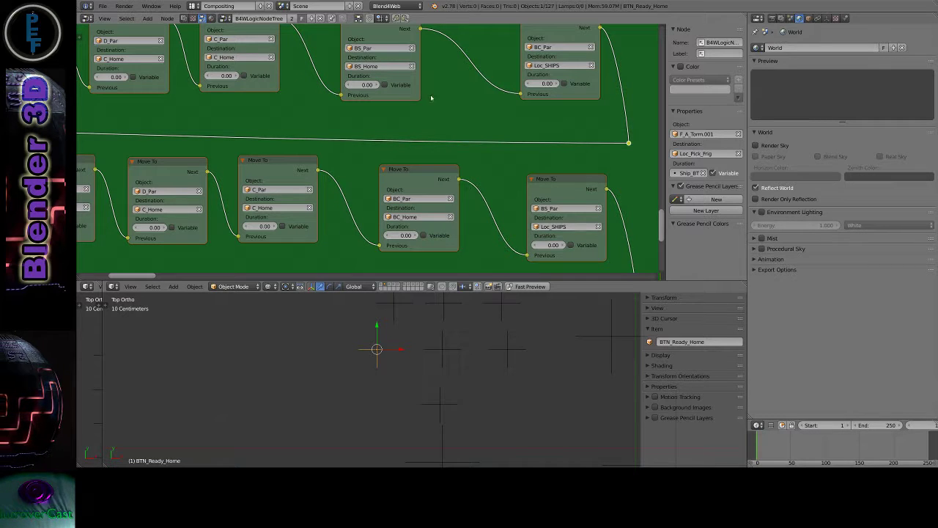
mouse_move(475, 125)
middle_down()
mouse_move(489, 185)
mouse_move(474, 173)
middle_up()
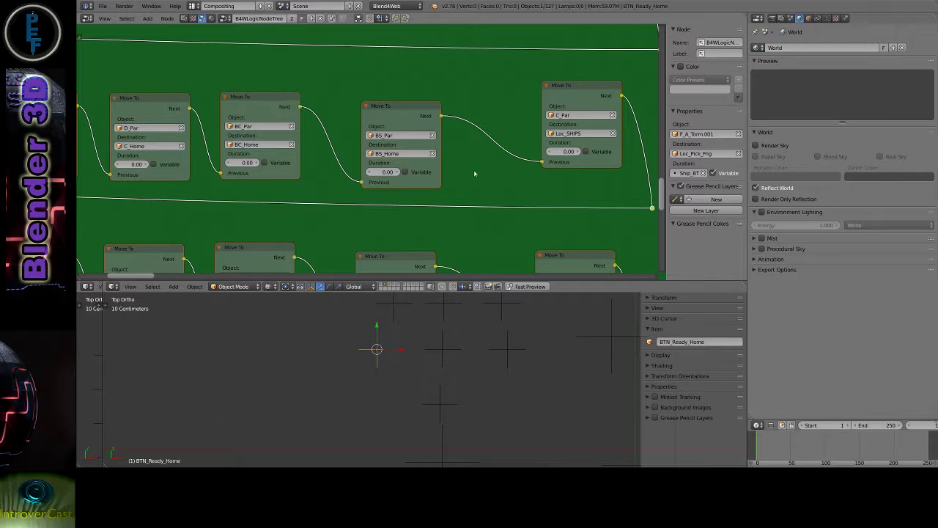
shift+scroll(473, 183, down, 3)
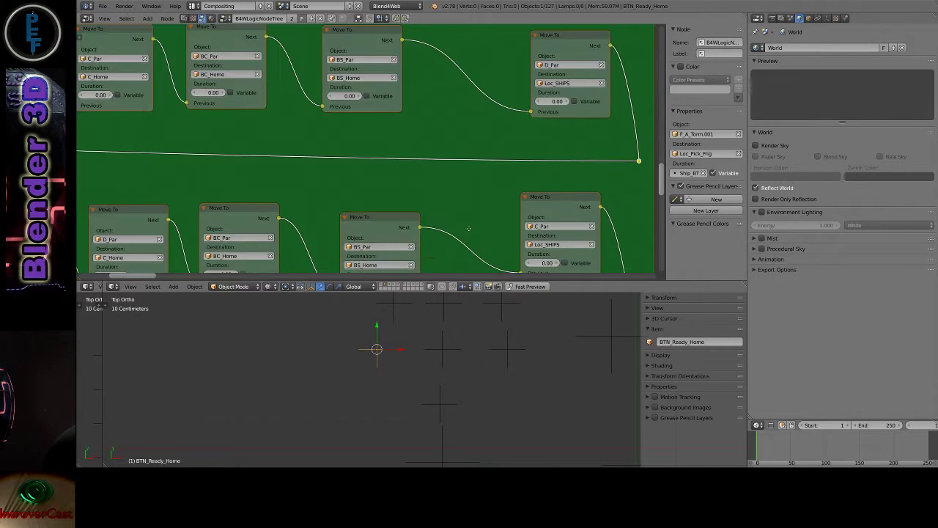
shift+scroll(469, 229, up, 2)
scroll(469, 230, down, 1)
scroll(469, 231, down, 1)
scroll(470, 232, down, 1)
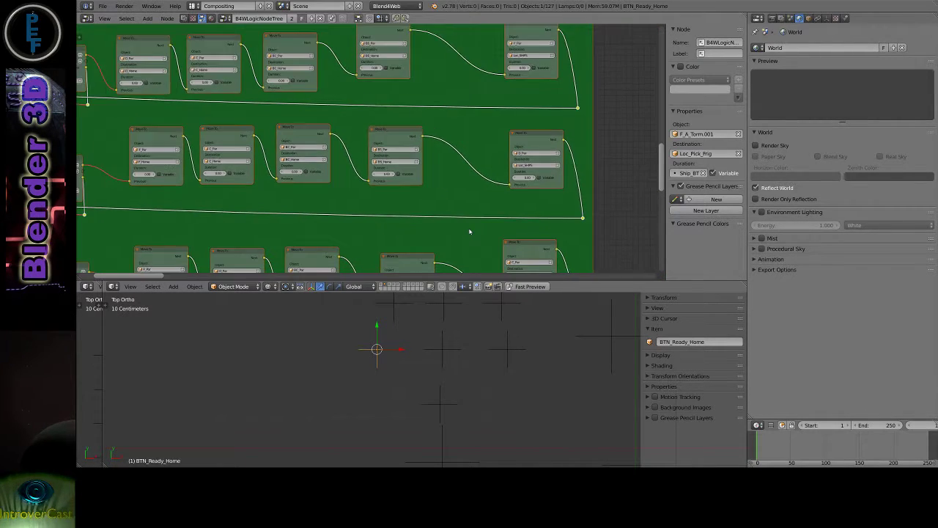
scroll(469, 231, down, 1)
scroll(470, 232, down, 1)
scroll(469, 232, down, 1)
scroll(470, 232, down, 1)
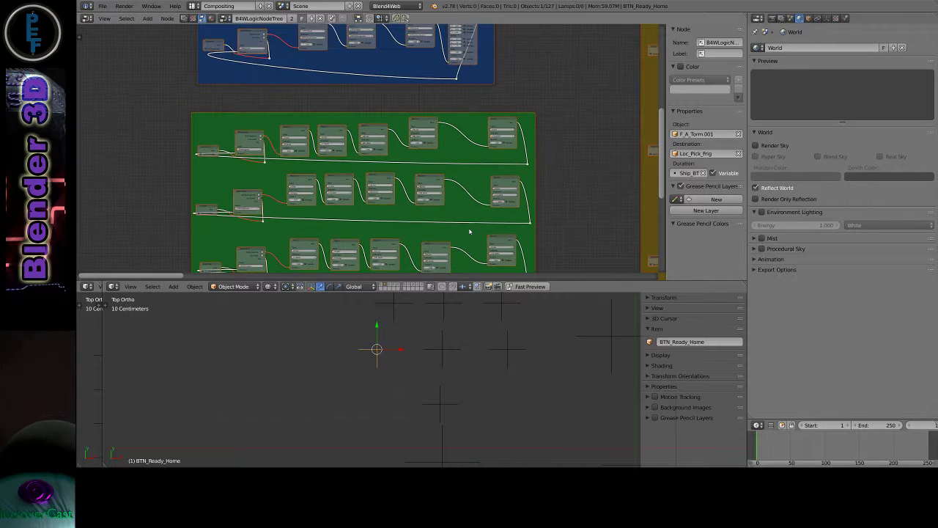
ctrl+scroll(607, 155, right, 5)
ctrl+scroll(606, 156, right, 1)
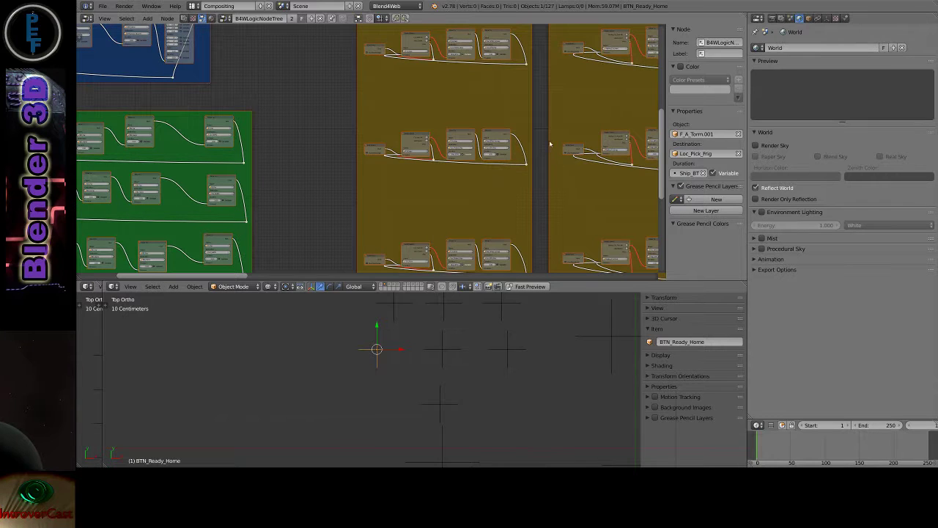
- Zoom out until every coloured frame of the B4WLogicNodeTree is in view
scroll(540, 137, down, 1)
scroll(539, 136, down, 1)
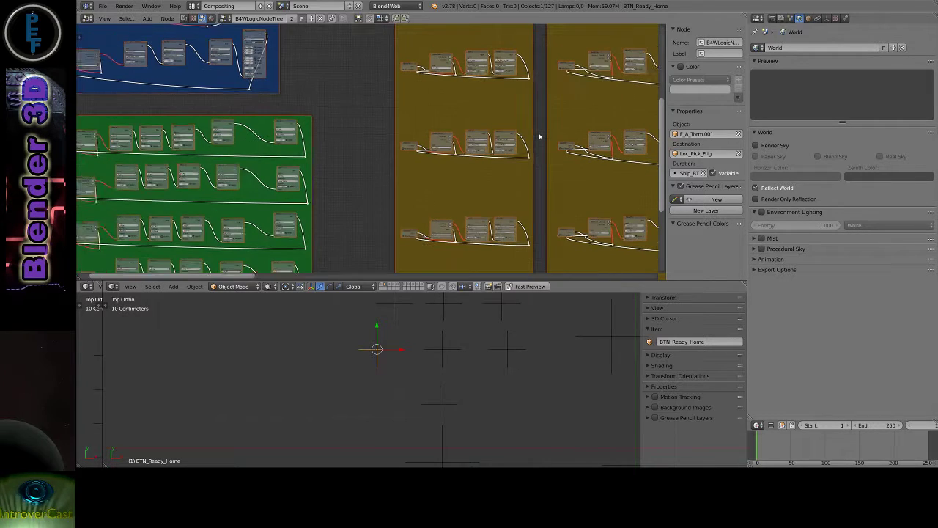
scroll(539, 137, down, 1)
scroll(540, 137, down, 1)
scroll(539, 136, down, 1)
scroll(539, 137, down, 1)
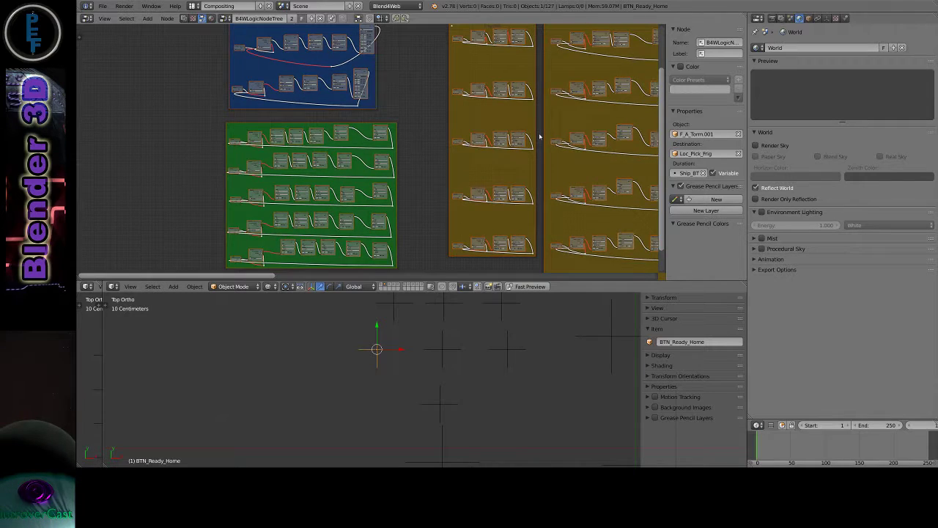
scroll(539, 136, down, 1)
scroll(542, 132, down, 1)
ctrl+scroll(535, 132, right, 5)
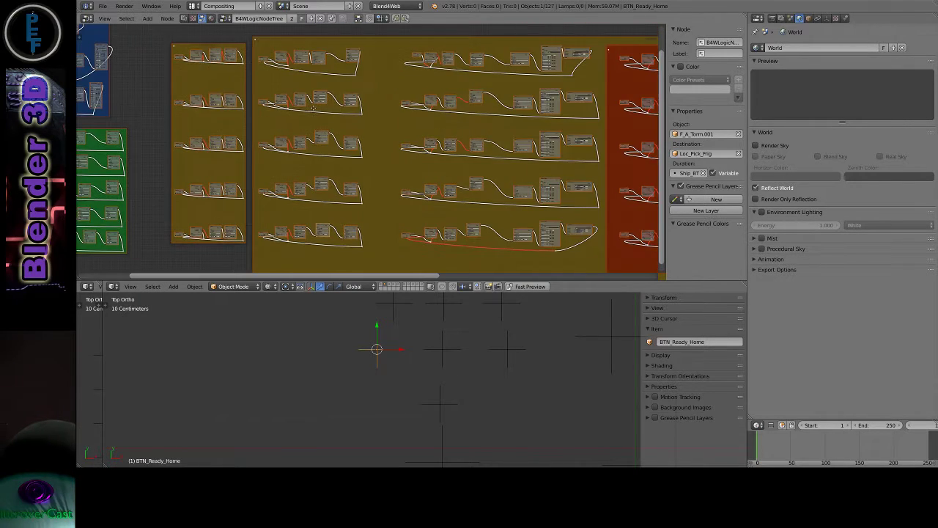
scroll(519, 159, down, 1)
scroll(513, 154, down, 1)
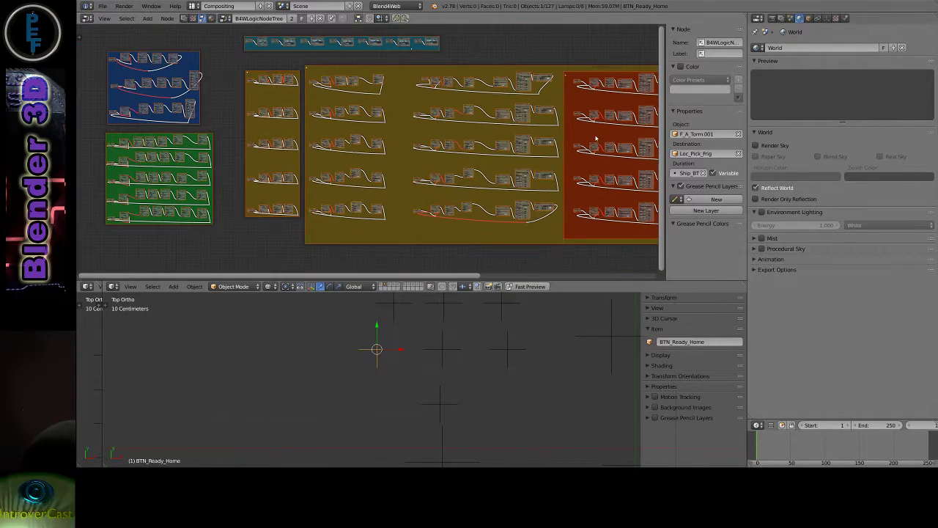
scroll(415, 136, down, 1)
ctrl+scroll(415, 136, right, 3)
ctrl+scroll(440, 143, right, 1)
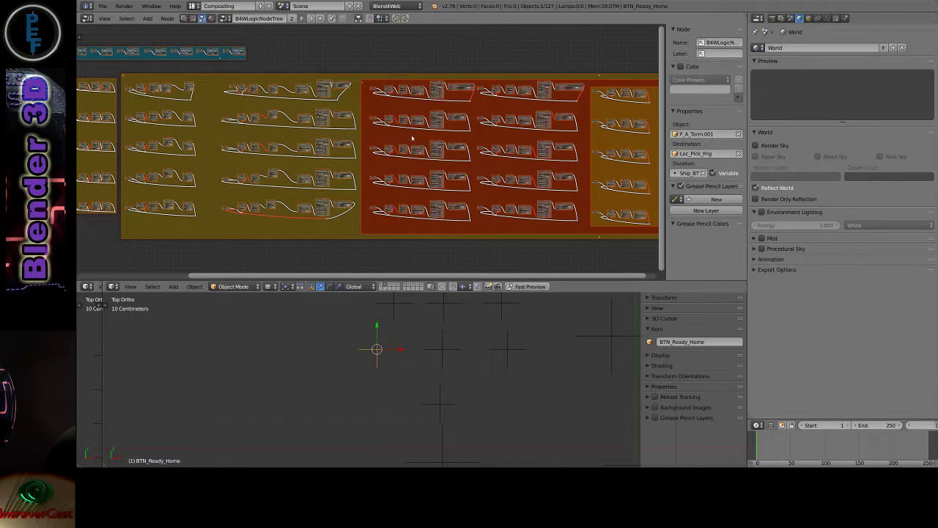
click(634, 116)
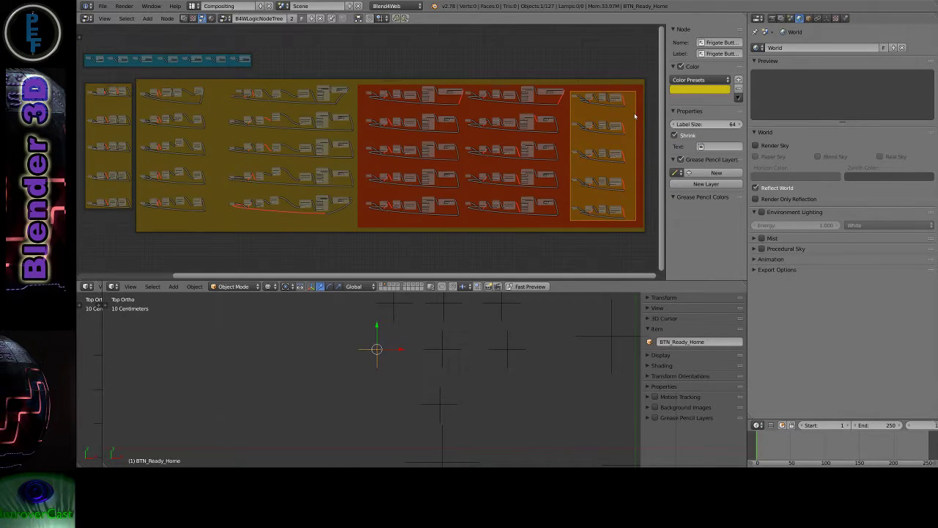
click(685, 91)
click(707, 175)
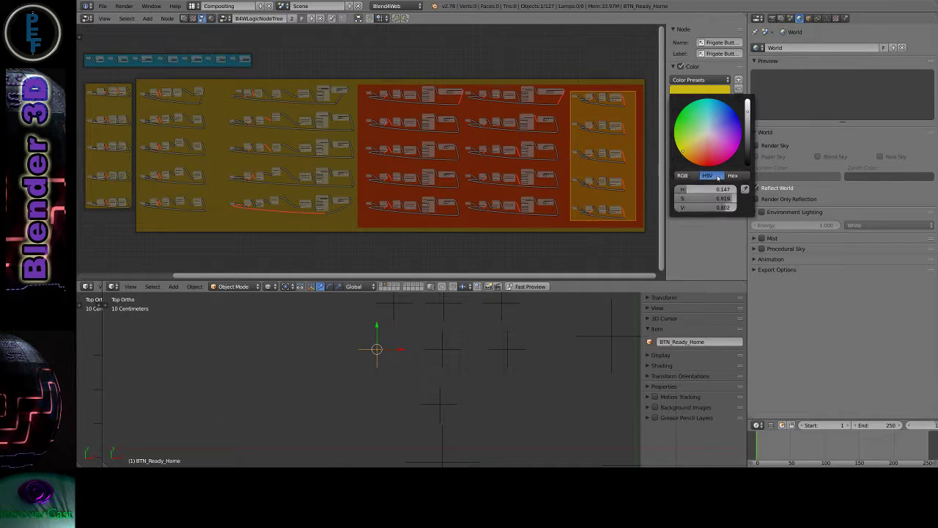
click(723, 207)
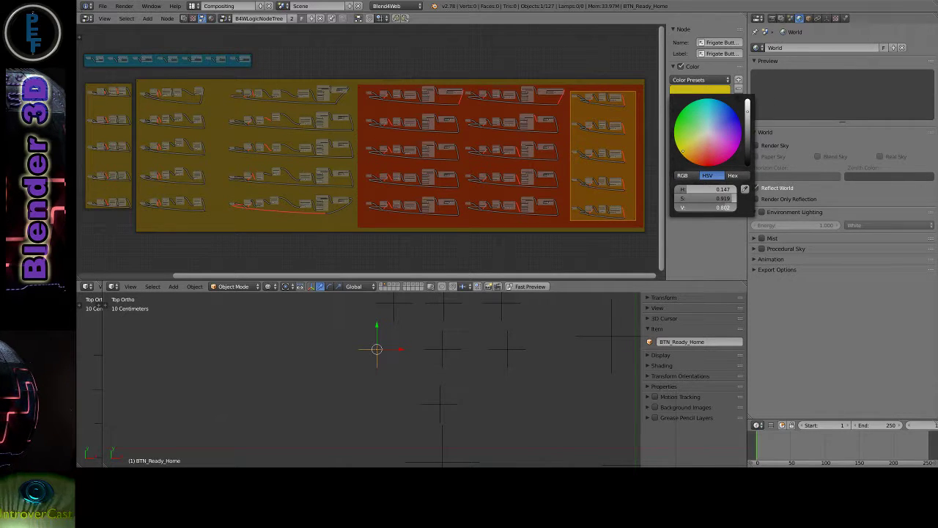
text(0.906)
key(Return)
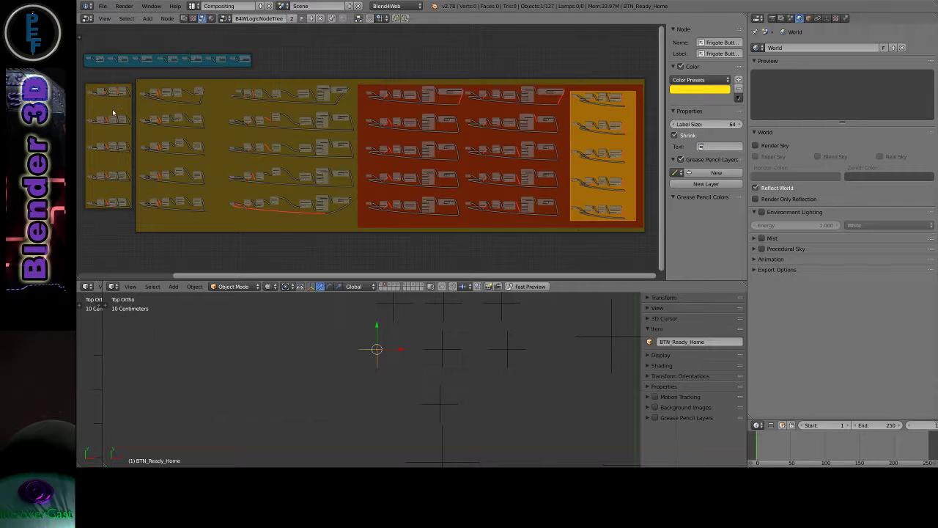
scroll(110, 101, up, 1)
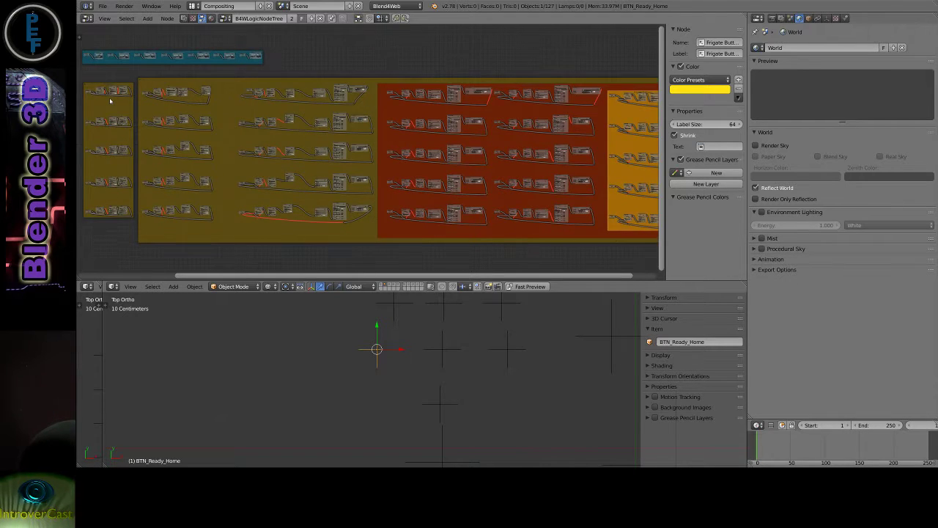
scroll(110, 101, up, 1)
scroll(110, 100, up, 1)
scroll(110, 100, up, 1)
scroll(109, 97, down, 1)
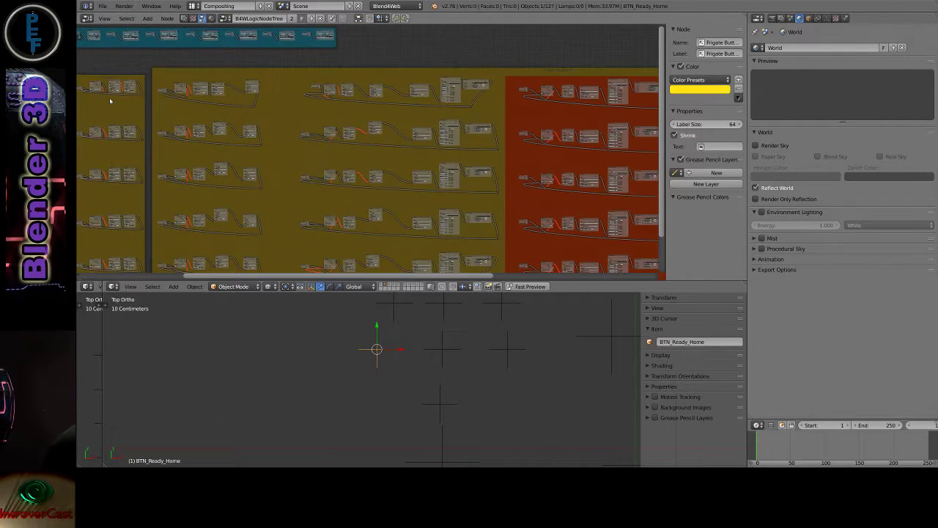
scroll(109, 98, down, 1)
scroll(109, 98, down, 1)
scroll(109, 98, down, 1)
scroll(423, 225, down, 1)
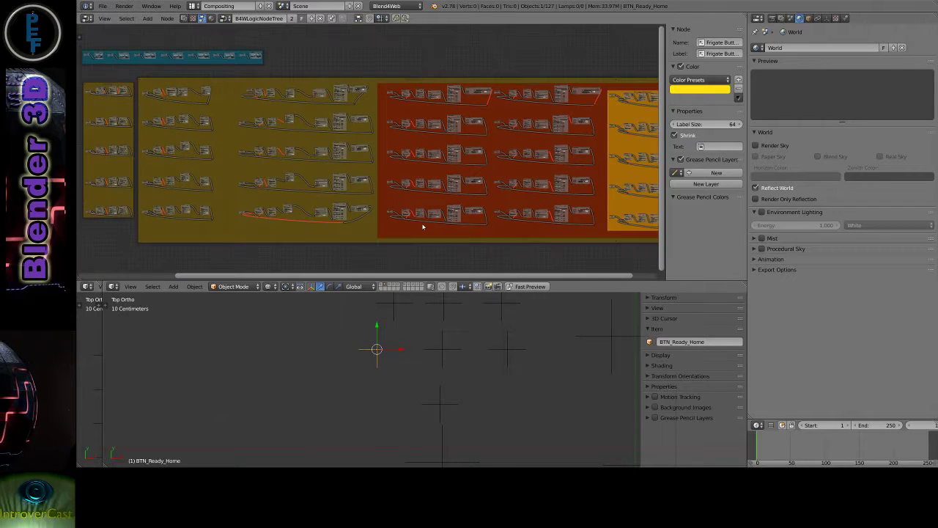
scroll(423, 224, down, 1)
ctrl+scroll(399, 211, right, 2)
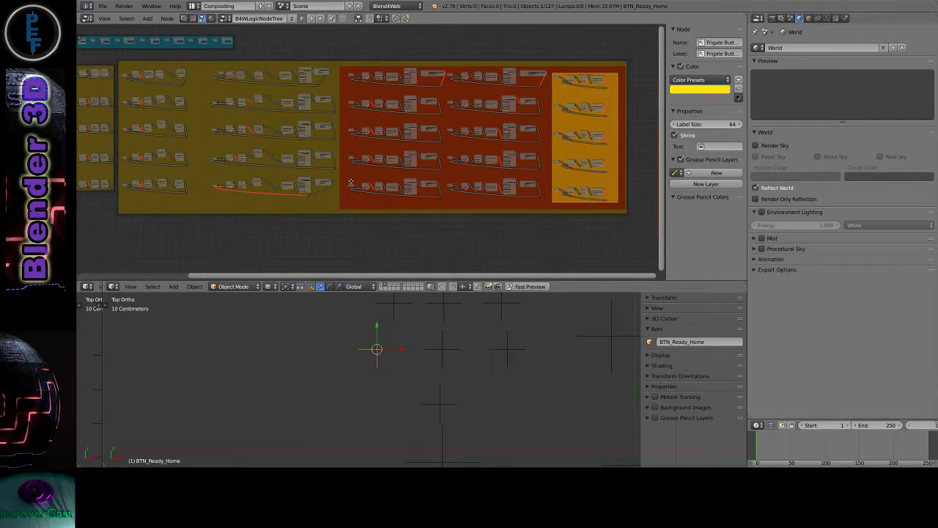
shift+scroll(465, 215, down, 2)
- Launch the browser preview and deploy Crucifier into the frigate slot
click(529, 286)
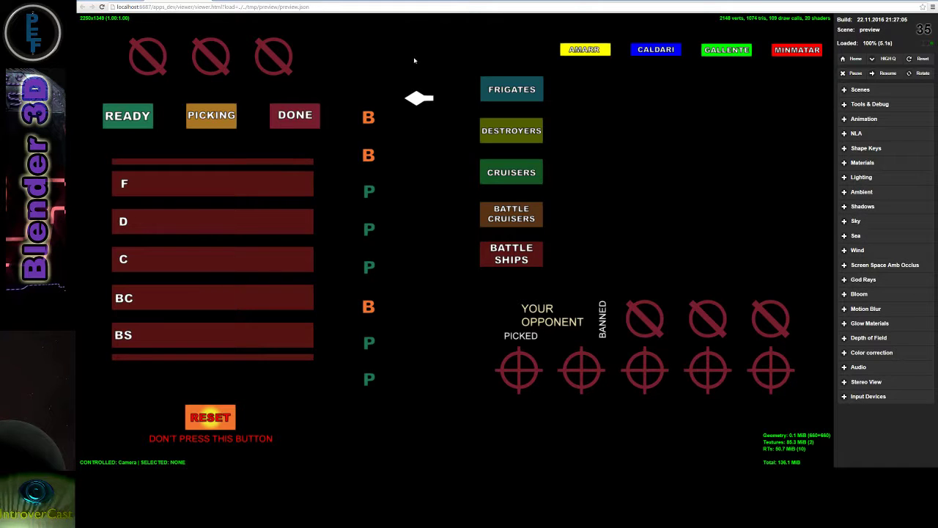
click(521, 89)
click(584, 88)
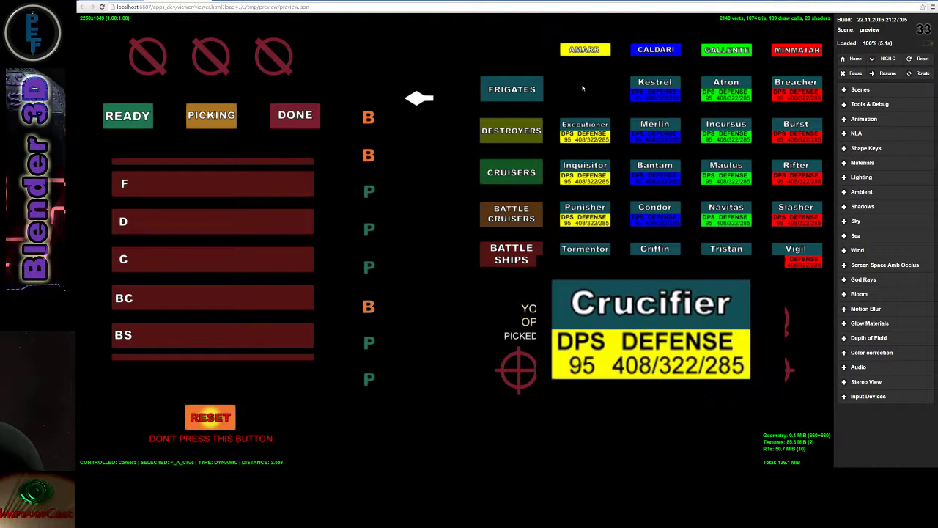
click(529, 418)
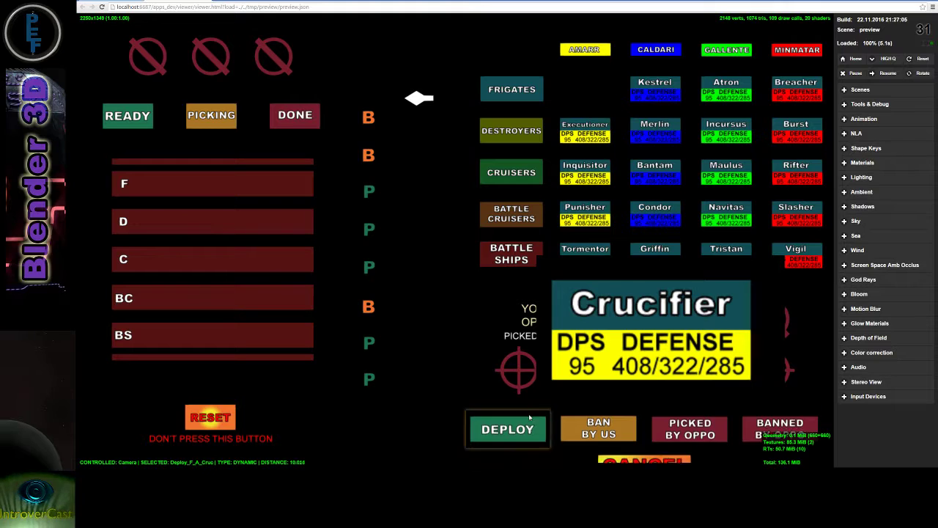
- Ban Executioner for us, mark Inquisitor opponent-picked and Punisher opponent-banned
click(602, 139)
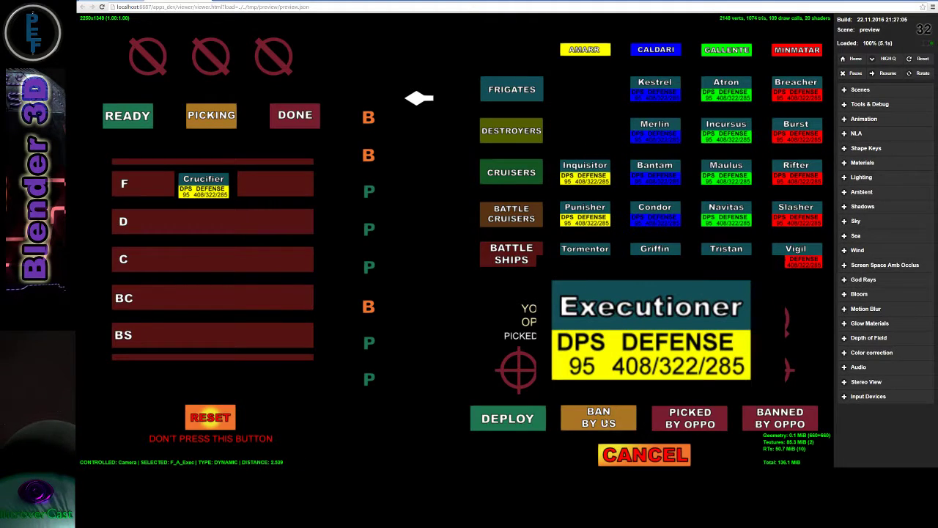
click(607, 418)
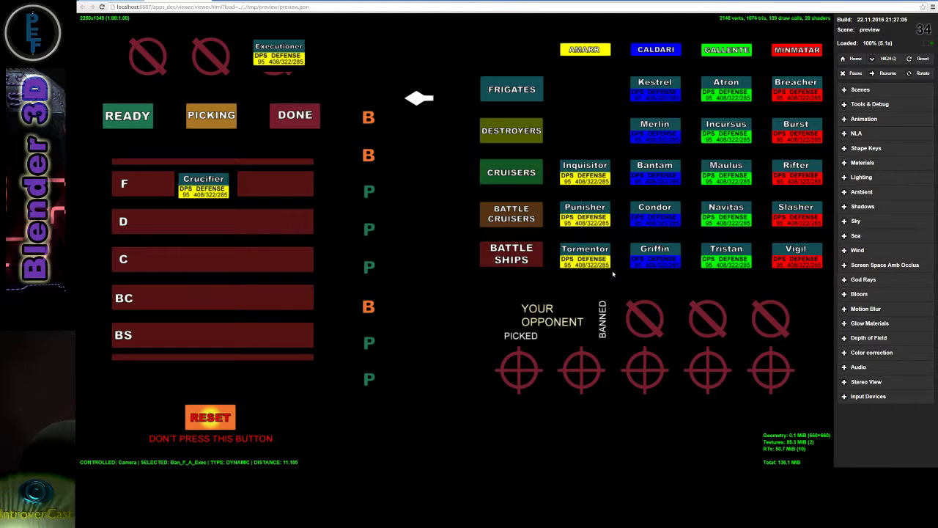
click(582, 176)
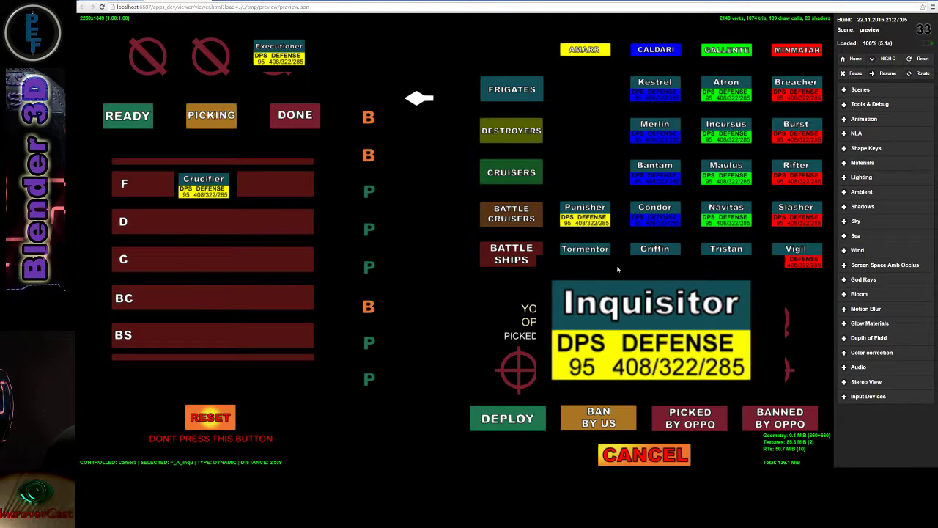
click(688, 420)
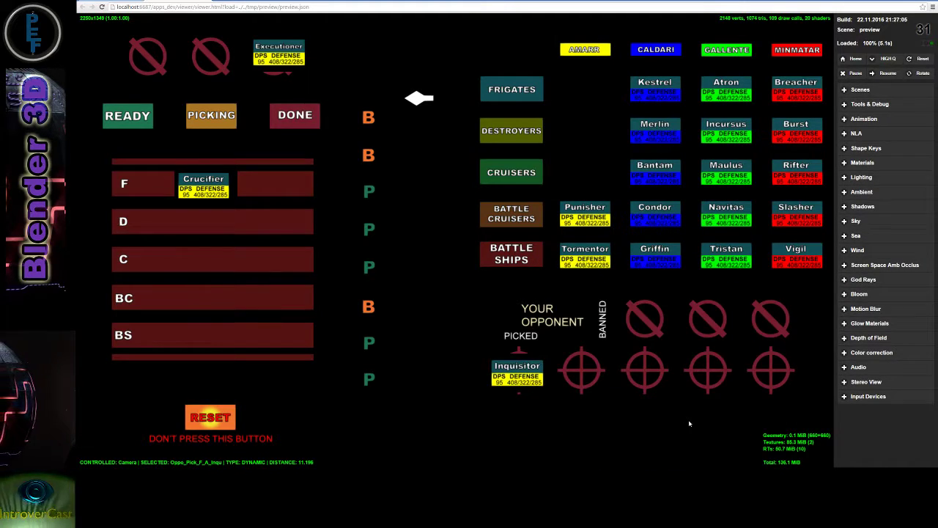
click(585, 213)
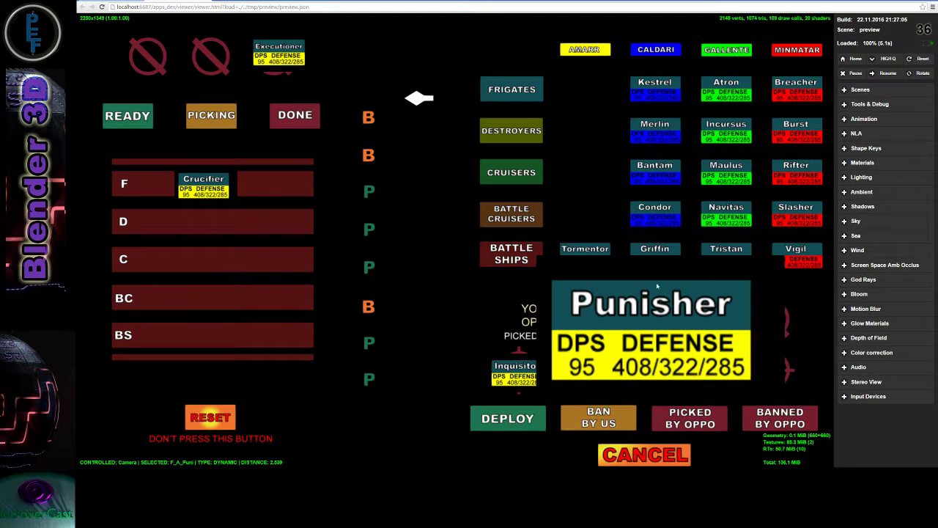
click(779, 416)
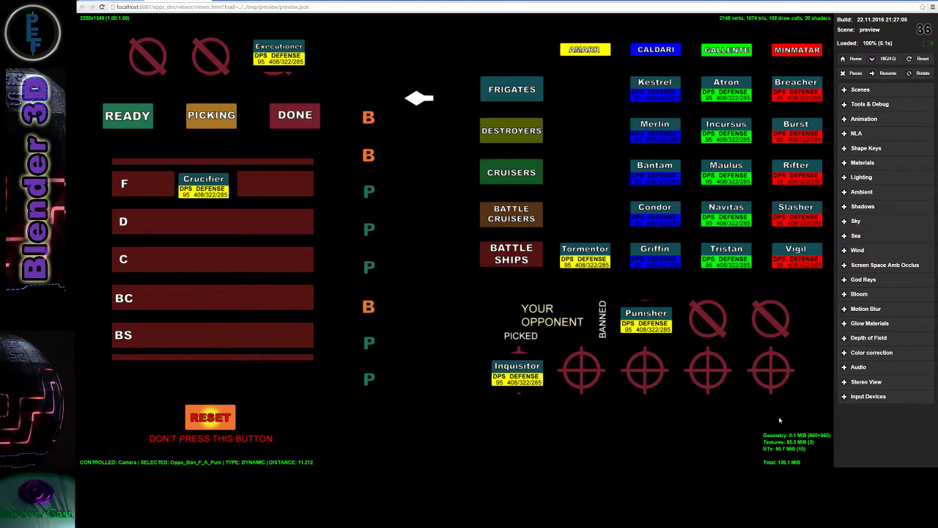
- Cancel Tormentor back to the grid, then cycle through destroyers, cruisers, battlecruisers and battleships
click(576, 251)
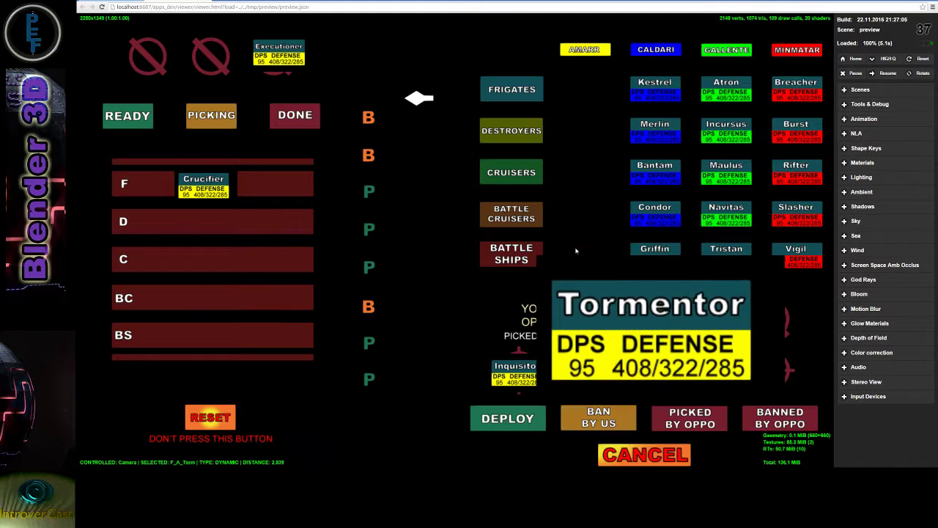
click(651, 459)
click(519, 137)
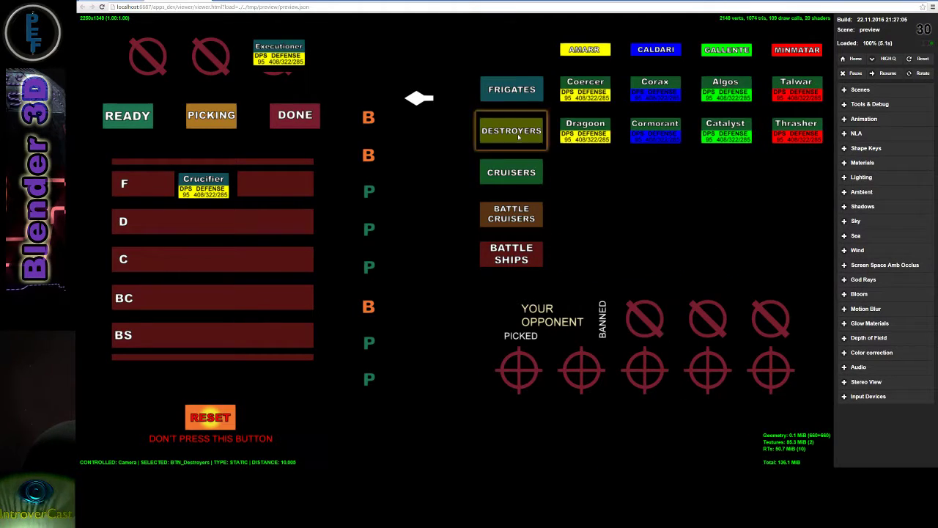
click(524, 186)
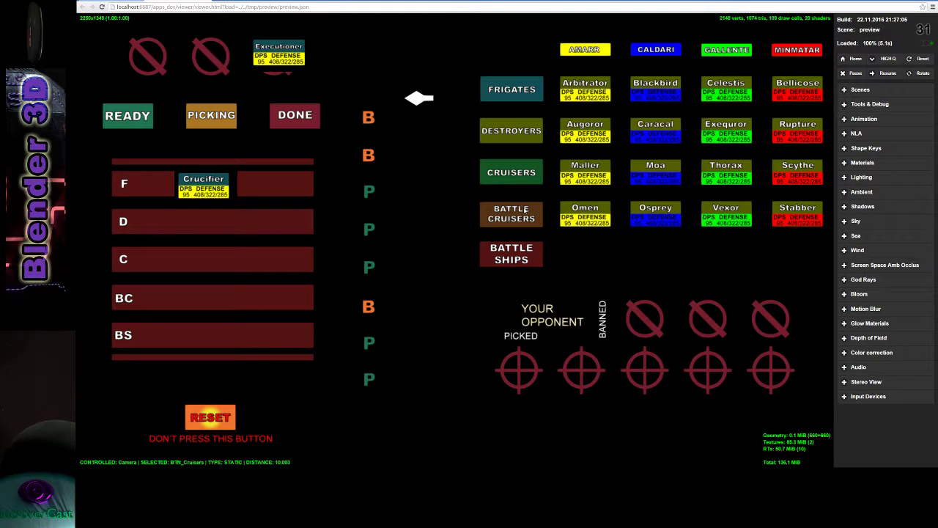
click(512, 213)
click(512, 253)
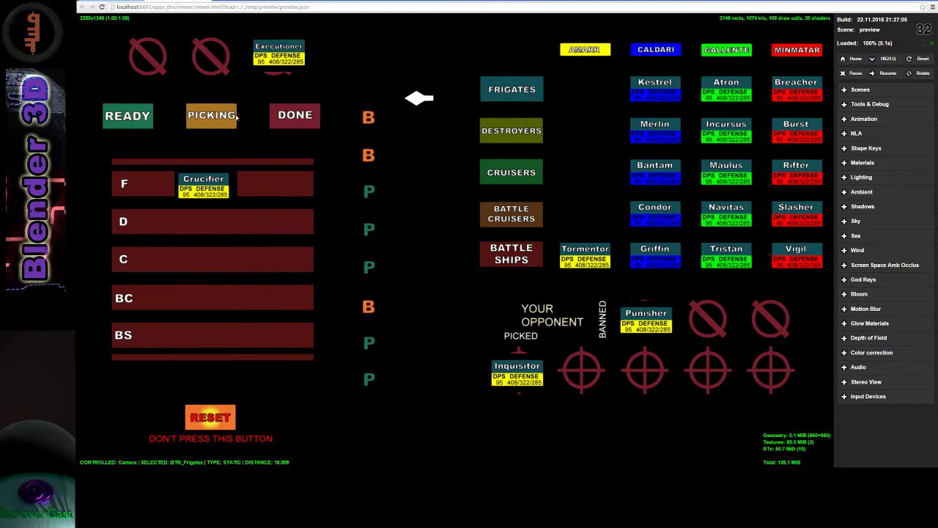
- Step the phase through READY, PICKING and DONE, then ban Tormentor for our side
click(128, 116)
click(210, 126)
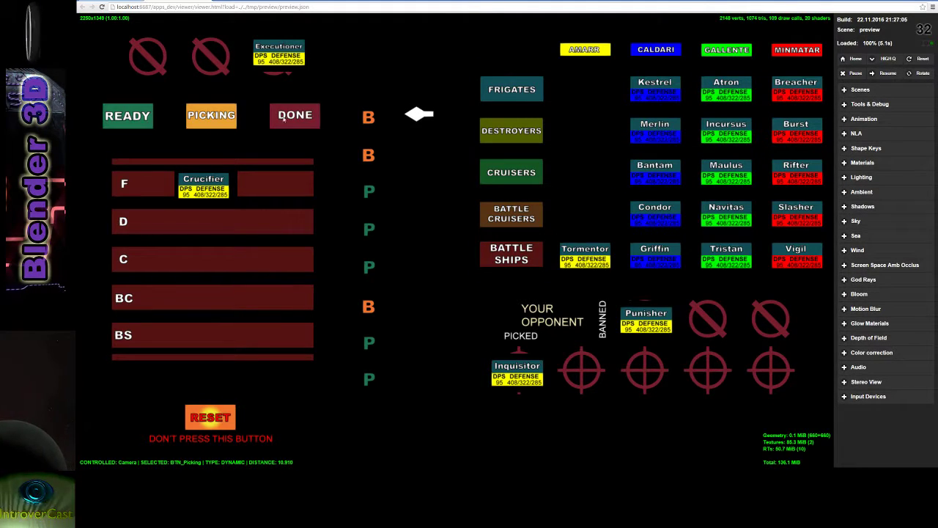
click(295, 115)
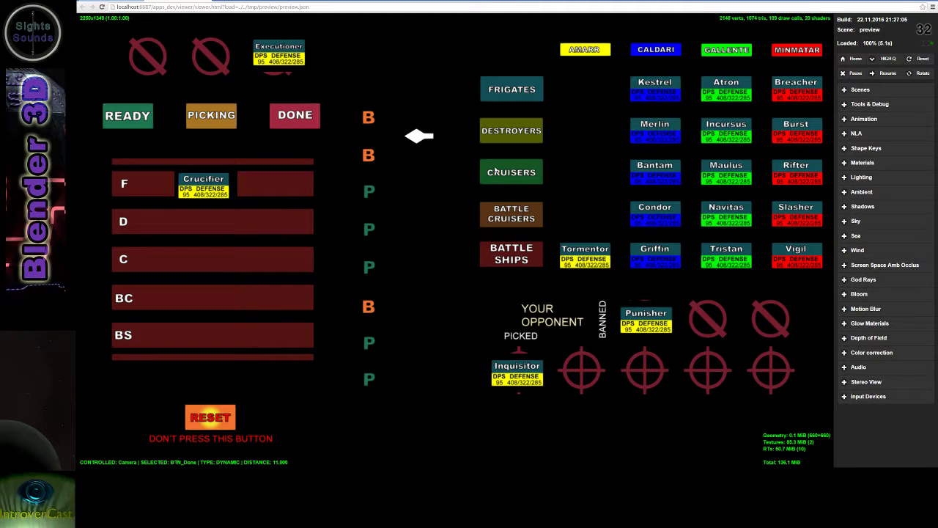
click(577, 255)
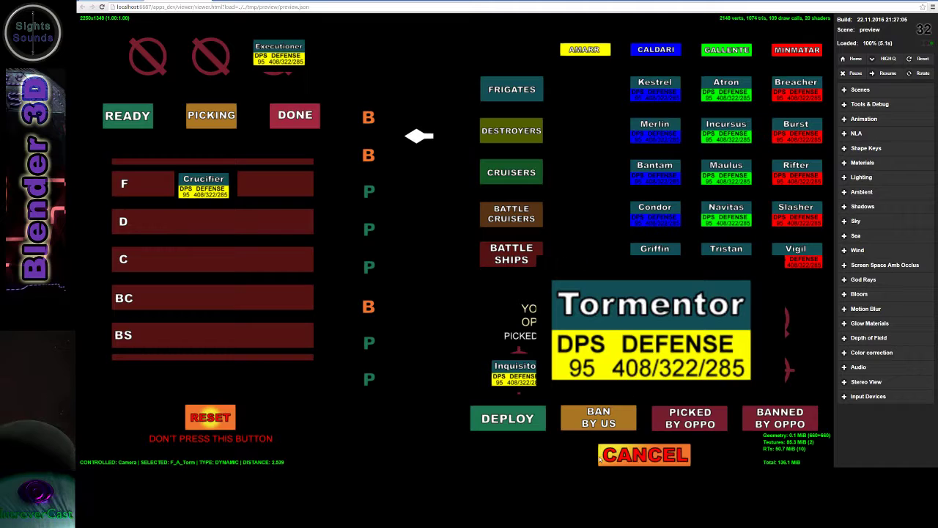
click(595, 413)
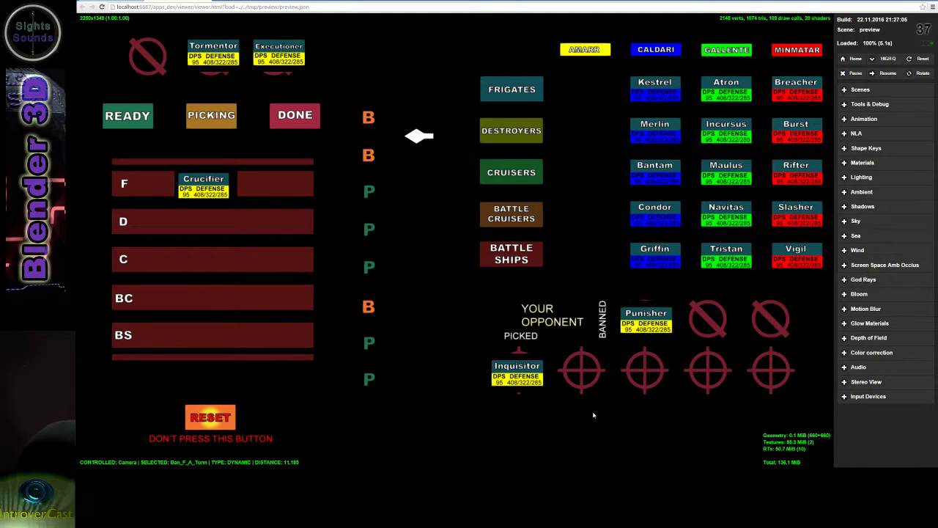
- Cancel opponent's Inquisitor and Punisher back to the grid, then ban Punisher with Ban by Us
click(528, 378)
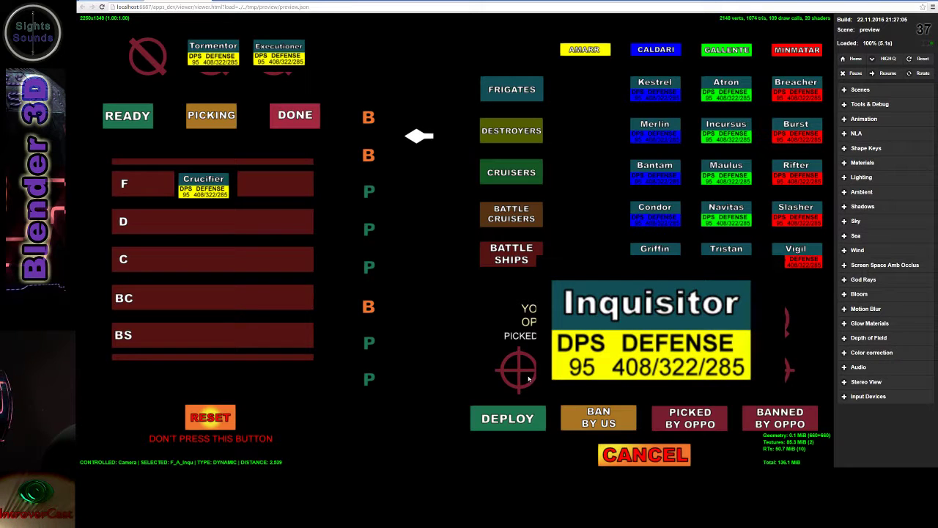
click(640, 453)
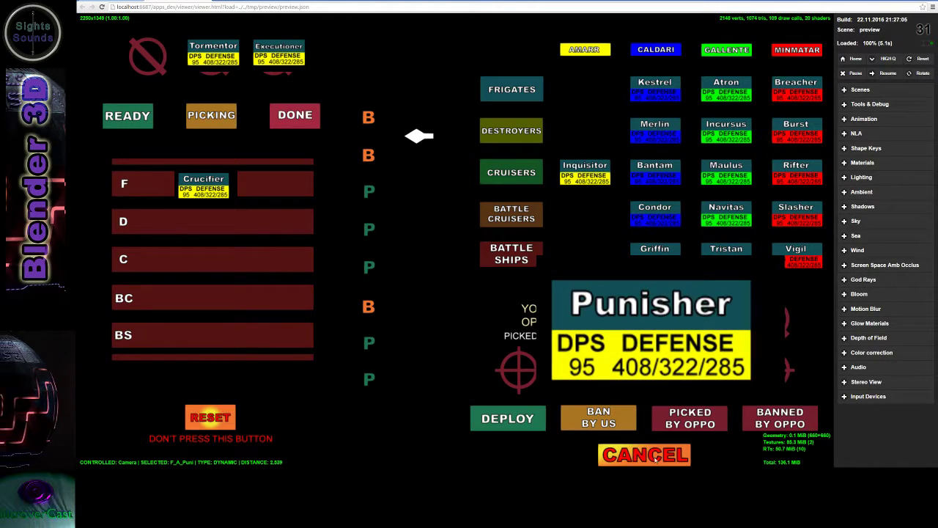
click(653, 454)
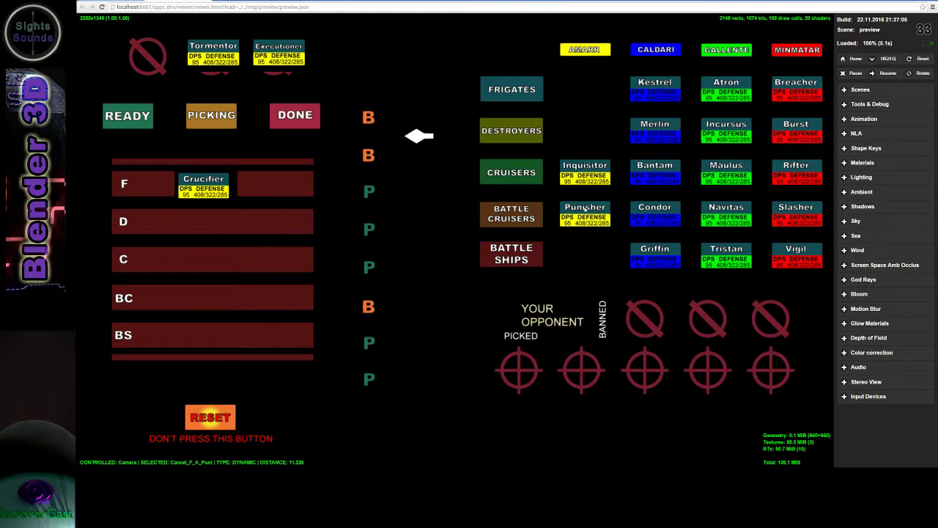
click(586, 209)
click(606, 423)
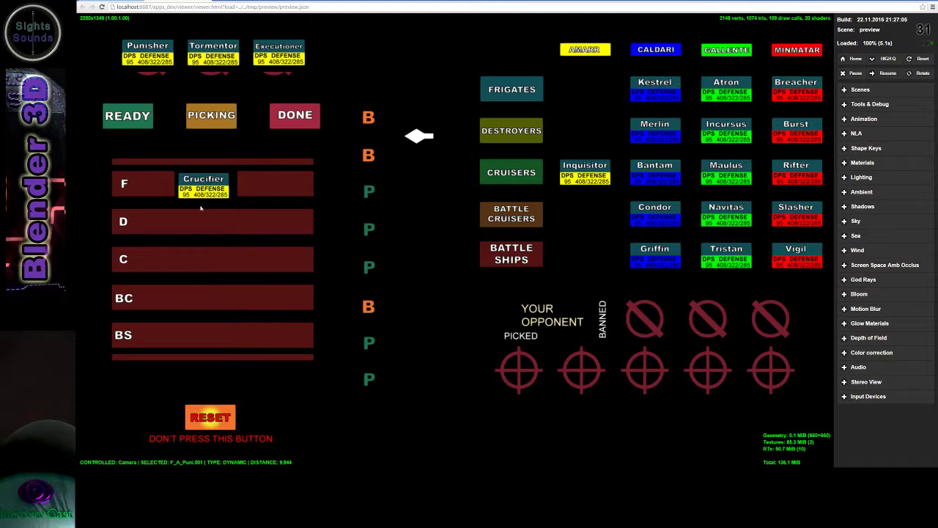
- Mark Inquisitor as Picked by Oppo, cancel it back to the grid, then return to Blender
click(586, 168)
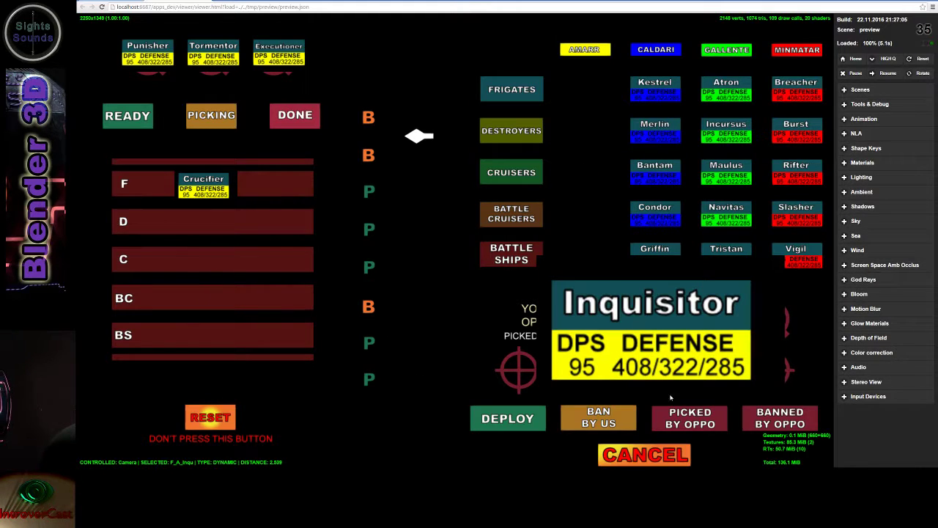
click(686, 419)
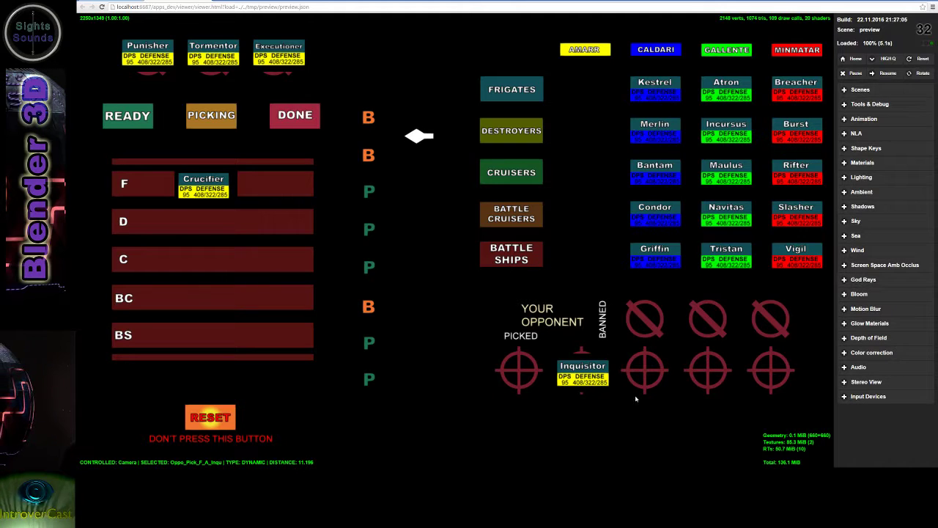
click(587, 378)
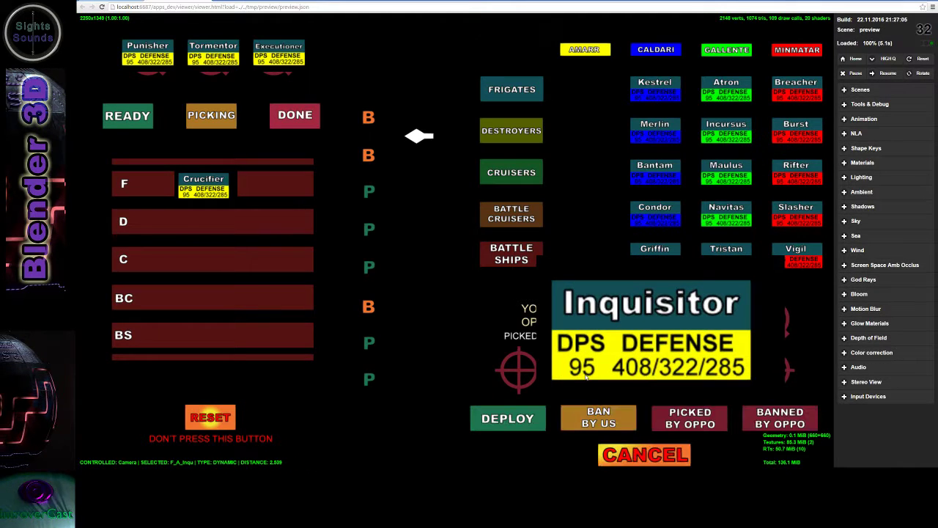
click(640, 456)
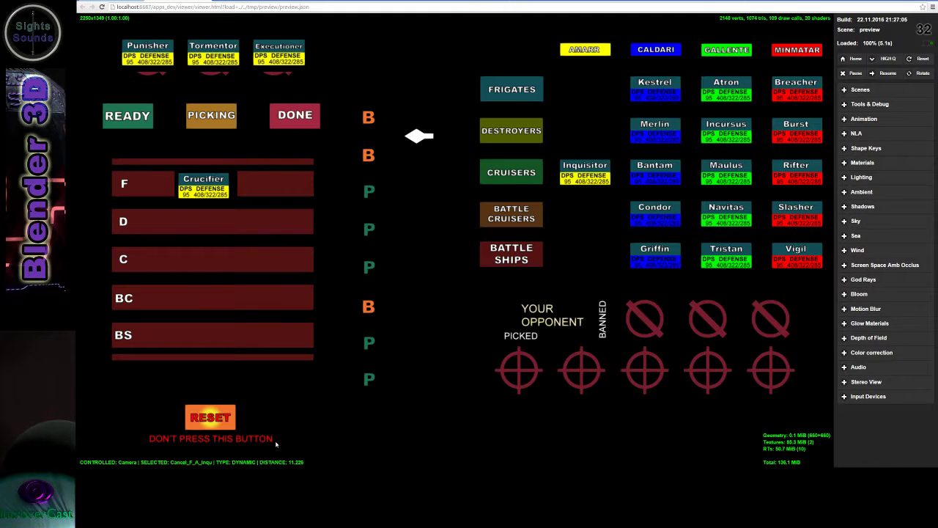
key(alt+Tab)
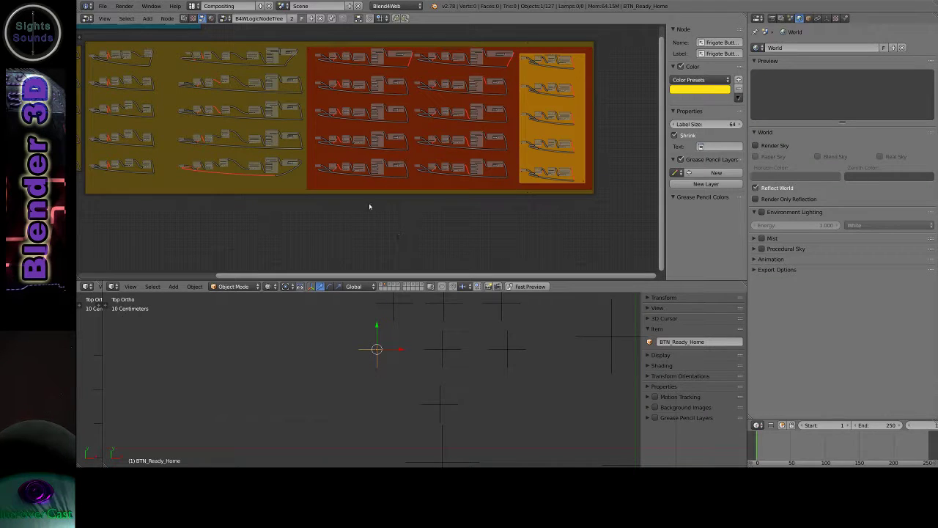
- Zoom in and pan to the two Move To nodes handling F_A_Cruc
ctrl+scroll(378, 172, left, 3)
shift+scroll(378, 172, up, 2)
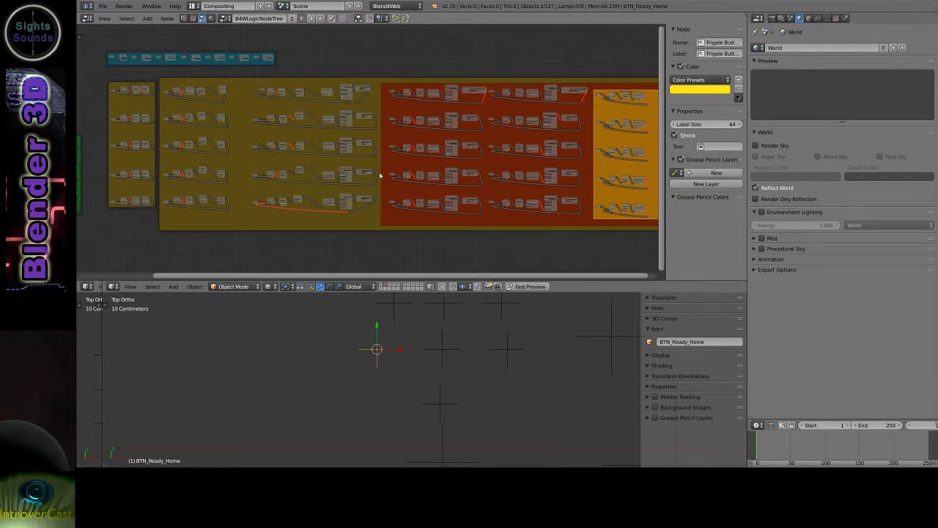
scroll(379, 176, up, 1)
scroll(379, 176, up, 1)
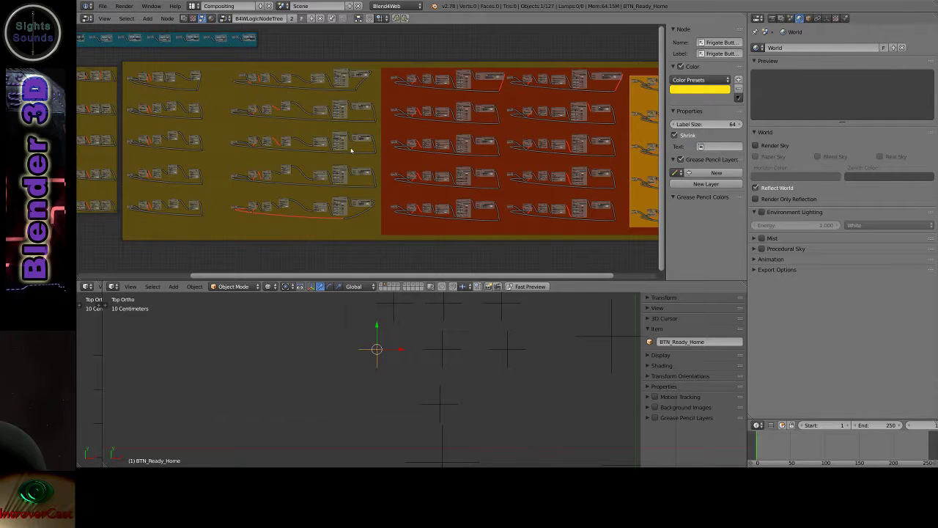
scroll(292, 101, up, 1)
scroll(291, 101, up, 2)
scroll(292, 101, up, 1)
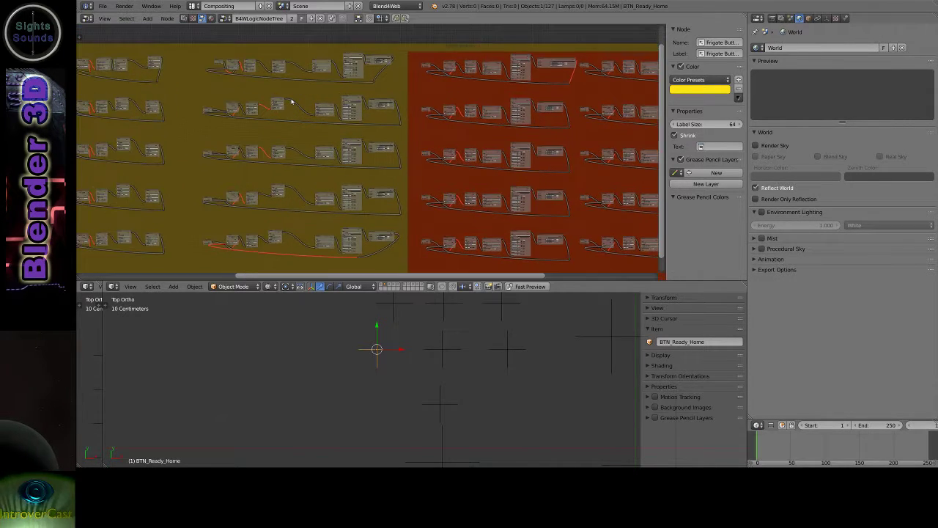
scroll(294, 90, up, 1)
scroll(297, 83, up, 1)
scroll(323, 65, up, 1)
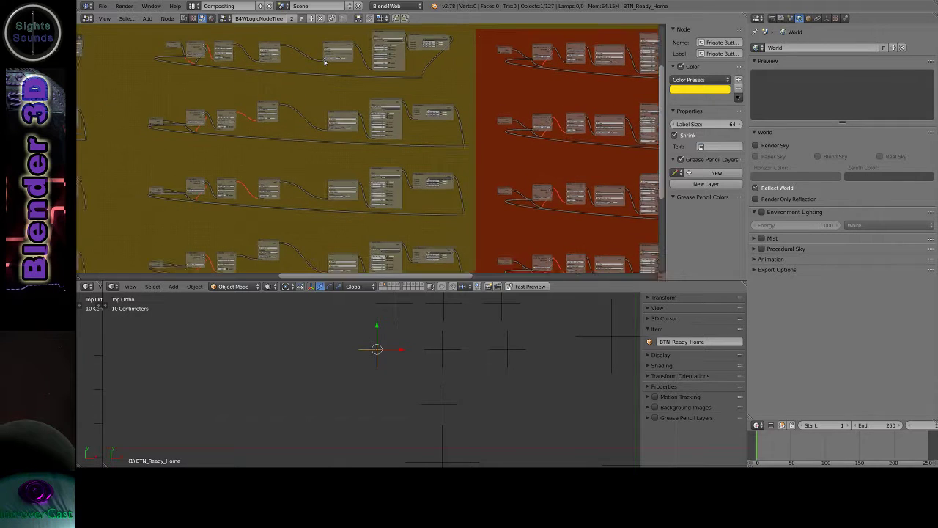
scroll(325, 62, up, 1)
scroll(324, 61, up, 1)
scroll(324, 62, up, 1)
scroll(325, 62, up, 1)
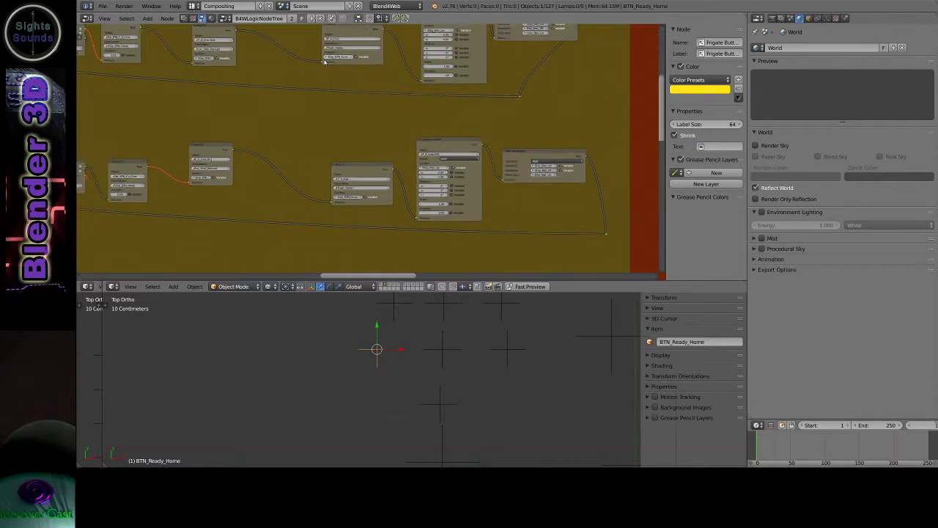
scroll(325, 61, up, 1)
scroll(324, 62, up, 2)
scroll(324, 61, up, 1)
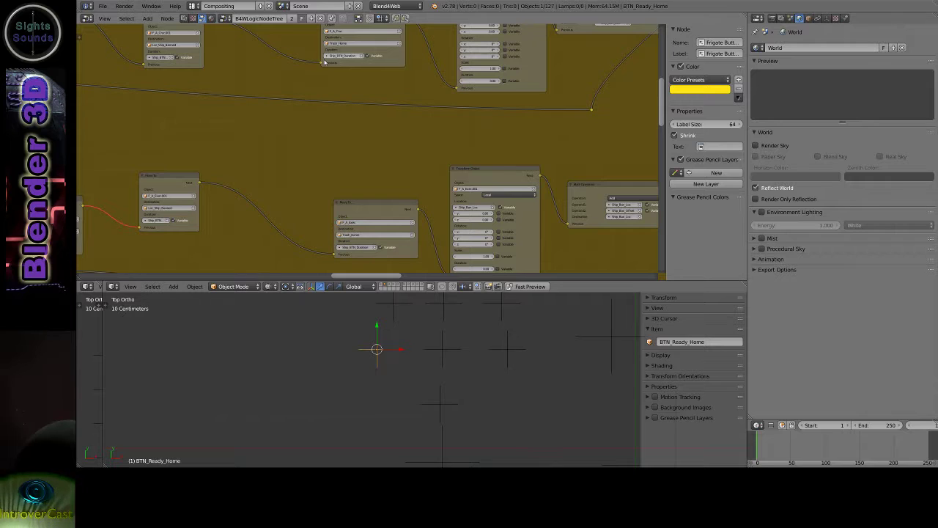
scroll(325, 61, up, 1)
scroll(325, 61, up, 1)
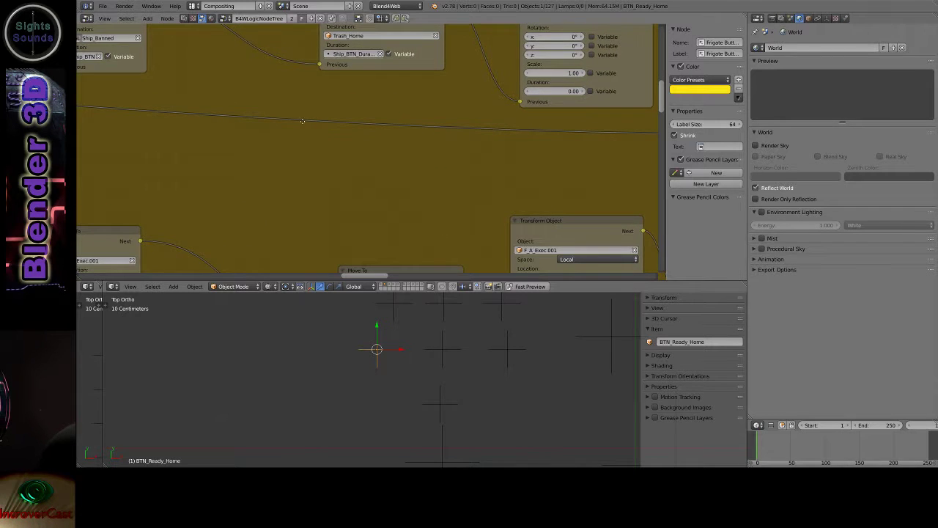
middle_drag(302, 120, 381, 167)
- Drag the F_A_Cruc → Trash_Home Move To node left toward the Loc_Ship_Banned node
scroll(382, 167, up, 1)
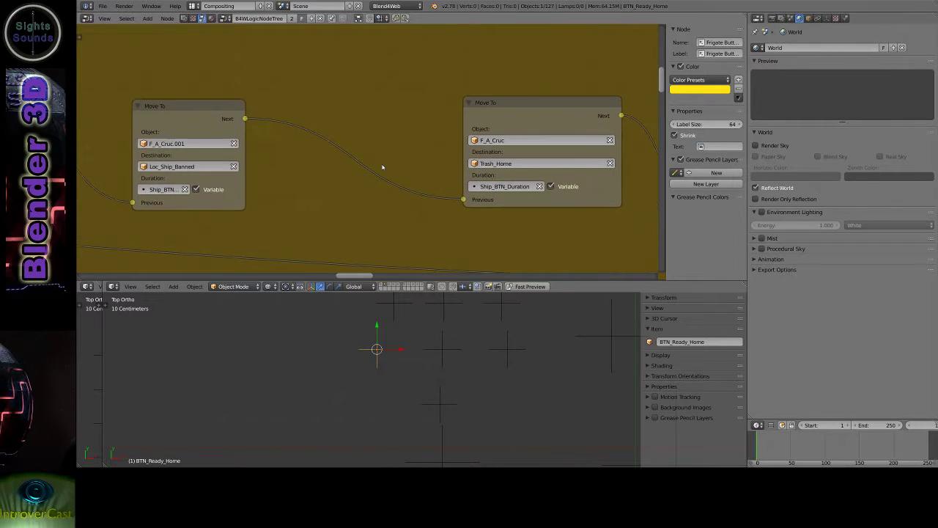
scroll(382, 167, up, 1)
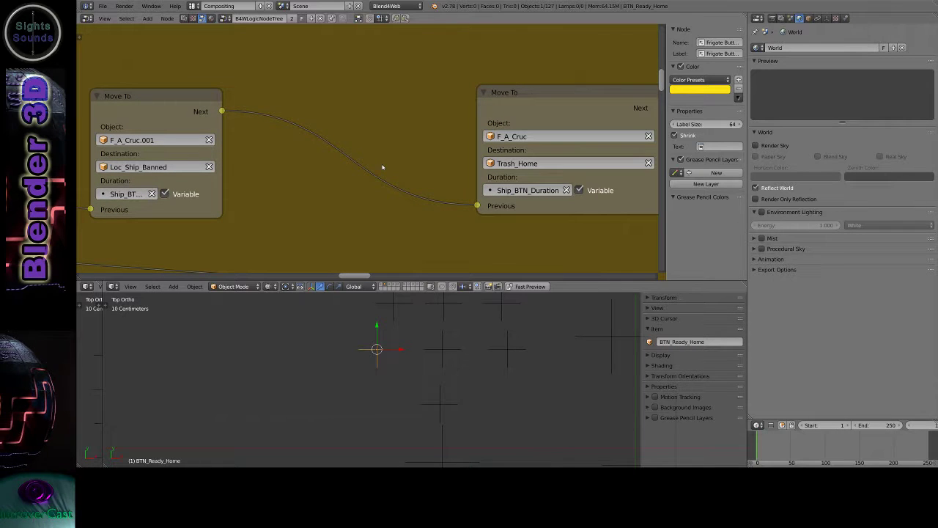
drag(532, 92, 384, 82)
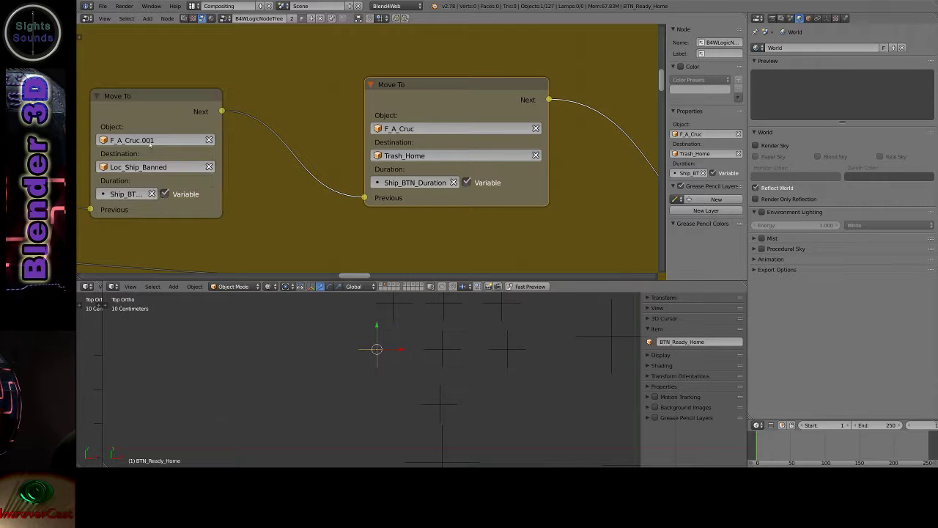
mouse_move(295, 139)
middle_down()
mouse_move(500, 91)
mouse_move(587, 122)
middle_up()
scroll(511, 179, down, 1)
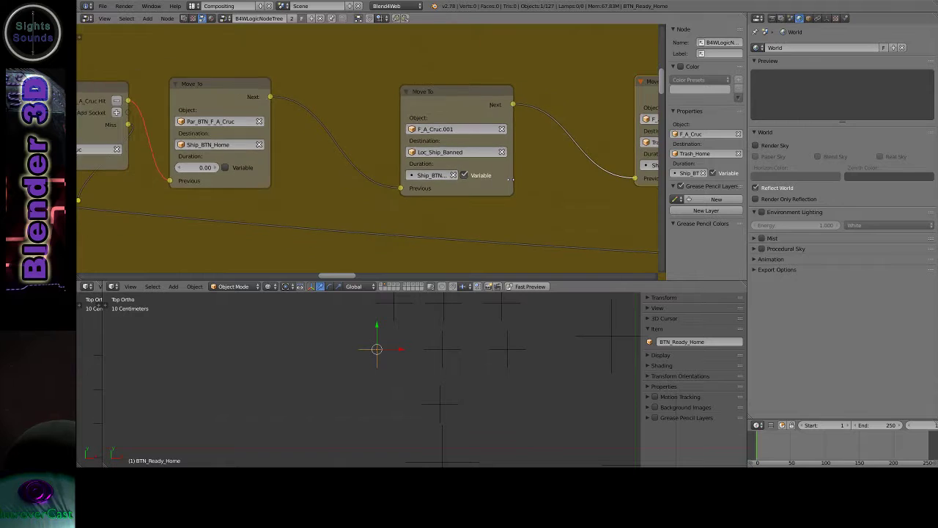
scroll(511, 179, down, 1)
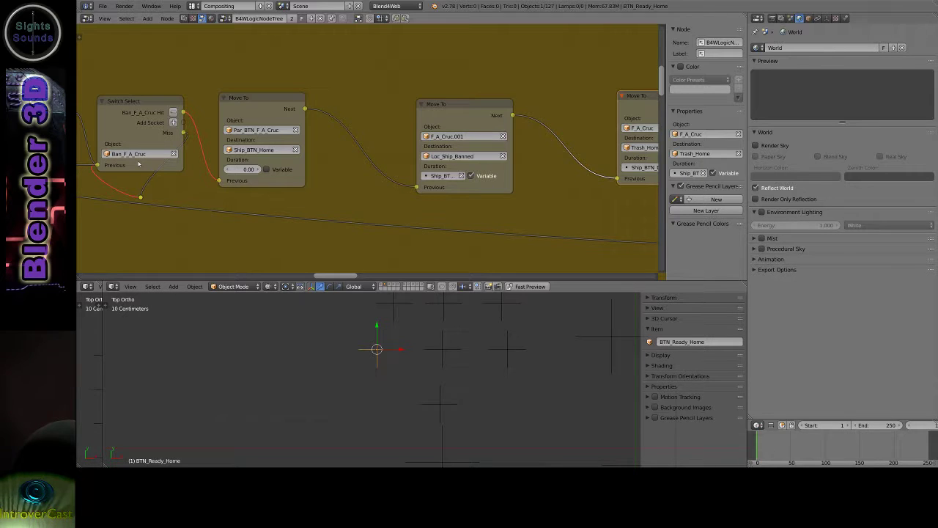
middle_drag(147, 200, 419, 218)
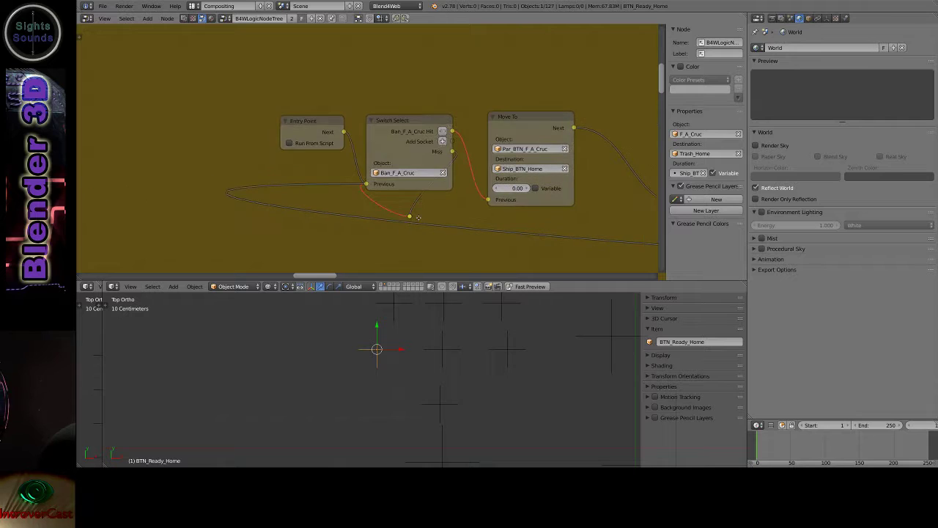
middle_drag(425, 174, 175, 152)
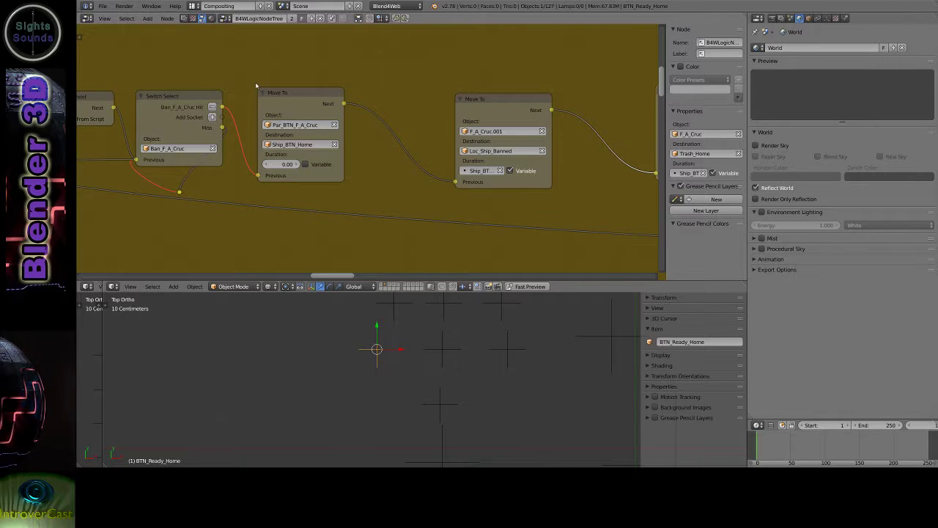
middle_drag(489, 102, 300, 133)
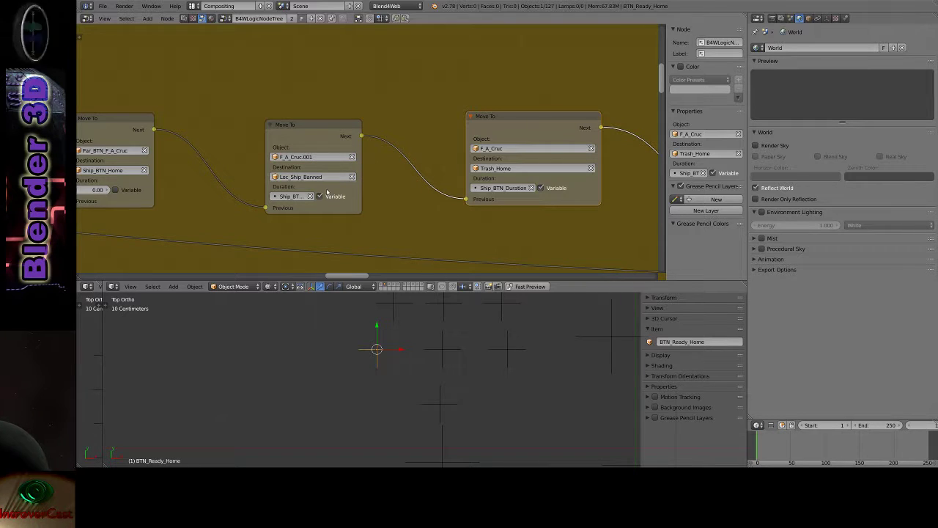
middle_drag(393, 173, 270, 146)
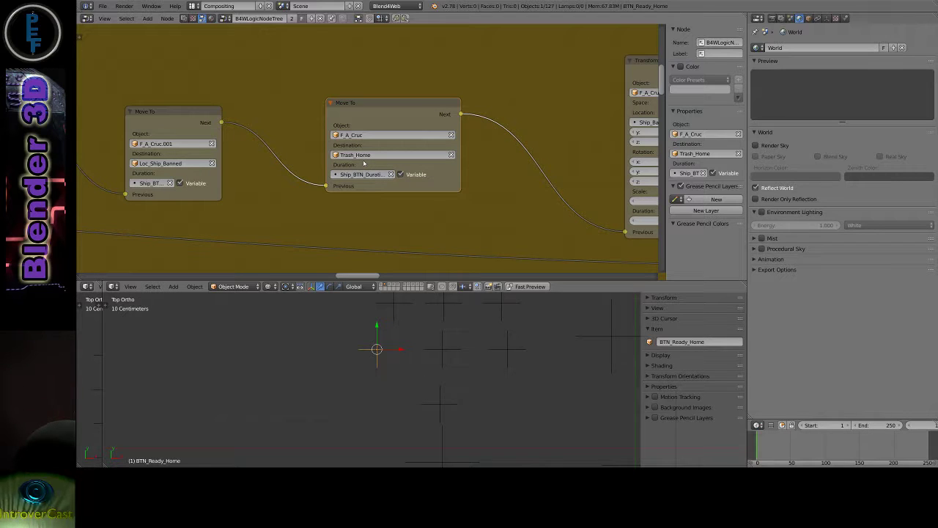
- Zoom out on the Frigate Buttons frame and maximize the node editor with Ctrl+Up
scroll(503, 198, down, 1)
scroll(503, 197, down, 1)
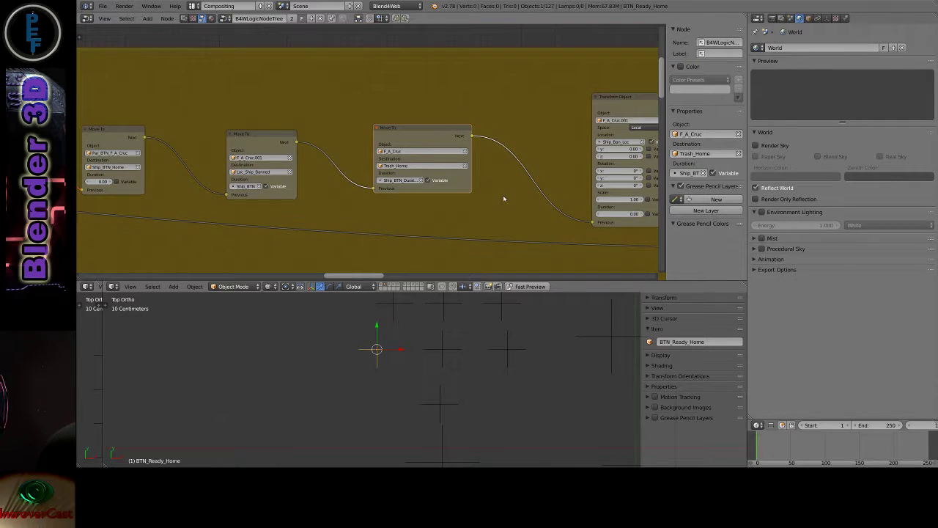
scroll(284, 151, down, 1)
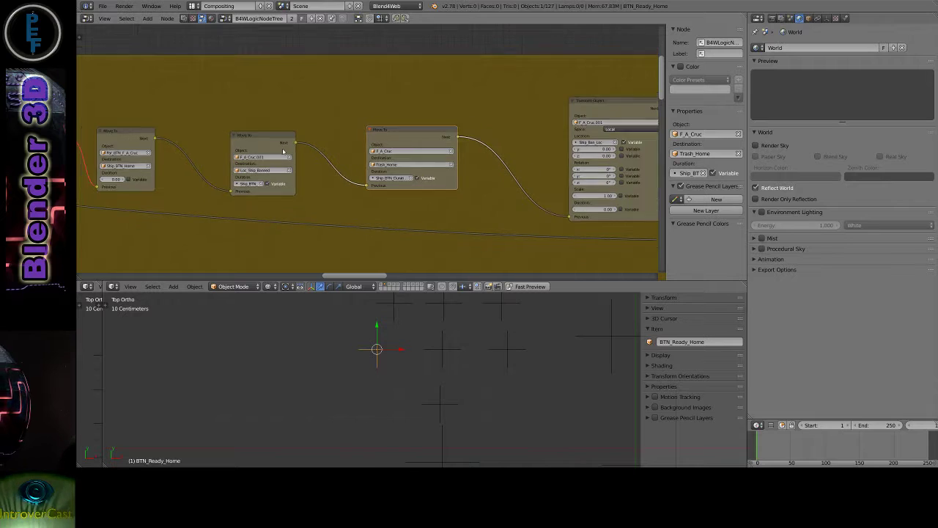
scroll(284, 151, down, 1)
scroll(283, 152, down, 1)
scroll(282, 153, down, 1)
scroll(282, 152, down, 1)
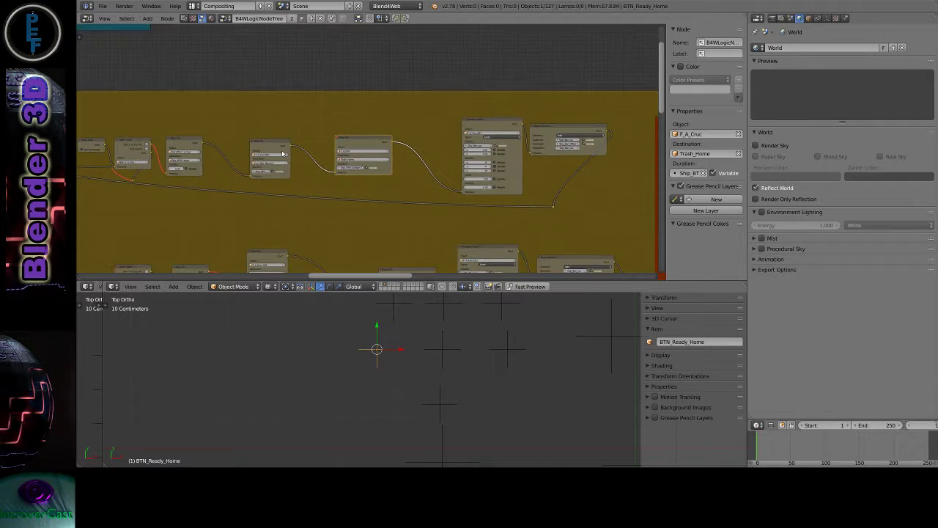
scroll(282, 152, down, 1)
ctrl+scroll(498, 164, down, 4)
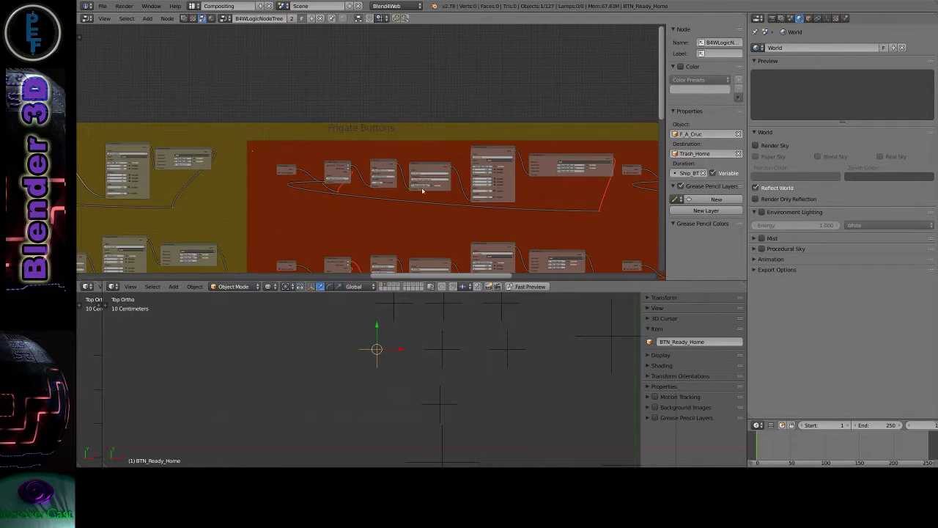
ctrl+scroll(419, 189, down, 1)
key(ctrl+Up)
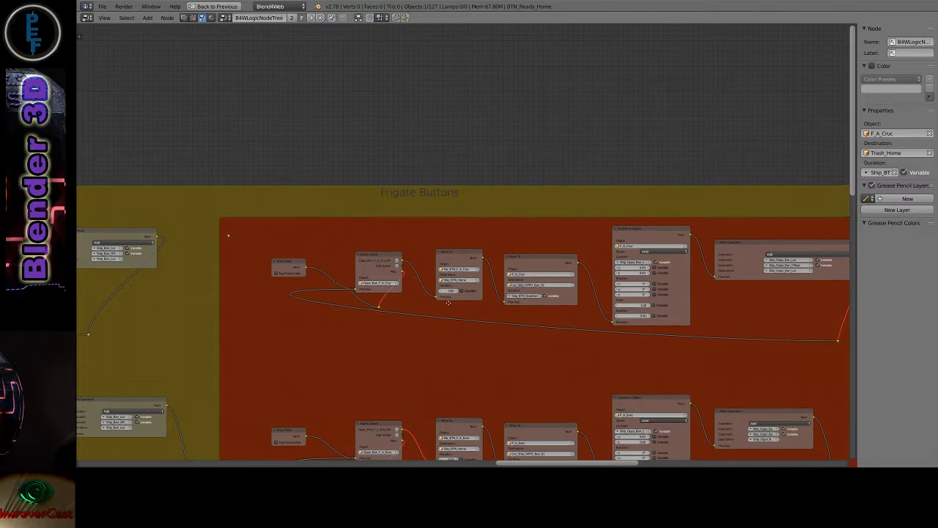
middle_drag(469, 310, 223, 270)
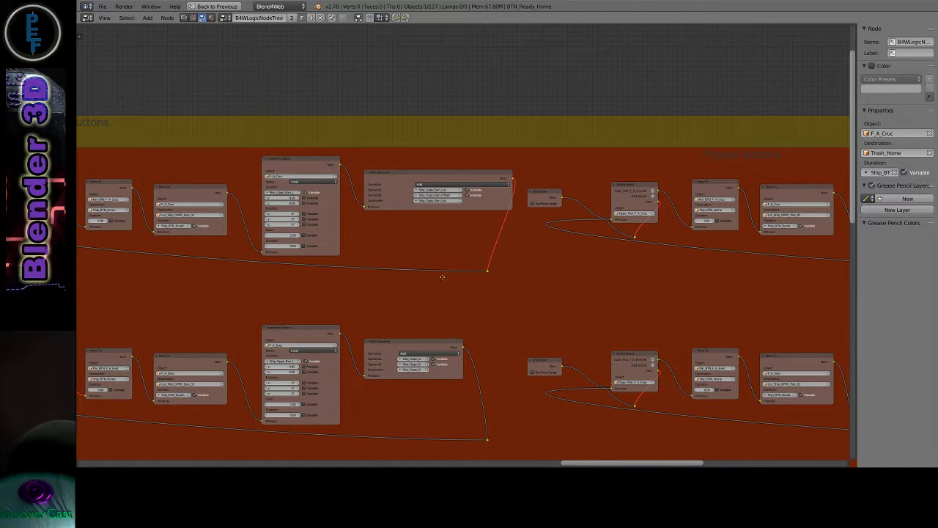
scroll(442, 276, down, 3)
scroll(352, 269, up, 3)
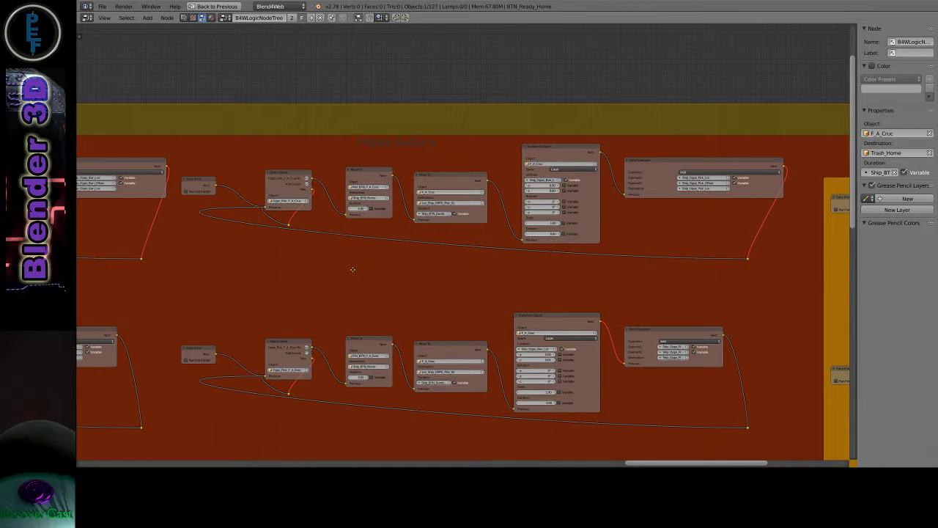
scroll(400, 242, up, 1)
scroll(400, 242, up, 1)
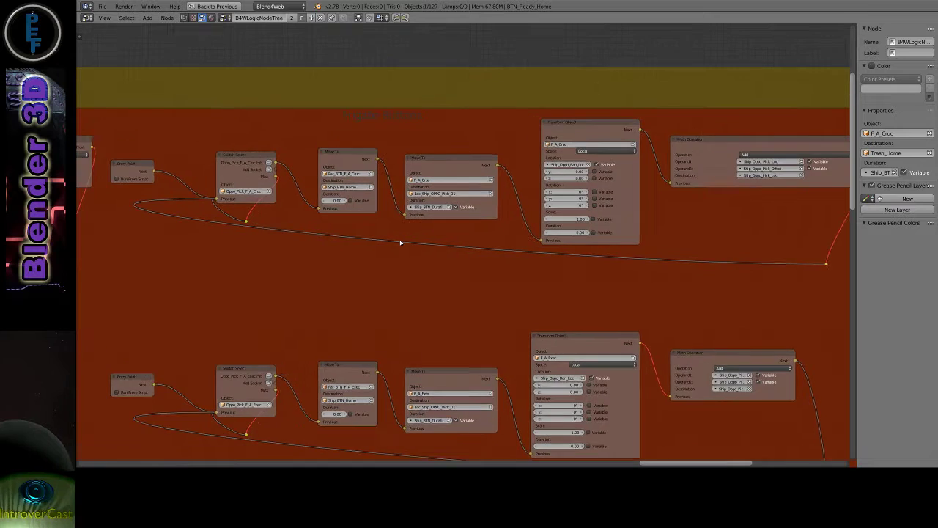
scroll(400, 242, up, 1)
scroll(400, 242, up, 1)
scroll(401, 242, up, 1)
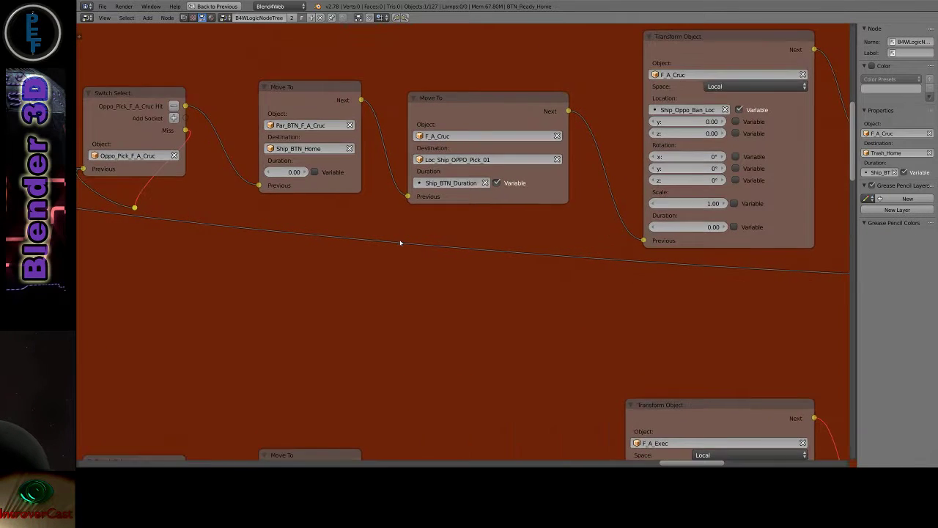
scroll(400, 241, up, 1)
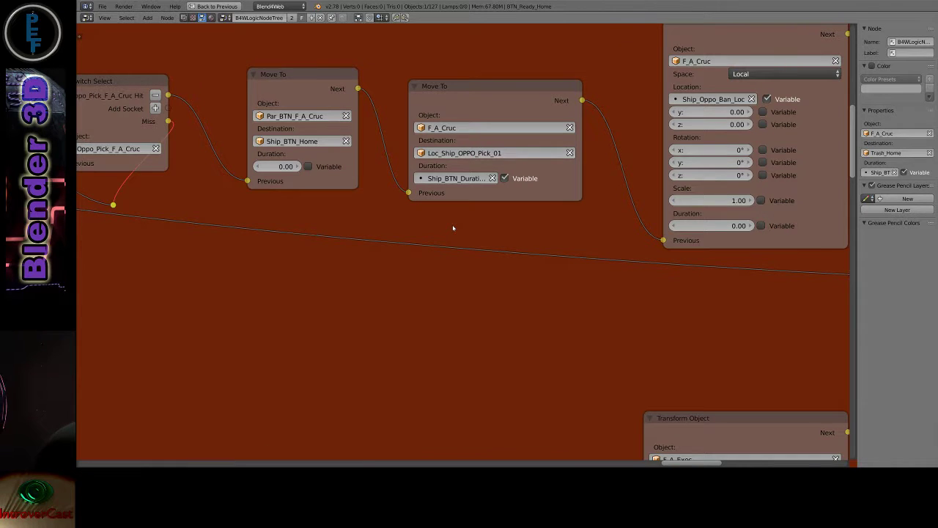
scroll(453, 228, down, 1)
scroll(453, 228, down, 1)
scroll(453, 228, down, 1)
scroll(453, 228, down, 1)
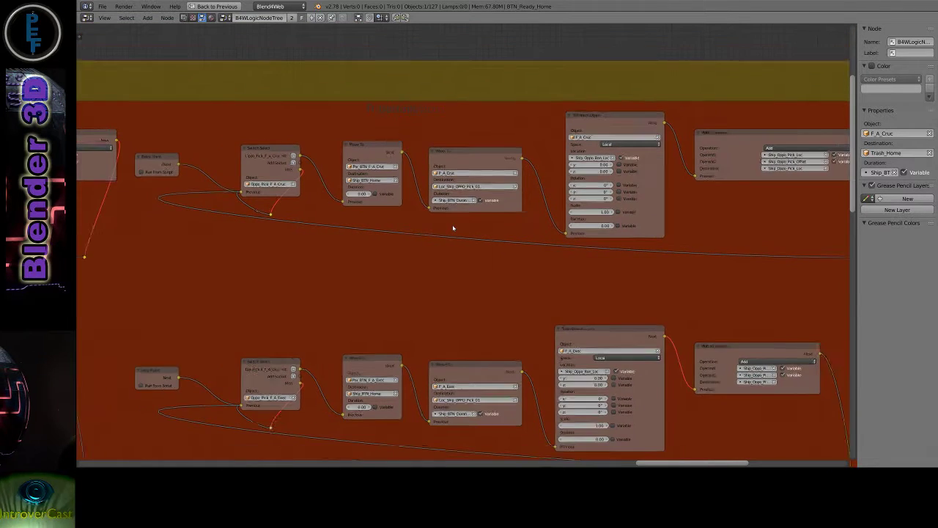
scroll(453, 228, down, 2)
scroll(453, 228, down, 1)
scroll(453, 228, down, 2)
scroll(452, 228, down, 1)
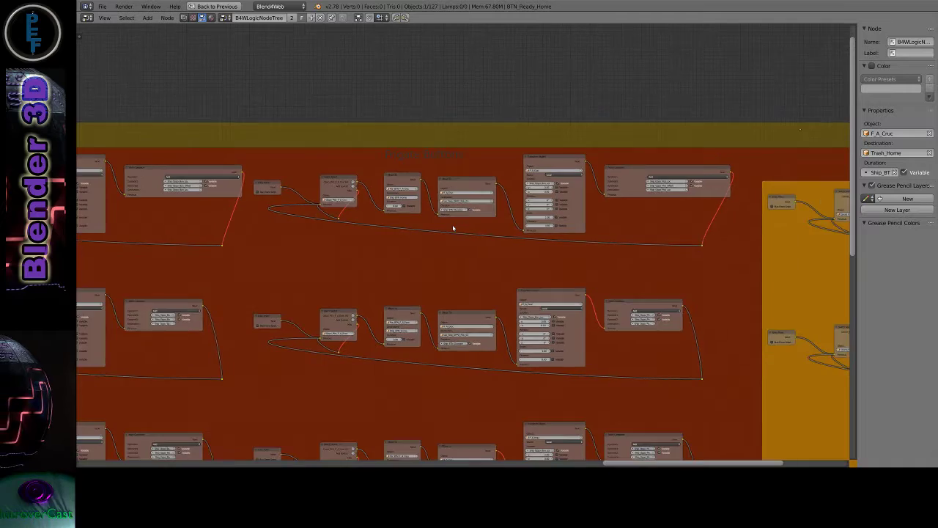
scroll(453, 228, down, 2)
scroll(452, 228, down, 1)
scroll(452, 228, down, 1)
scroll(452, 228, down, 1)
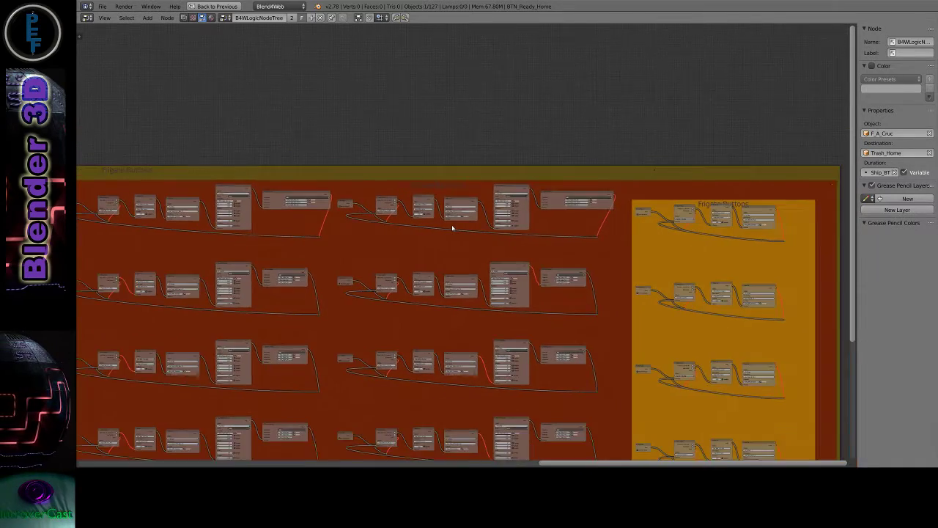
scroll(452, 227, down, 1)
scroll(452, 227, down, 1)
scroll(452, 228, down, 2)
scroll(452, 228, down, 1)
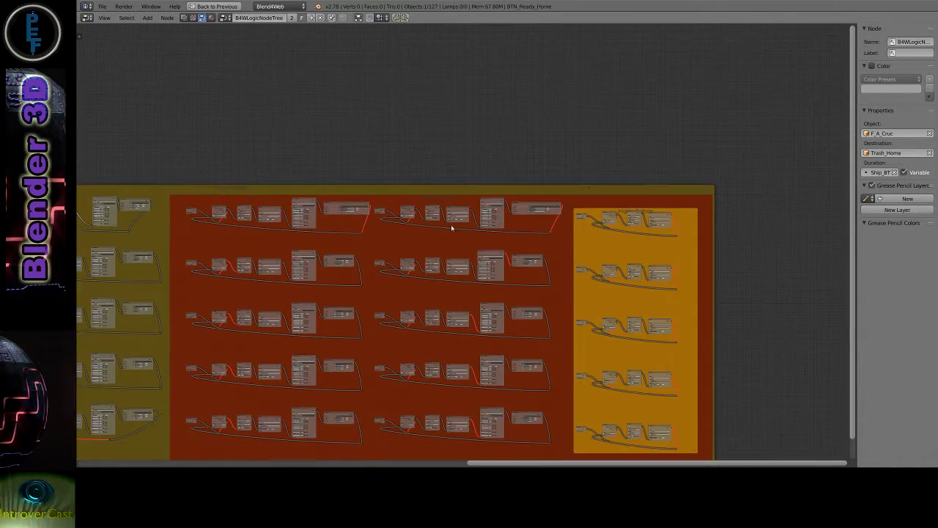
scroll(451, 227, down, 1)
- Box-select the nodes and frames in the right part of the layout and move them right
middle_drag(451, 227, 451, 173)
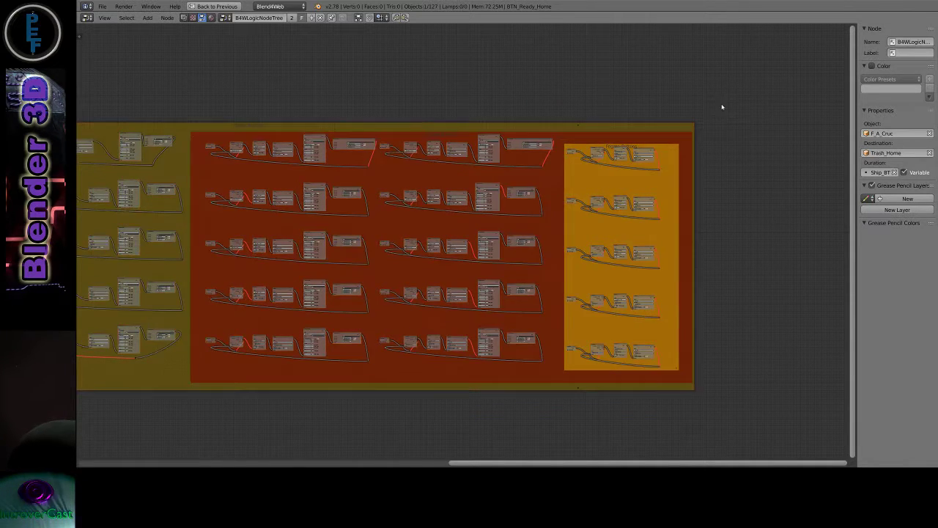
drag(726, 101, 448, 405)
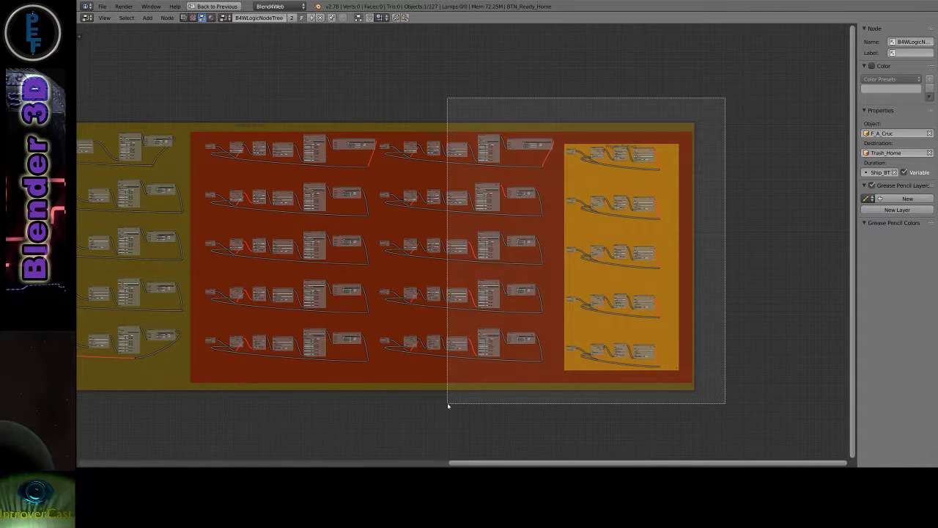
drag(448, 405, 448, 406)
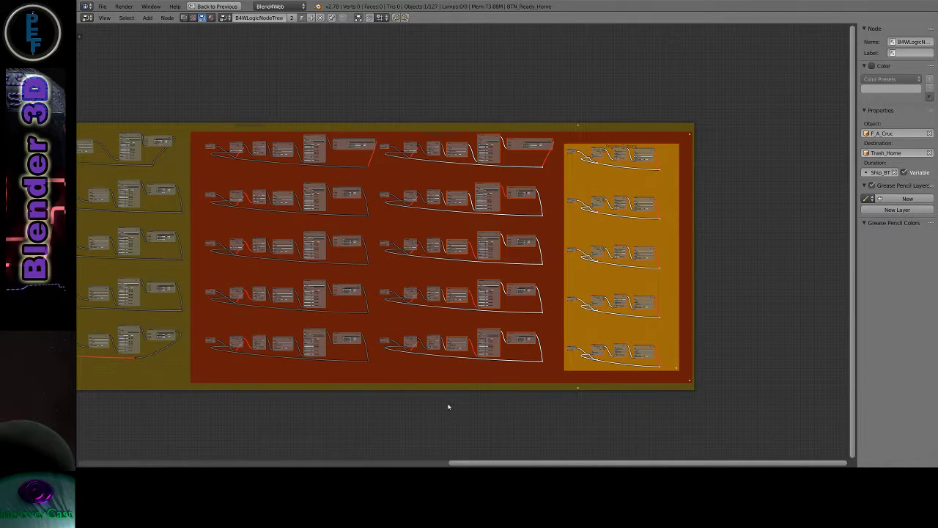
key(g)
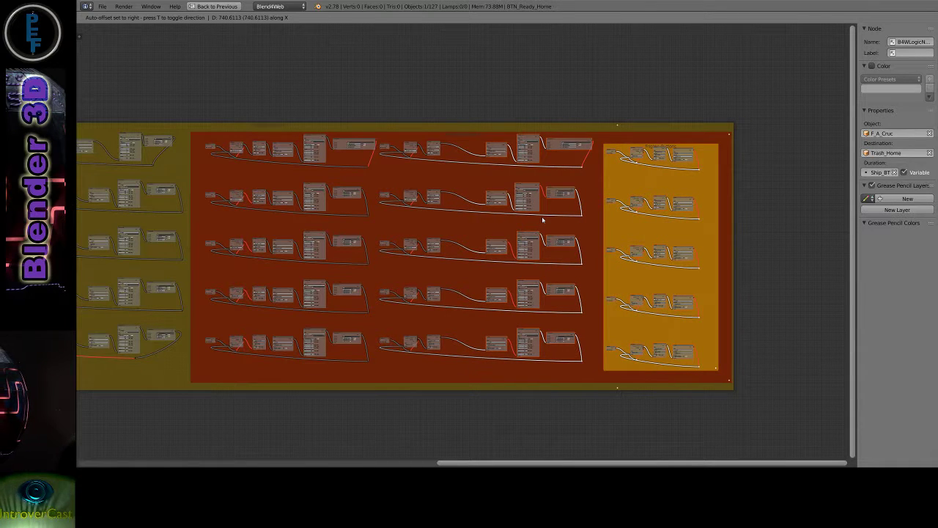
click(542, 216)
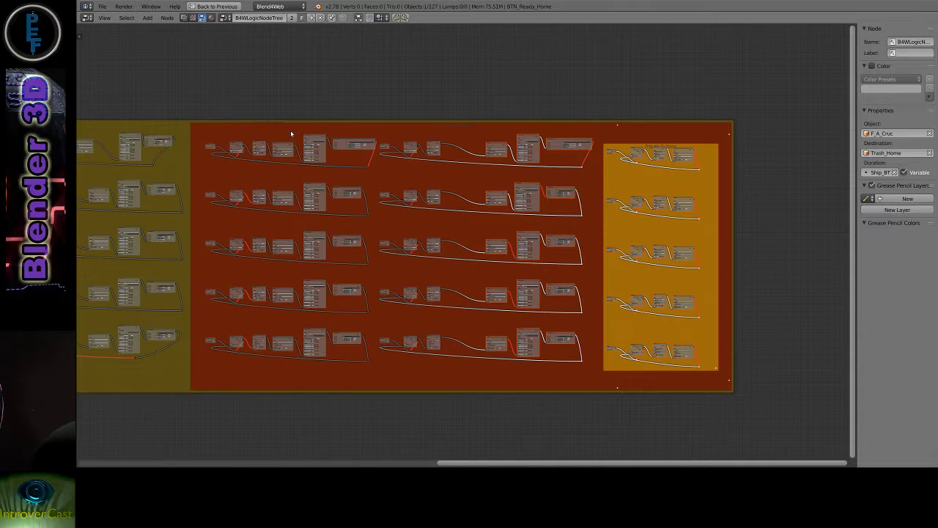
- Box-select the second red column and orange frame nodes and shift them into place
key(b)
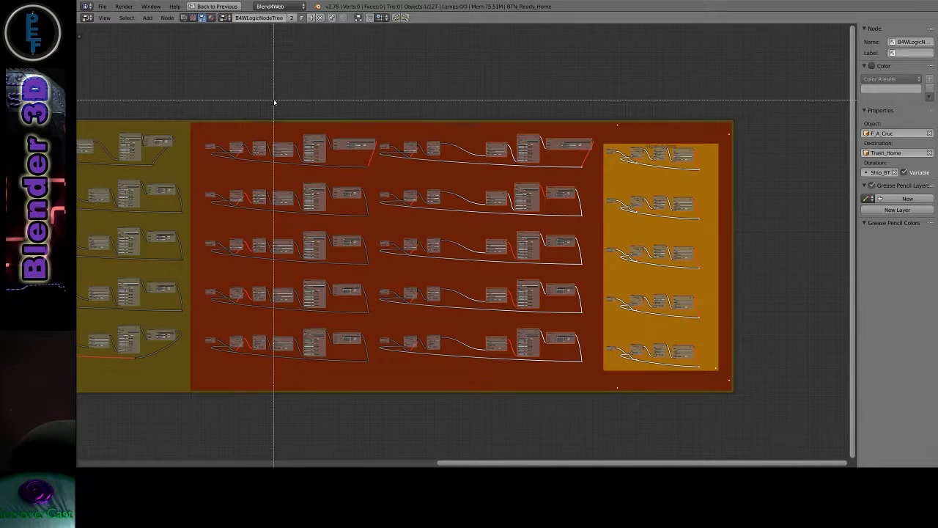
drag(281, 105, 781, 412)
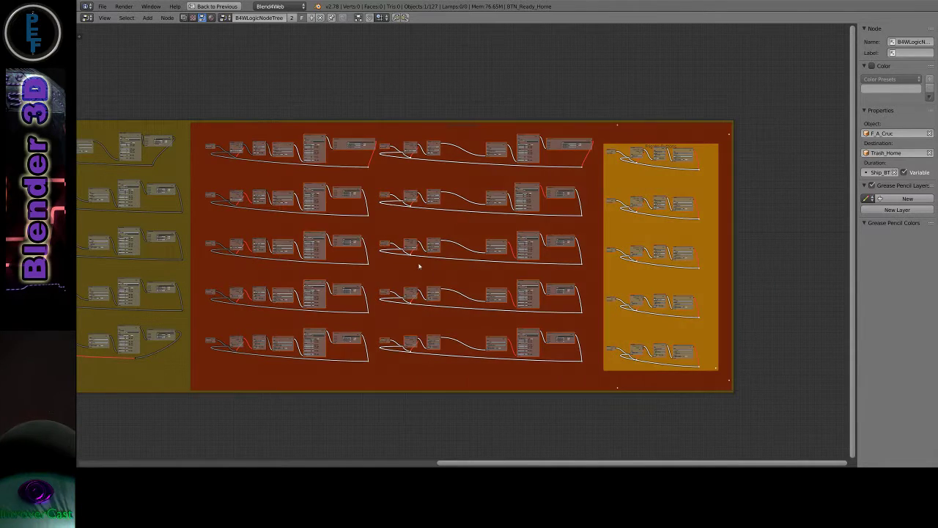
key(g)
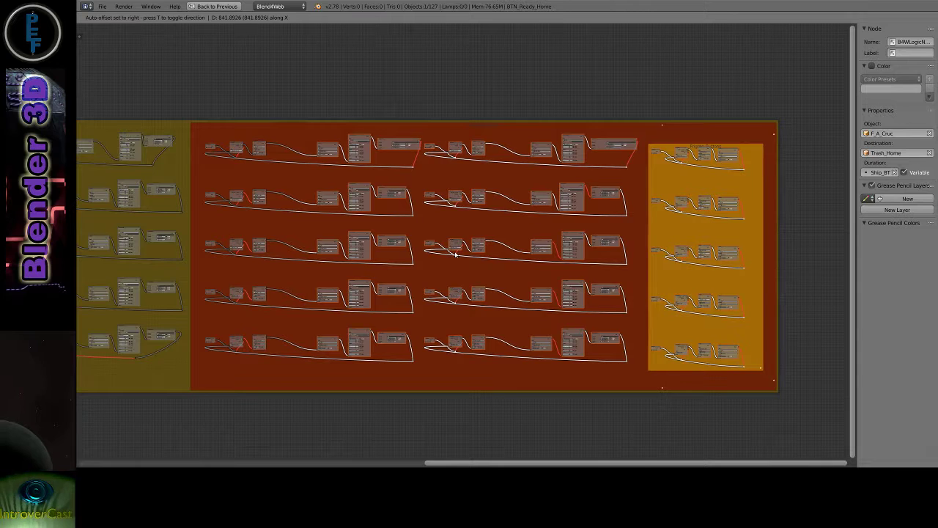
click(455, 254)
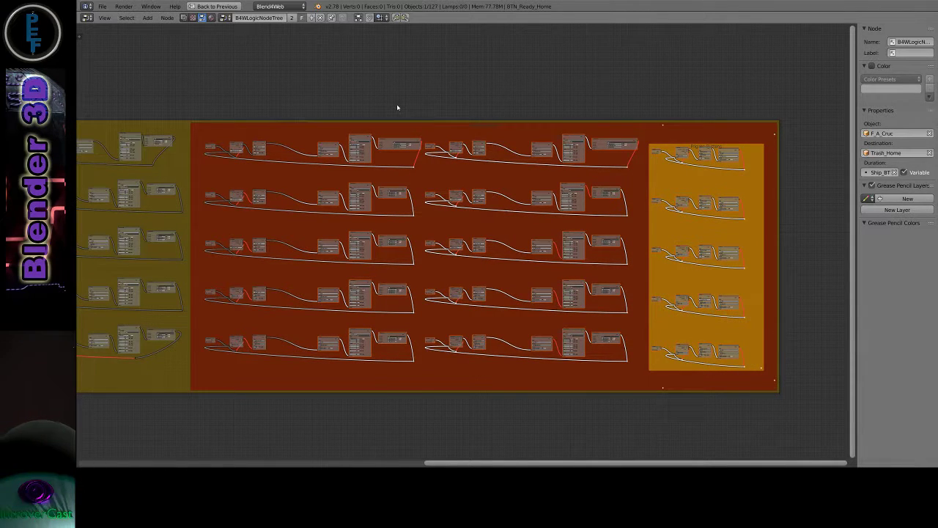
- Duplicate the Move To node and insert the copy into the link before the original
scroll(539, 167, up, 1)
scroll(535, 161, up, 1)
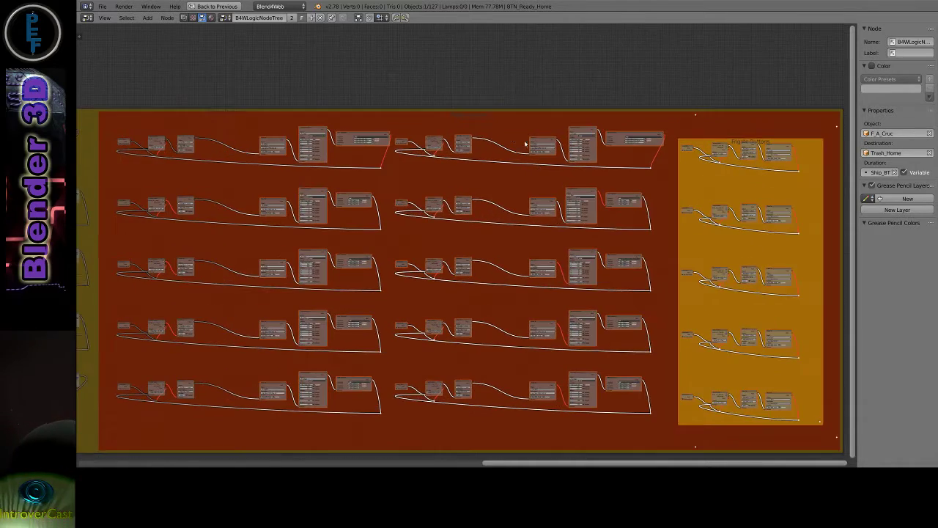
scroll(527, 154, up, 1)
scroll(516, 143, up, 1)
scroll(512, 139, up, 1)
scroll(511, 138, up, 1)
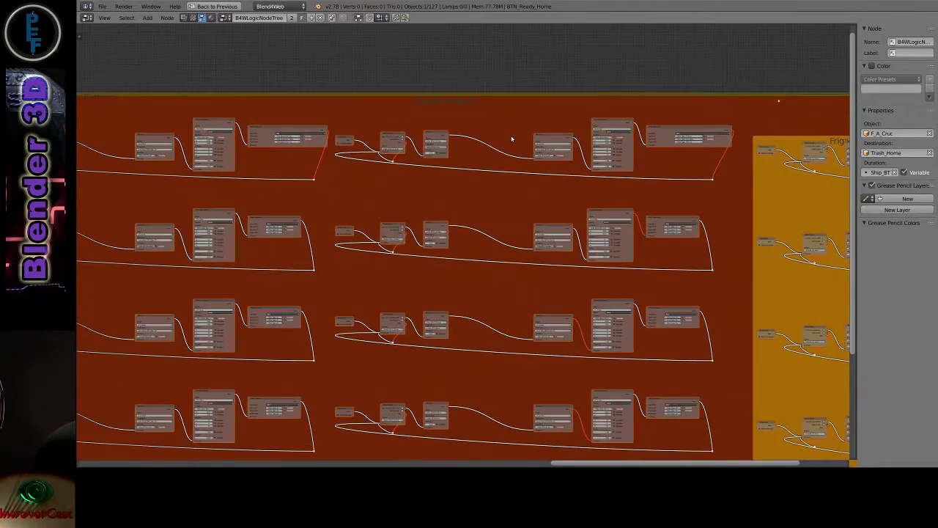
scroll(511, 139, up, 1)
scroll(512, 138, up, 1)
scroll(512, 139, up, 1)
scroll(511, 139, up, 1)
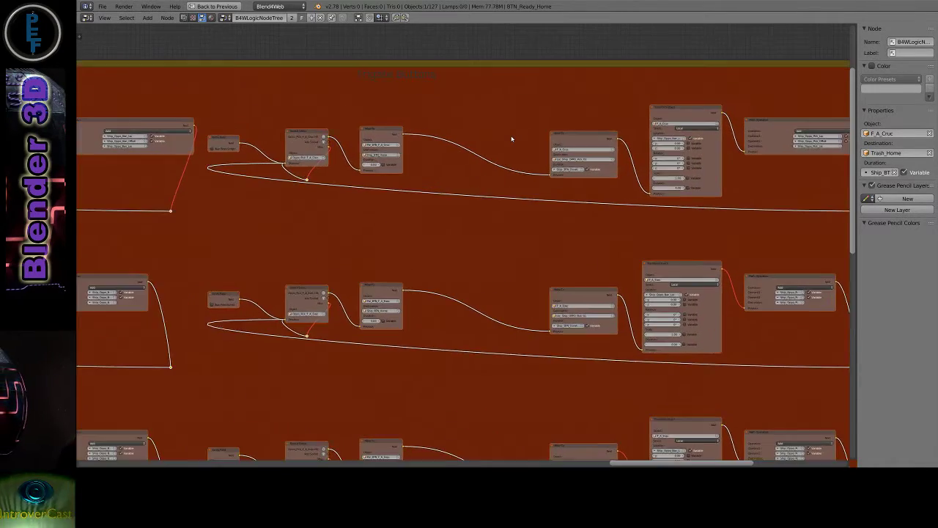
scroll(512, 139, up, 1)
scroll(512, 139, up, 1)
scroll(512, 138, up, 1)
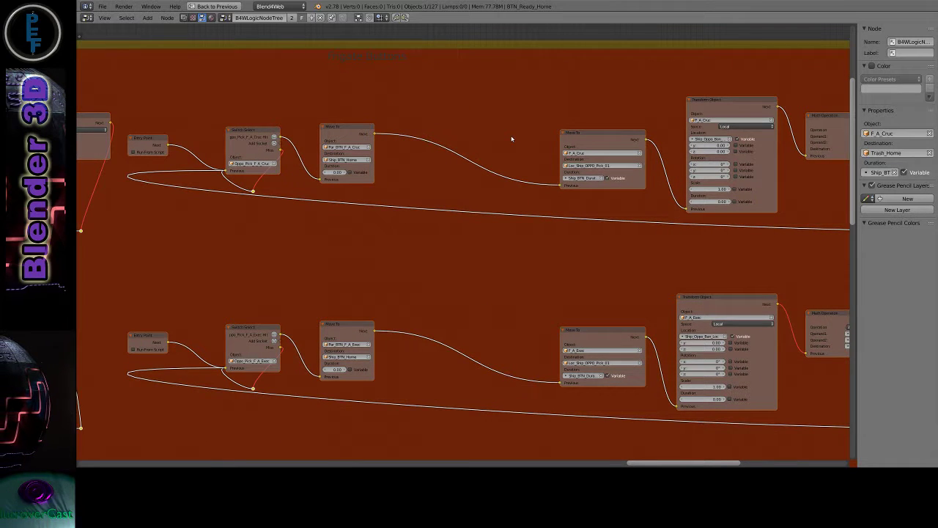
scroll(511, 138, up, 1)
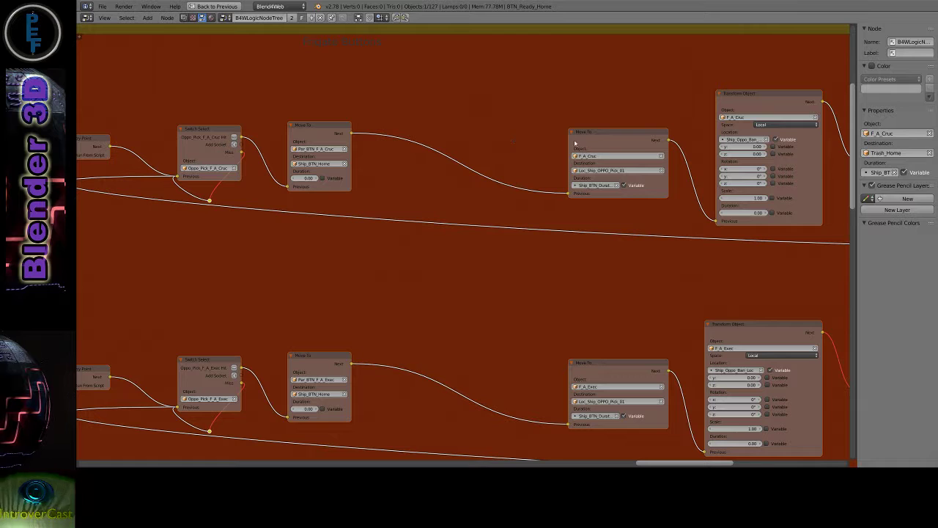
scroll(575, 143, up, 1)
scroll(576, 143, up, 1)
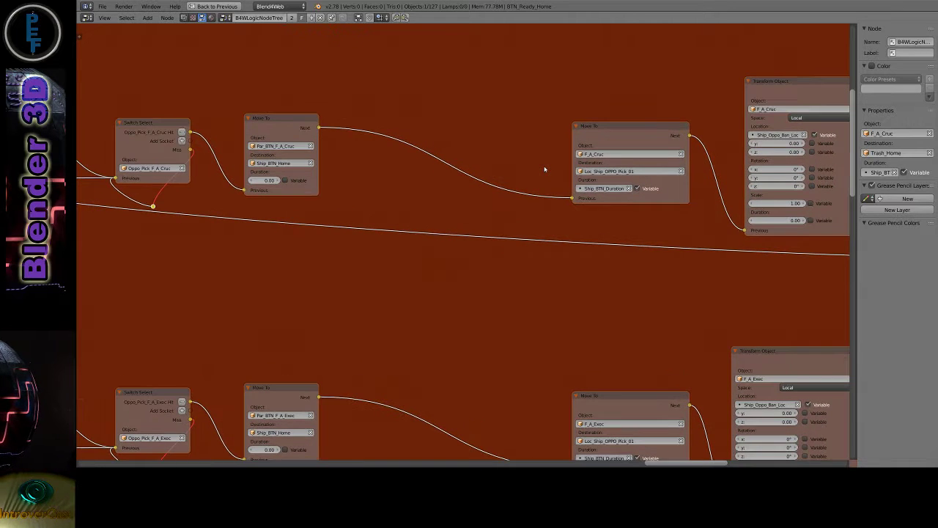
click(609, 133)
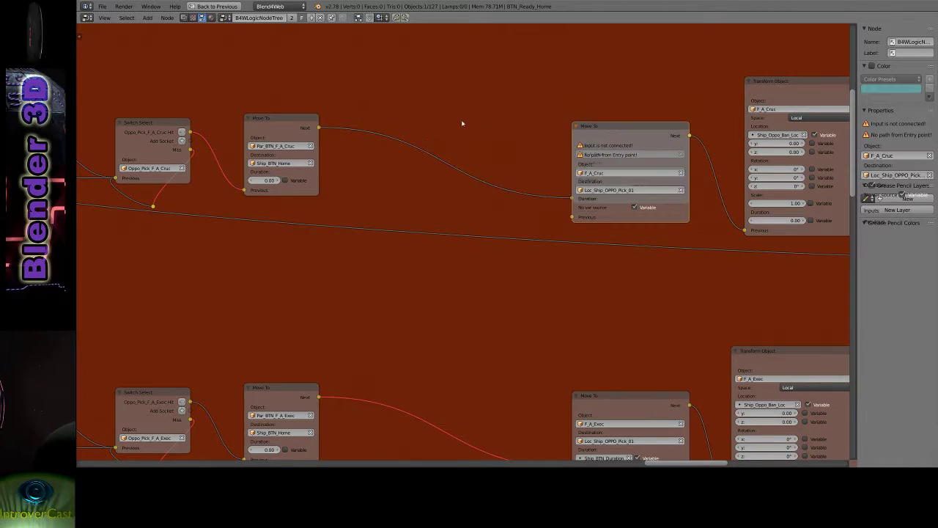
key(shift+d)
click(441, 116)
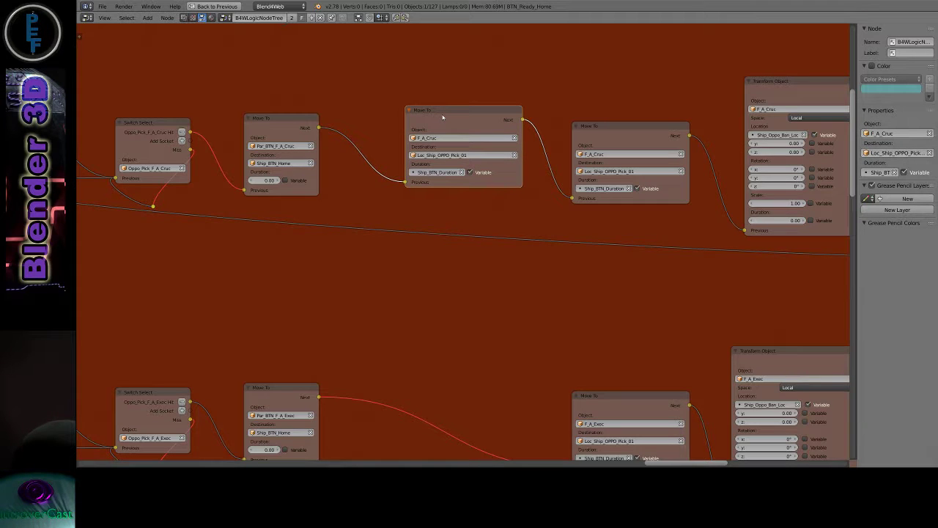
- Send the original Move To to Trash_Home and make the new copy move F_A_Cruc.001
scroll(273, 149, up, 2)
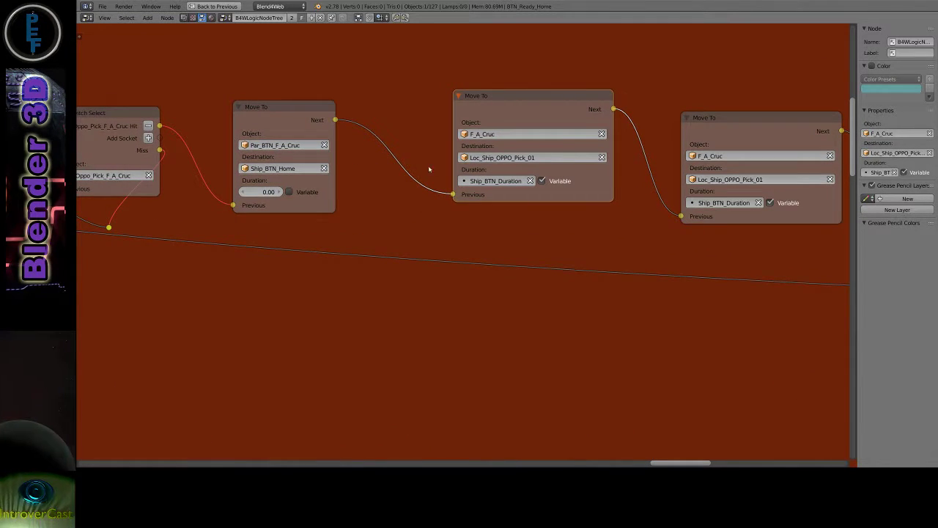
click(752, 179)
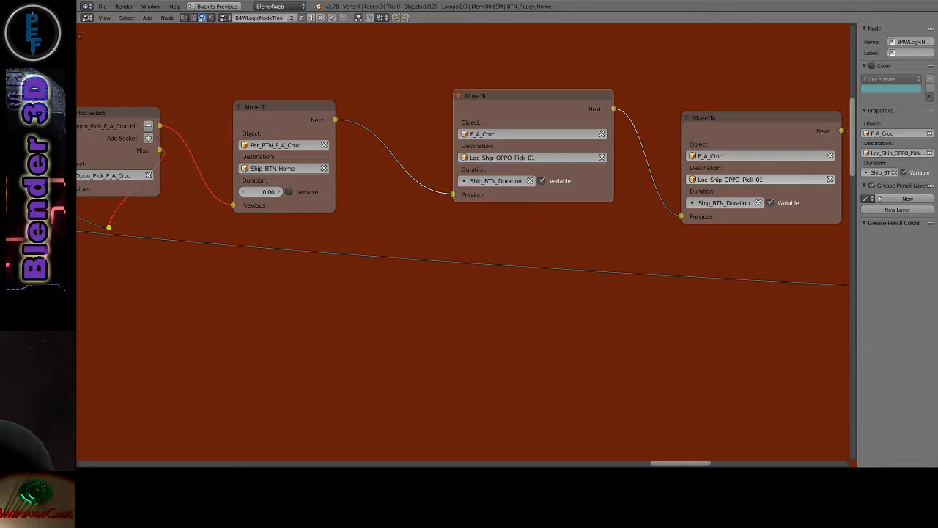
text(Tras)
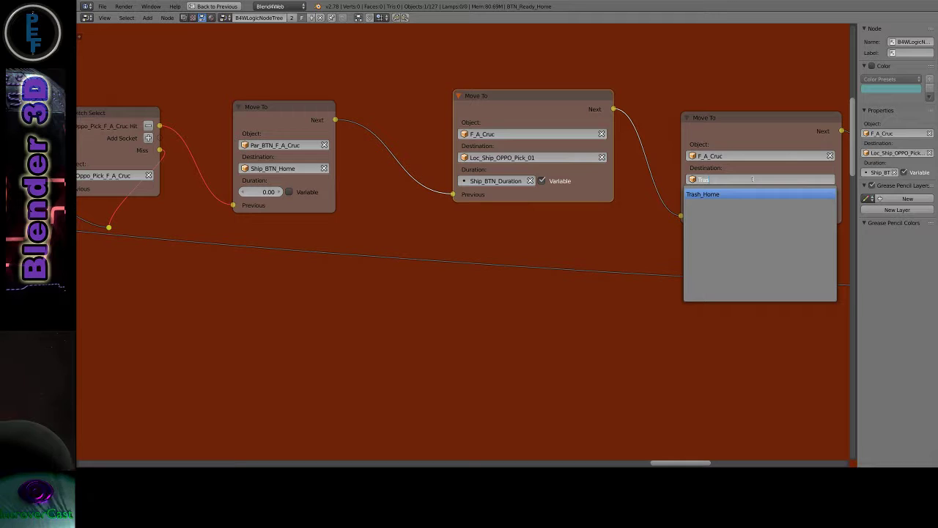
key(Return)
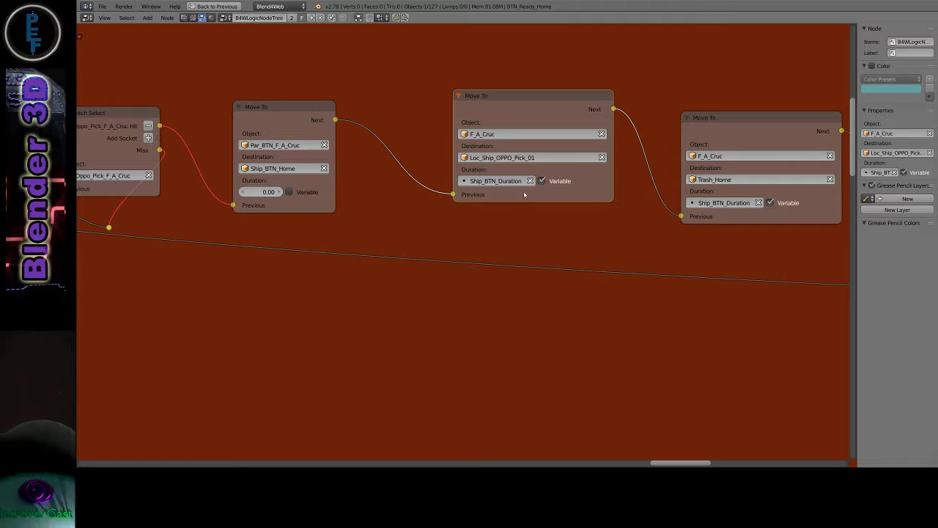
click(505, 133)
text(F_A_Cruc)
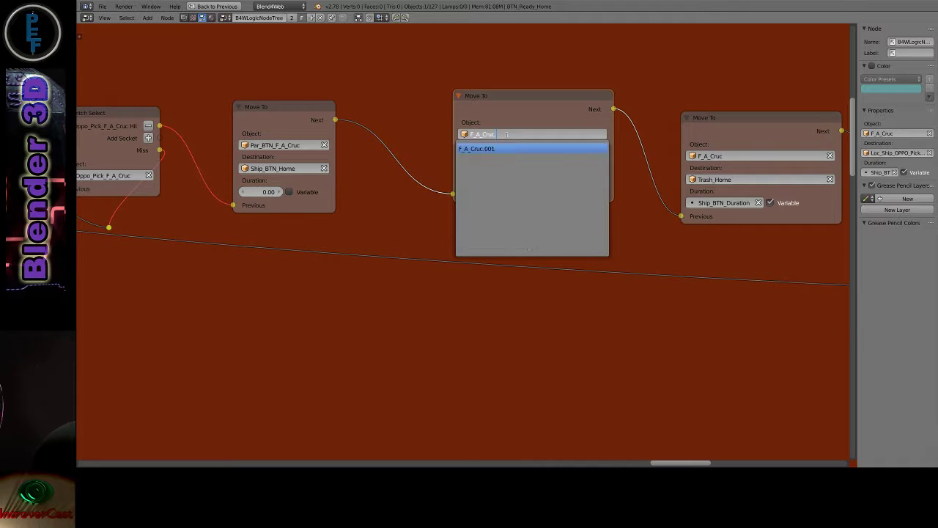
key(Return)
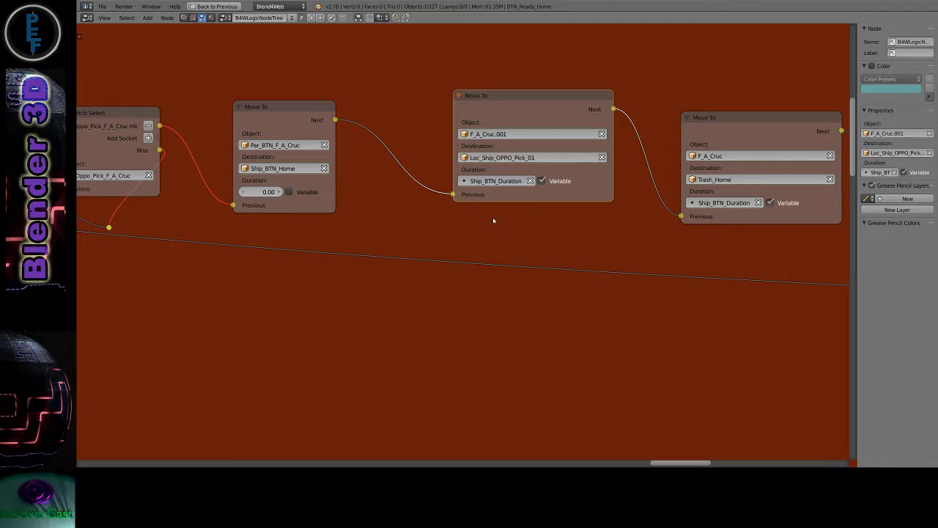
- Place copies of the F_A_Cruc.001 Move To node into the second and third rows' chains
scroll(484, 227, down, 1)
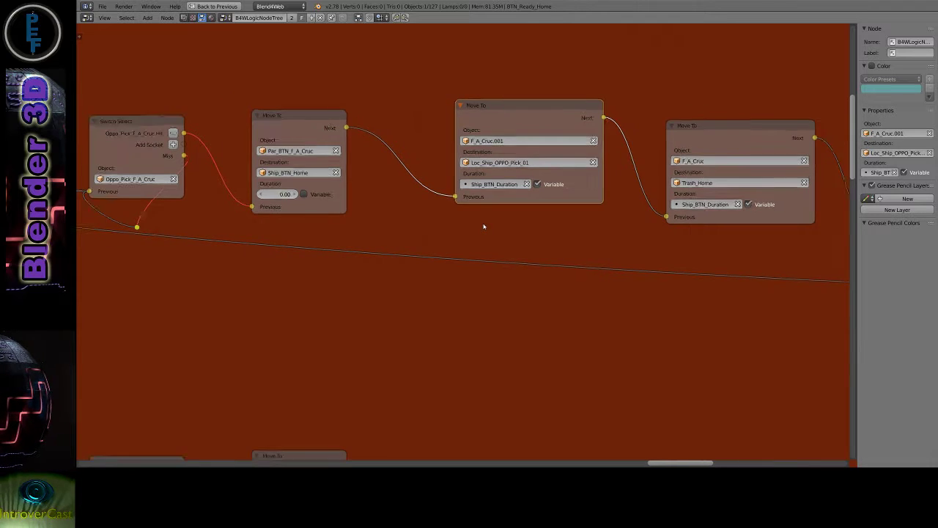
scroll(484, 226, down, 1)
scroll(483, 226, down, 1)
scroll(483, 227, down, 1)
scroll(483, 226, down, 1)
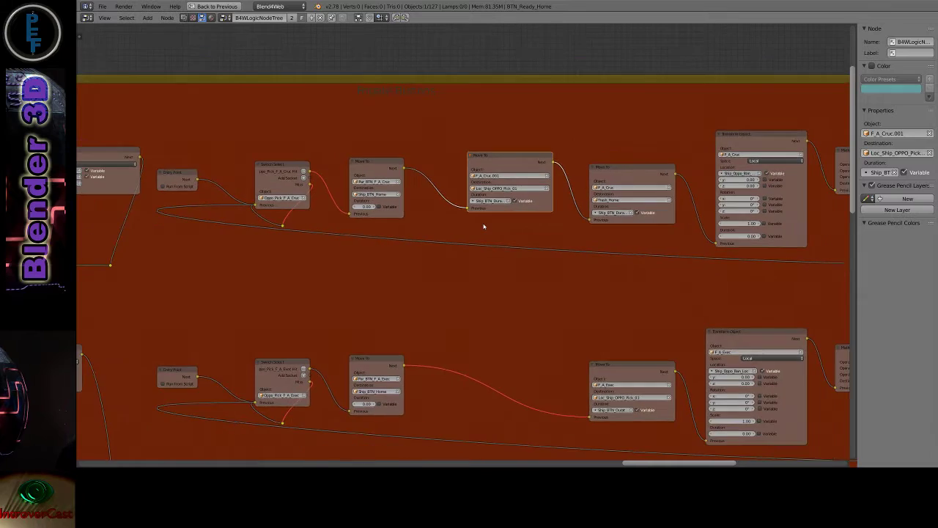
scroll(484, 227, down, 1)
scroll(484, 227, down, 1)
scroll(483, 226, down, 1)
scroll(484, 227, down, 2)
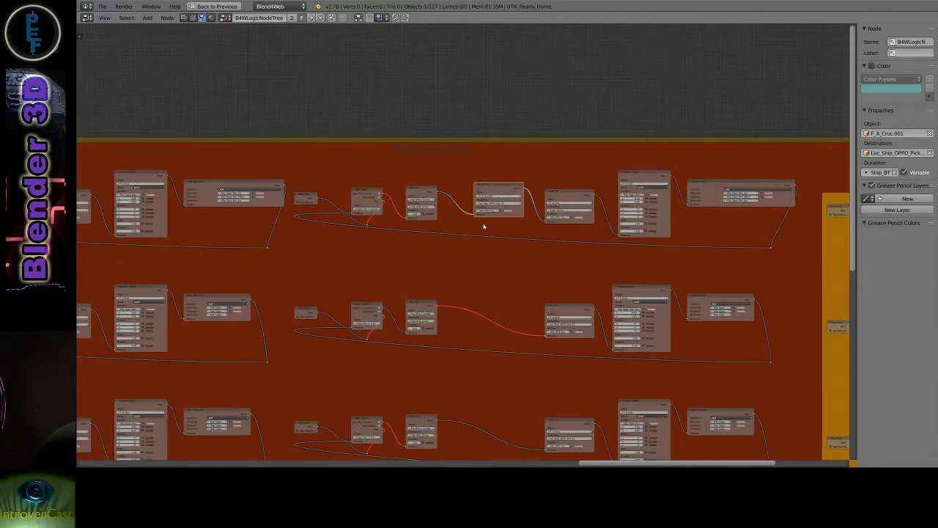
scroll(482, 227, down, 1)
scroll(480, 229, down, 1)
shift+scroll(477, 219, down, 4)
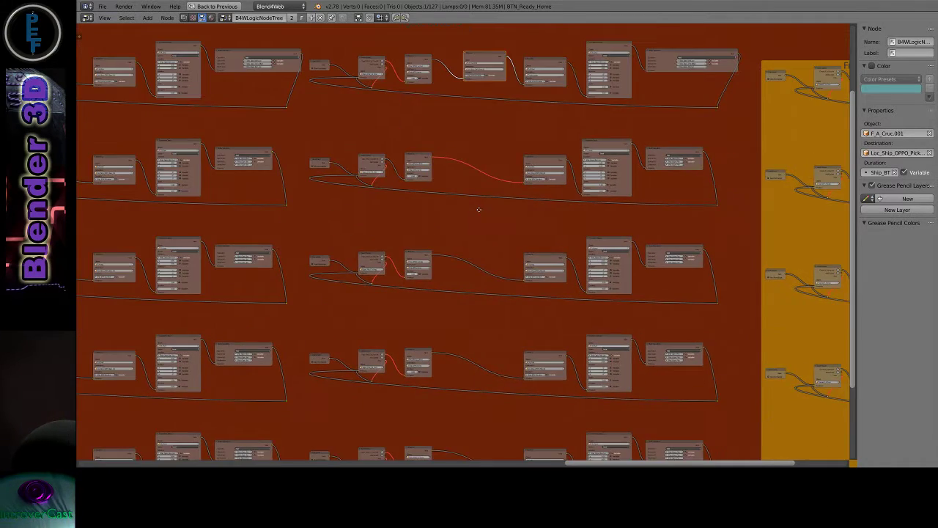
scroll(477, 210, down, 1)
scroll(478, 211, down, 1)
scroll(479, 213, down, 1)
scroll(479, 213, down, 1)
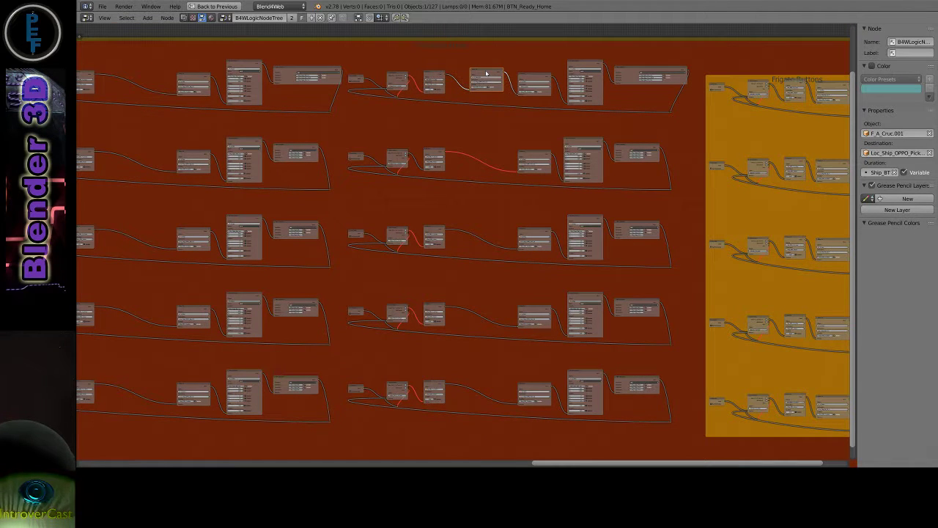
mouse_move(486, 73)
mouse_down()
mouse_move(485, 159)
mouse_move(481, 150)
mouse_up()
key(shift+d)
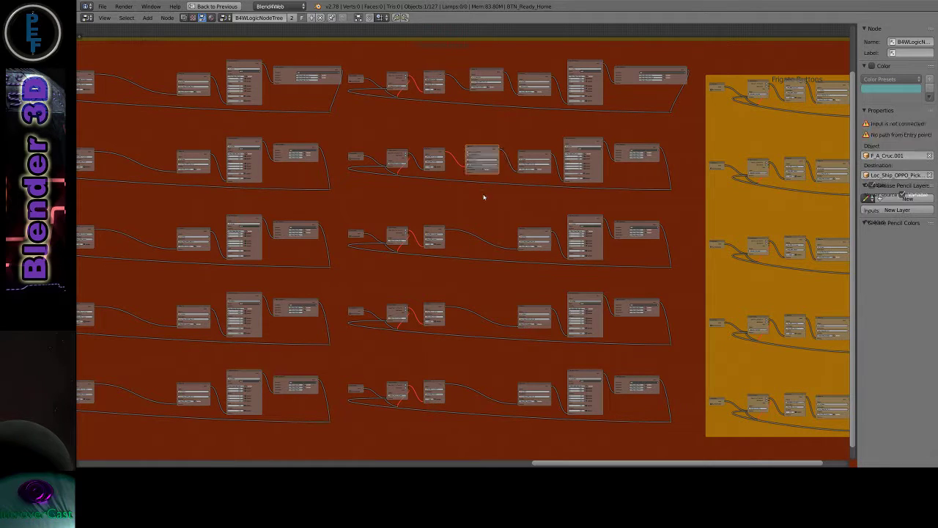
drag(482, 222, 481, 225)
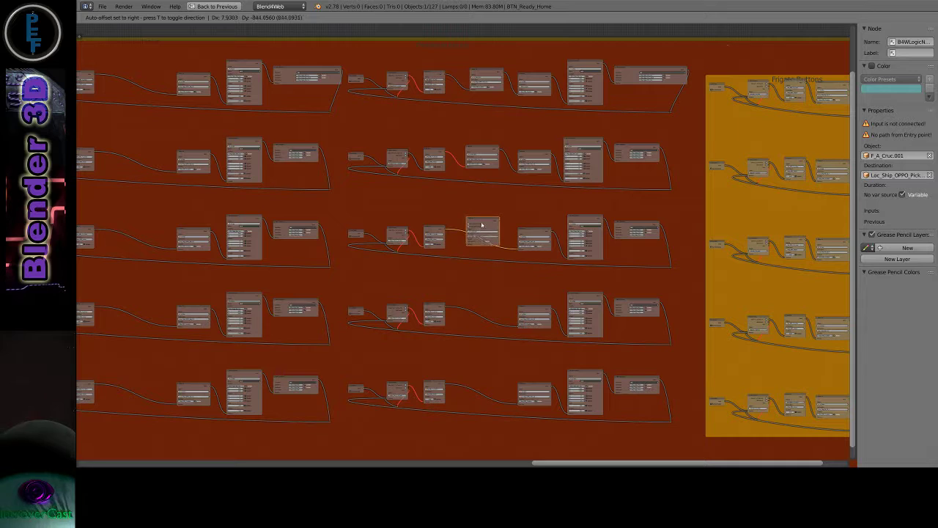
click(482, 224)
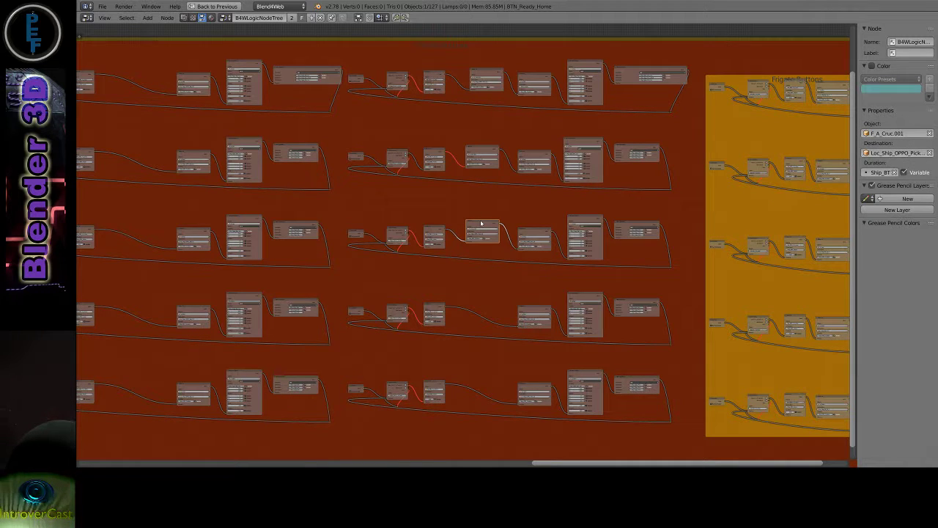
- Insert further copies of the node into the fourth and fifth rows' chains
key(shift+d)
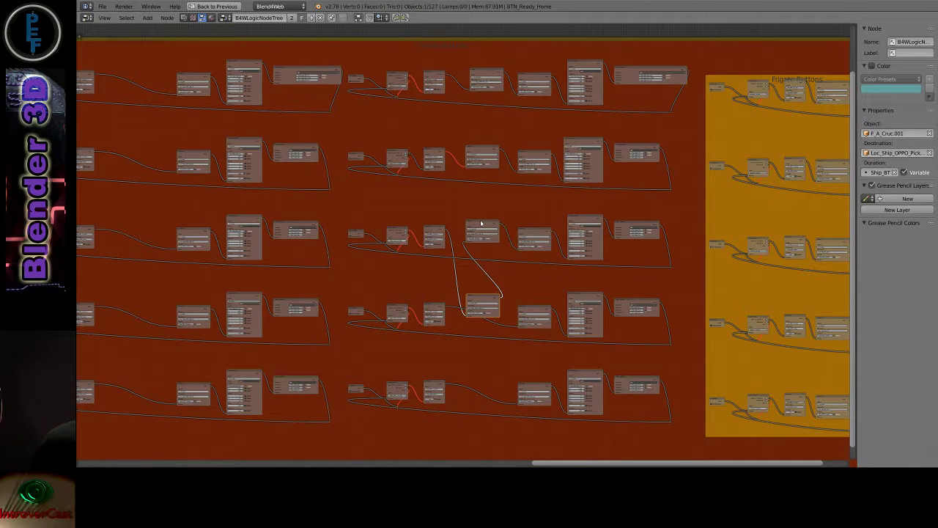
key(ctrl+z)
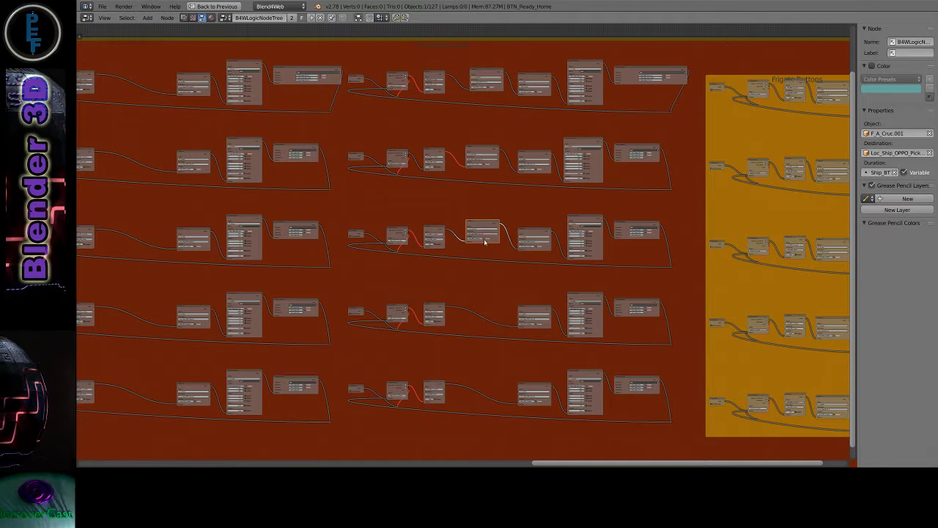
key(shift+d)
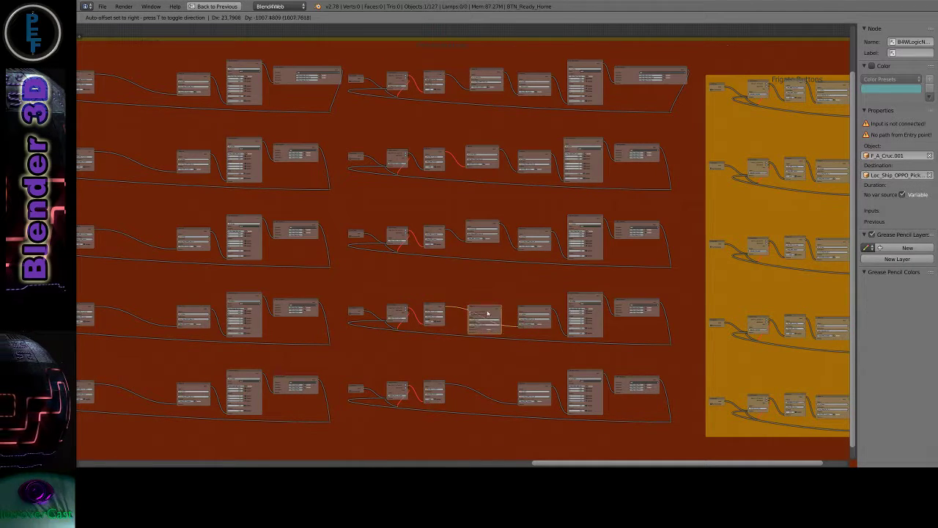
click(482, 305)
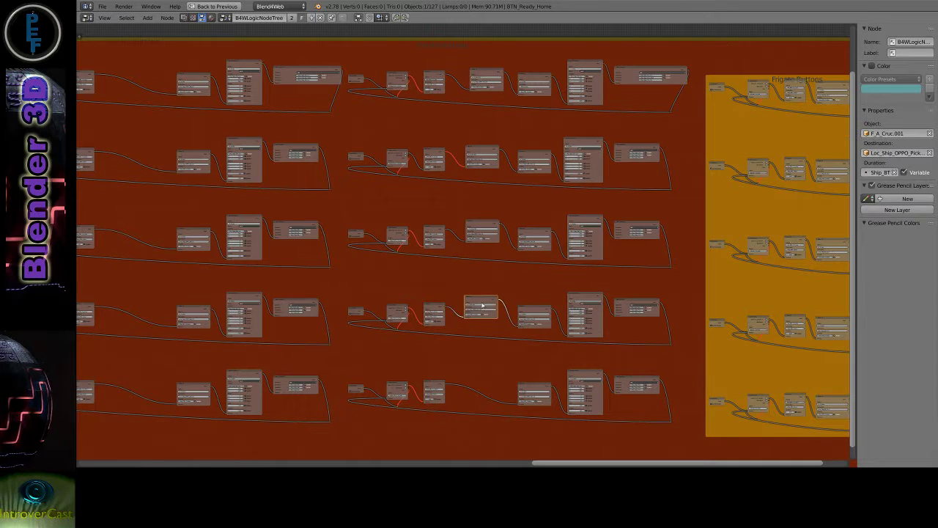
key(shift+d)
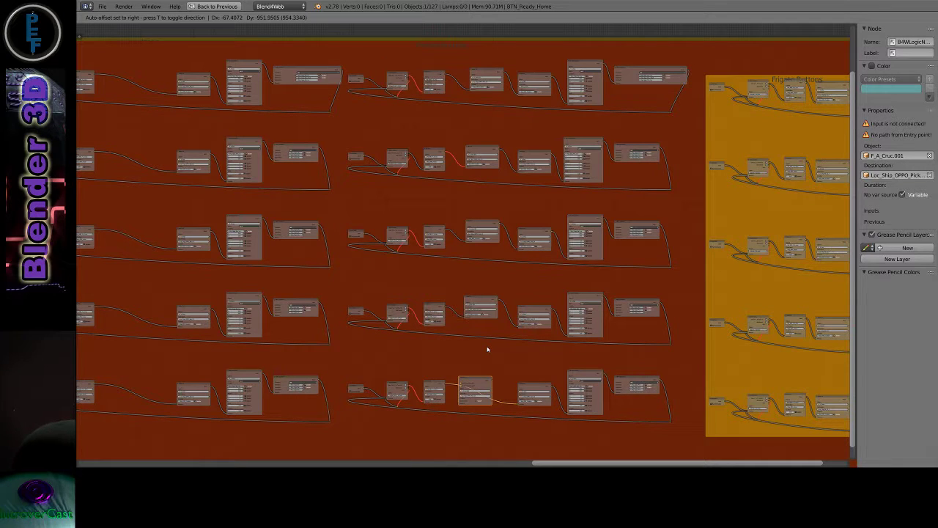
click(488, 349)
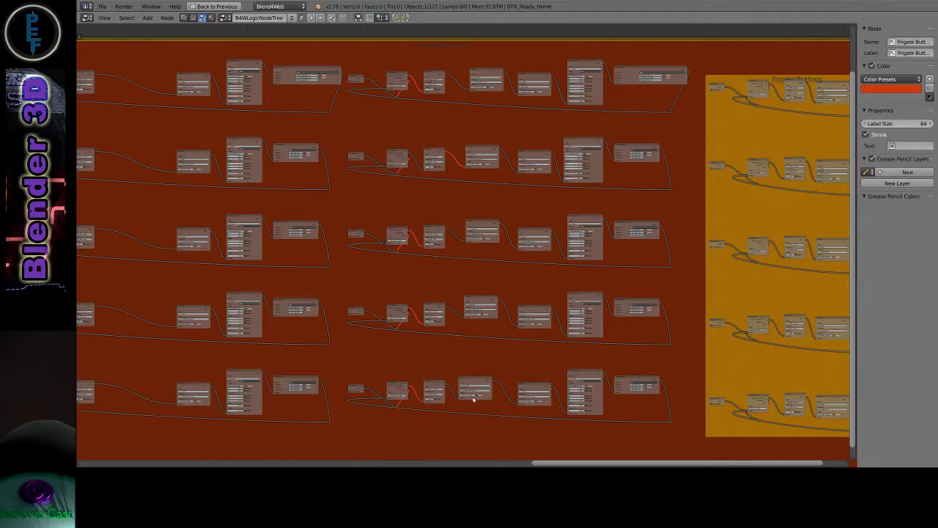
- Set the Exec row's middle Move To node to move F_A_Exec.001
scroll(513, 156, up, 1)
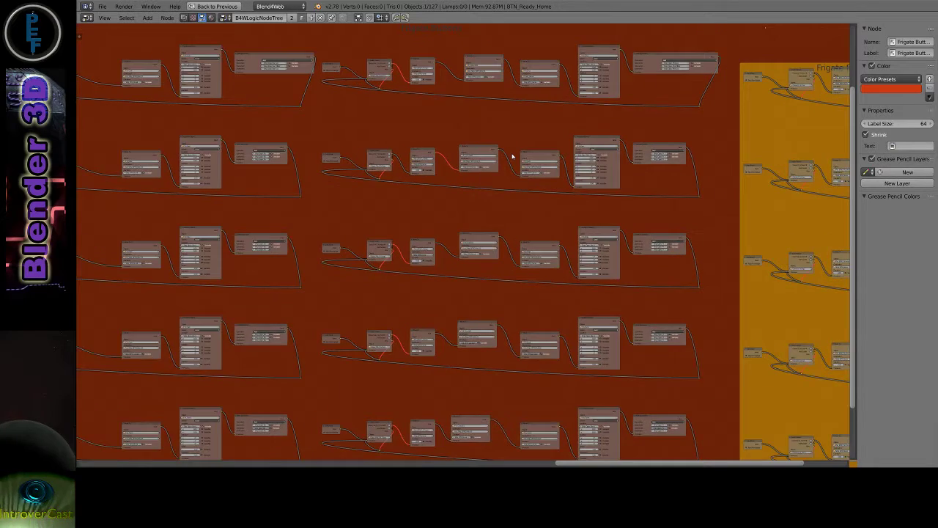
scroll(513, 156, up, 1)
scroll(512, 156, up, 1)
scroll(512, 157, up, 1)
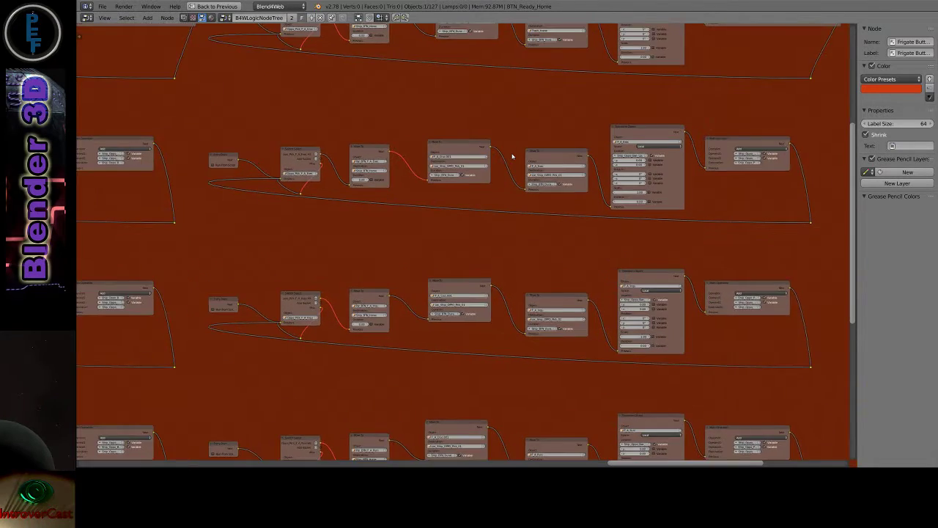
scroll(512, 156, up, 1)
scroll(512, 156, up, 1)
scroll(512, 156, up, 1)
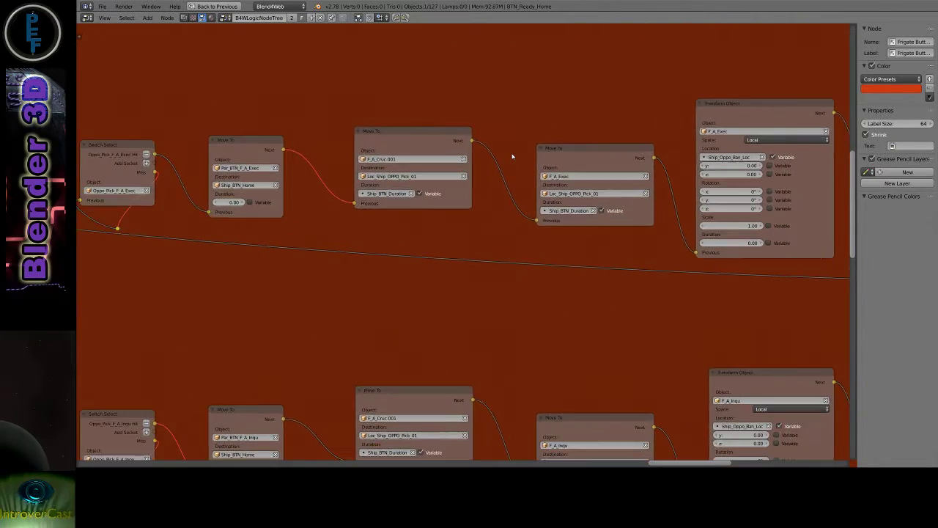
scroll(512, 156, up, 1)
scroll(512, 156, up, 1)
scroll(512, 156, up, 1)
scroll(512, 156, up, 1)
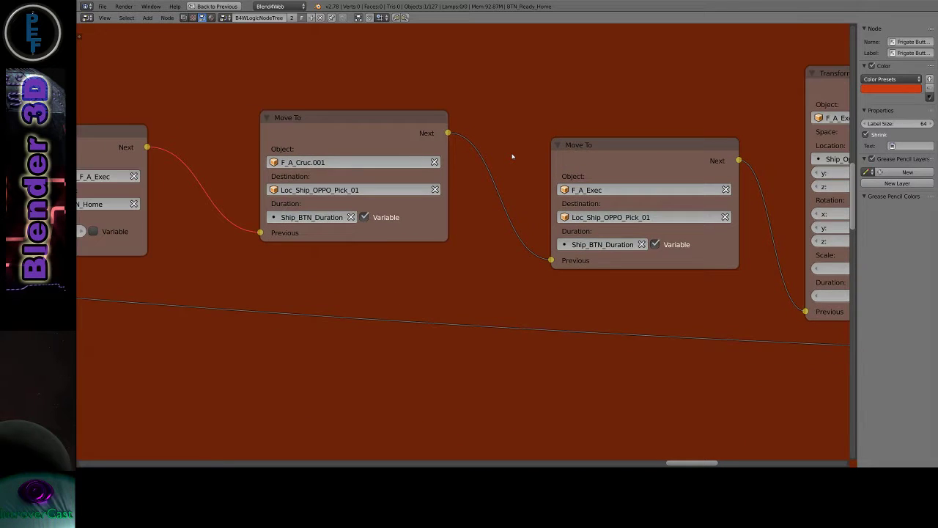
scroll(512, 156, up, 1)
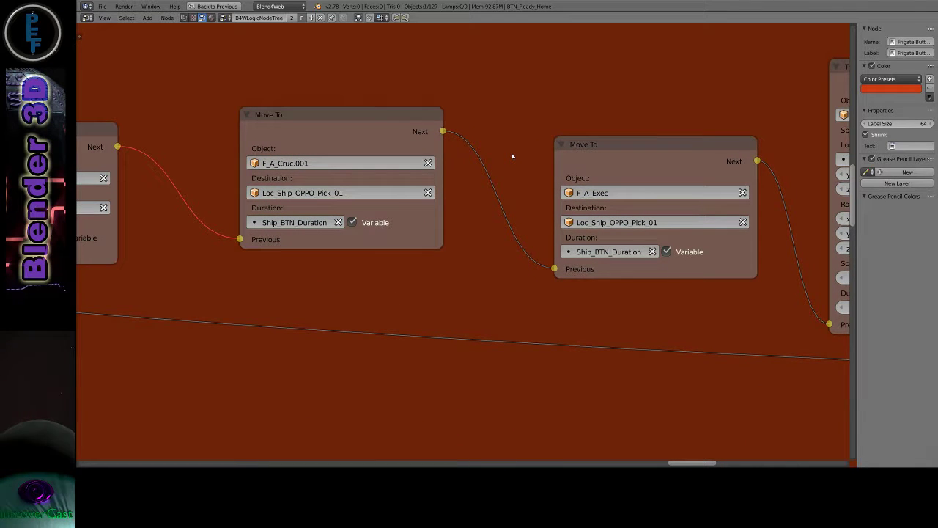
mouse_move(376, 282)
middle_down()
mouse_move(532, 272)
mouse_move(490, 274)
middle_up()
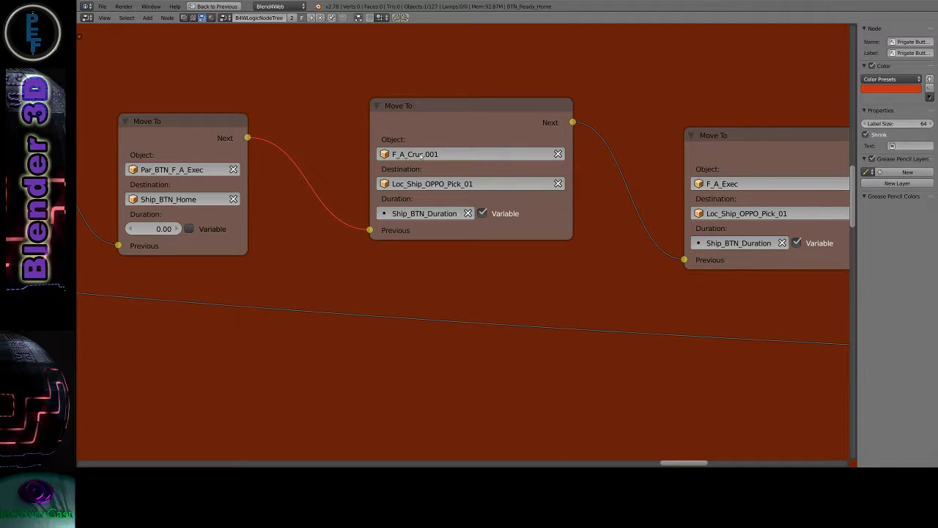
click(469, 154)
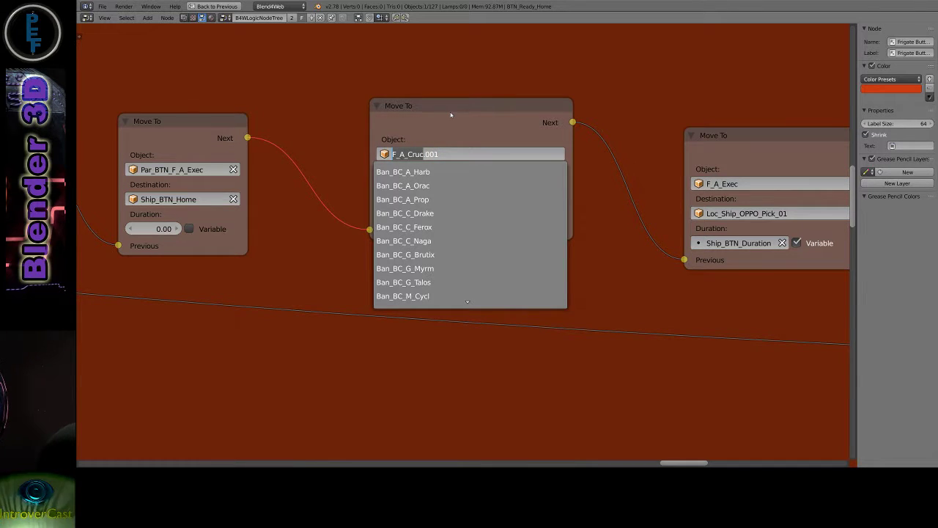
key(Return)
click(442, 152)
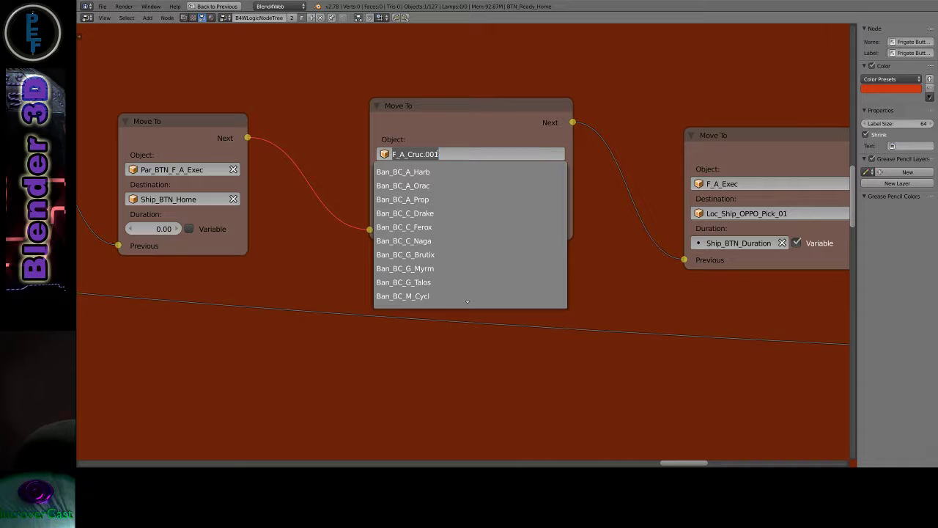
text(F_A_Exec.001)
key(Return)
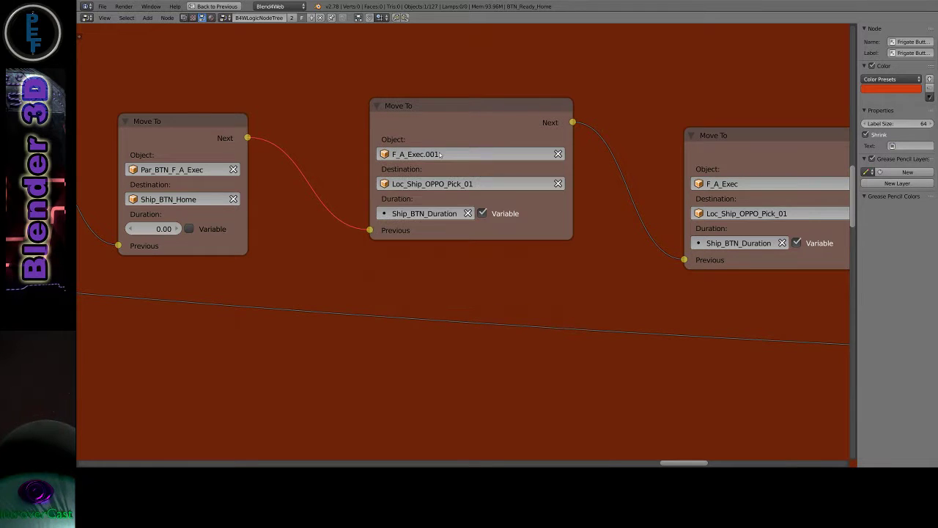
- Make the Inqu and Puni rows' middle nodes move F_A_Inqu.001 and F_A_Puni.001
scroll(457, 237, down, 1)
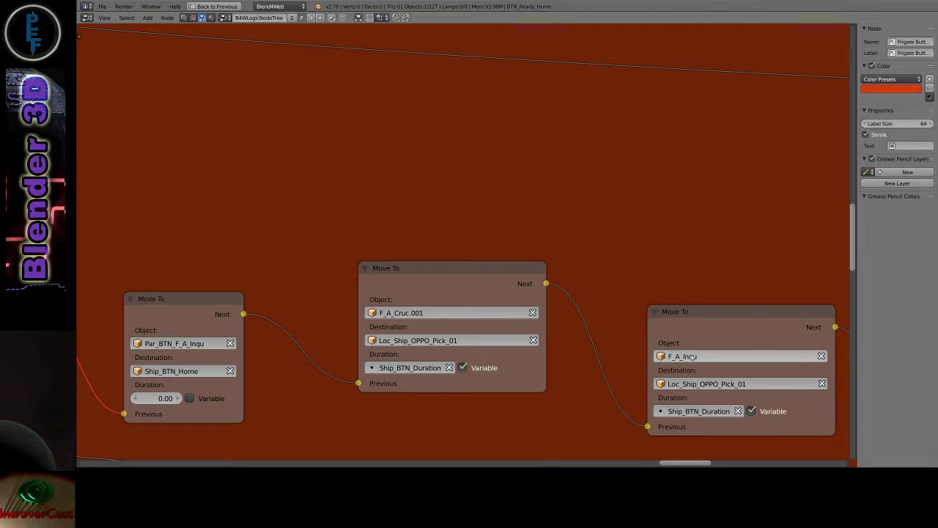
click(440, 312)
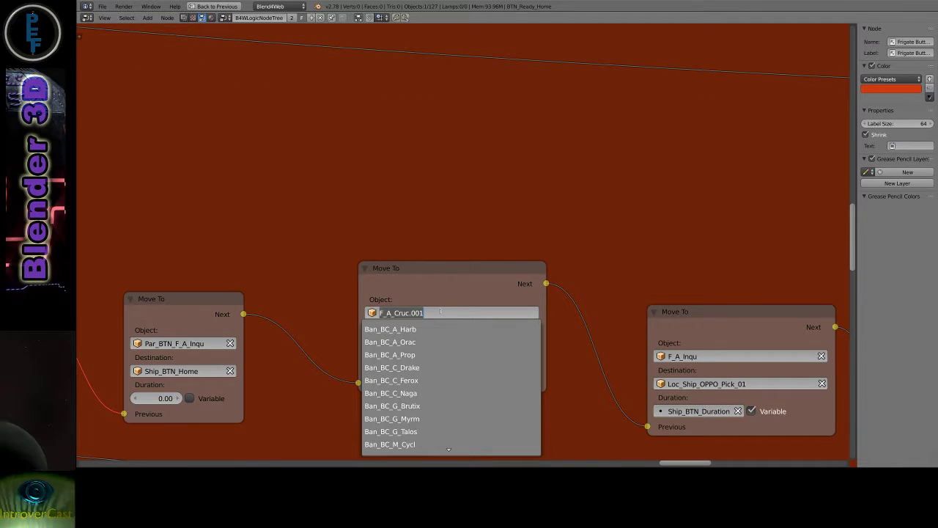
text(F_A_Inqu)
key(Return)
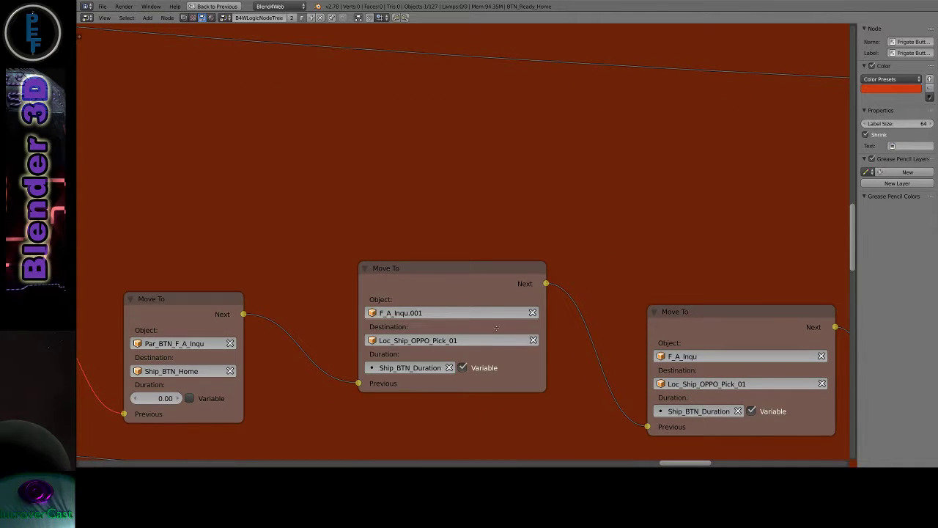
shift+scroll(551, 264, down, 8)
shift+scroll(567, 379, down, 6)
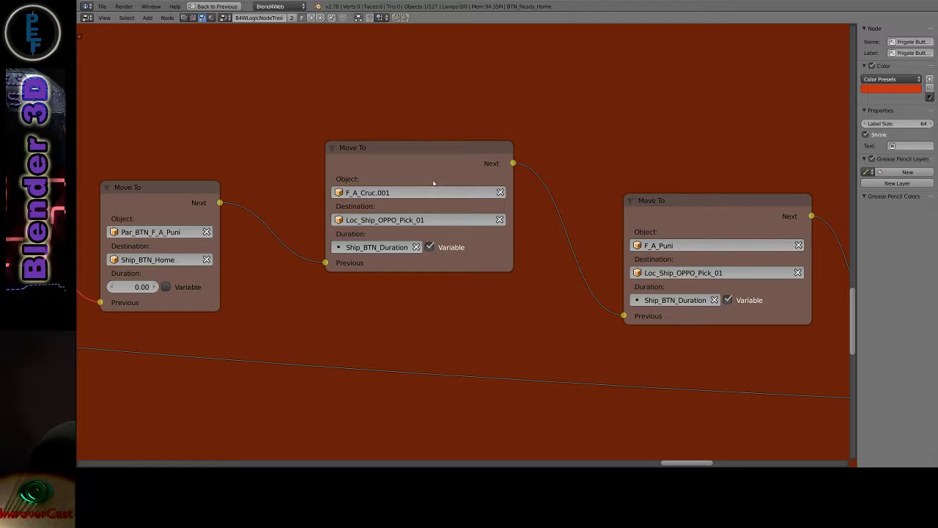
click(432, 192)
text(F_A_Puni.)
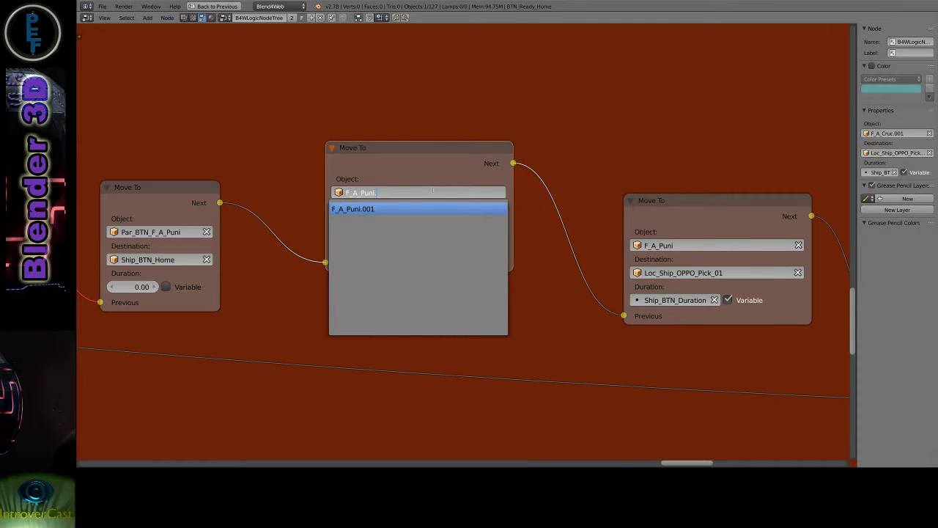
key(Return)
- Make the Torm row's middle Move To node move F_A_Torm.001
middle_drag(491, 401, 459, 126)
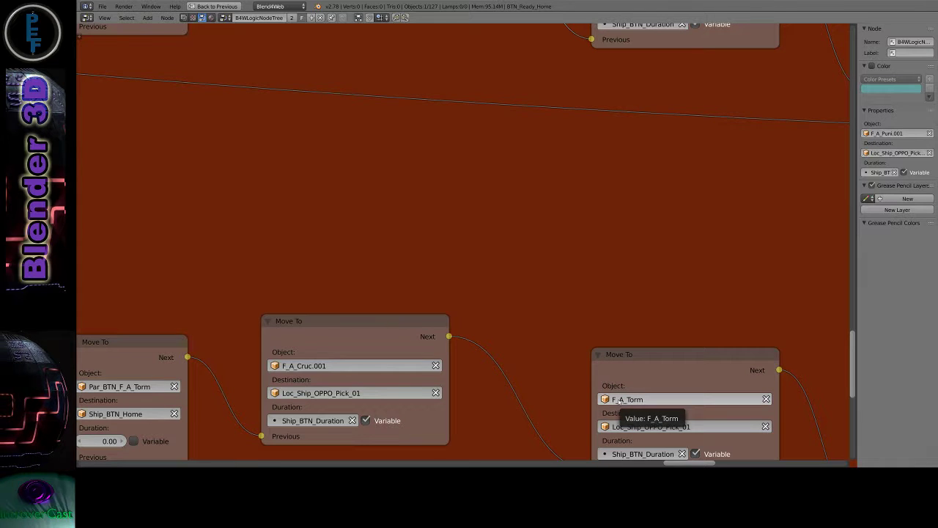
click(366, 364)
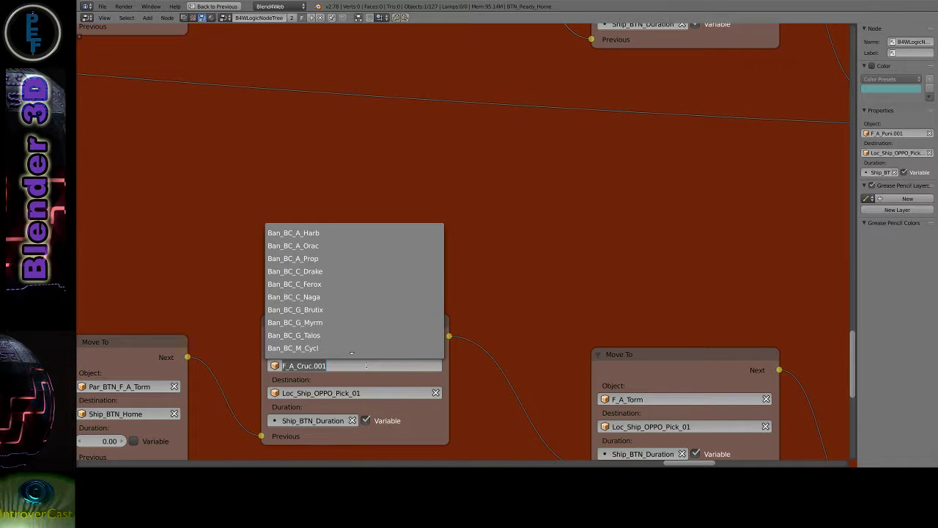
text(F_A_Torm)
key(Return)
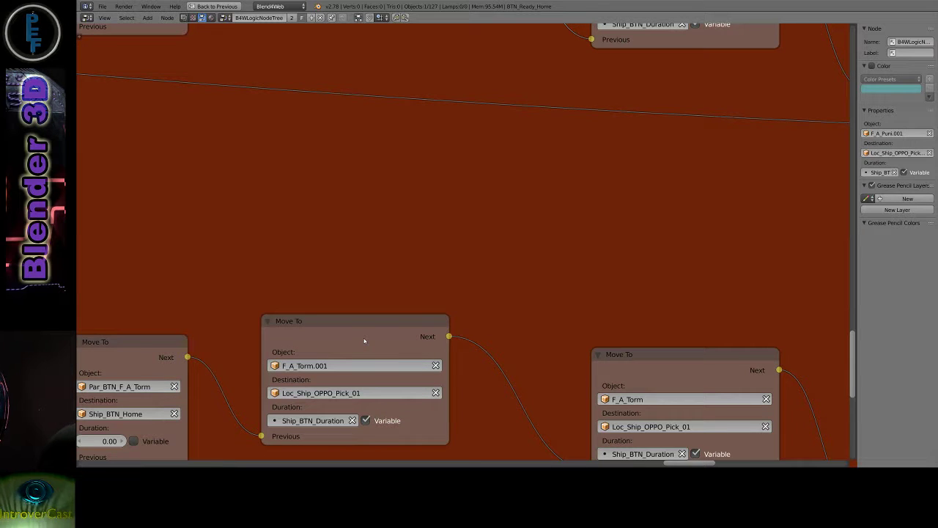
- Paste Trash_Home as the destination of the Torm chain's second Move To node
scroll(379, 271, down, 1)
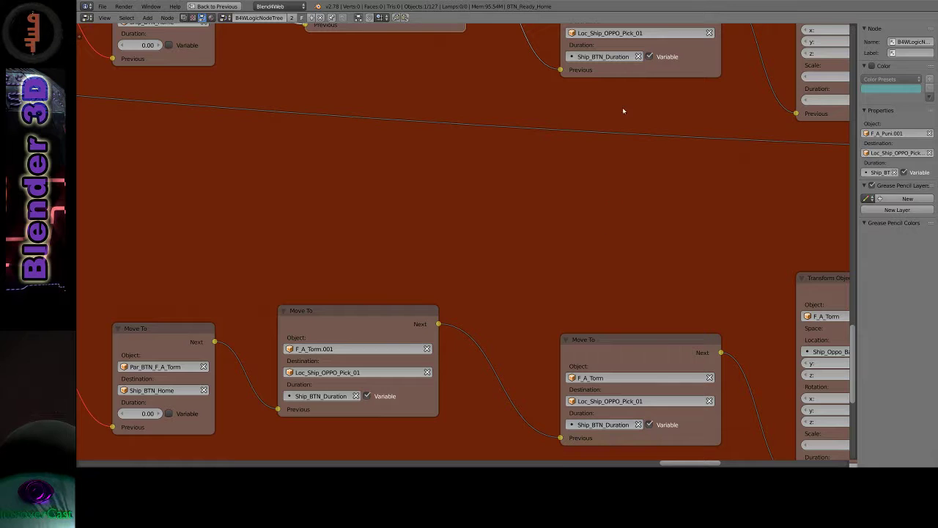
scroll(608, 113, up, 5)
scroll(593, 115, down, 3)
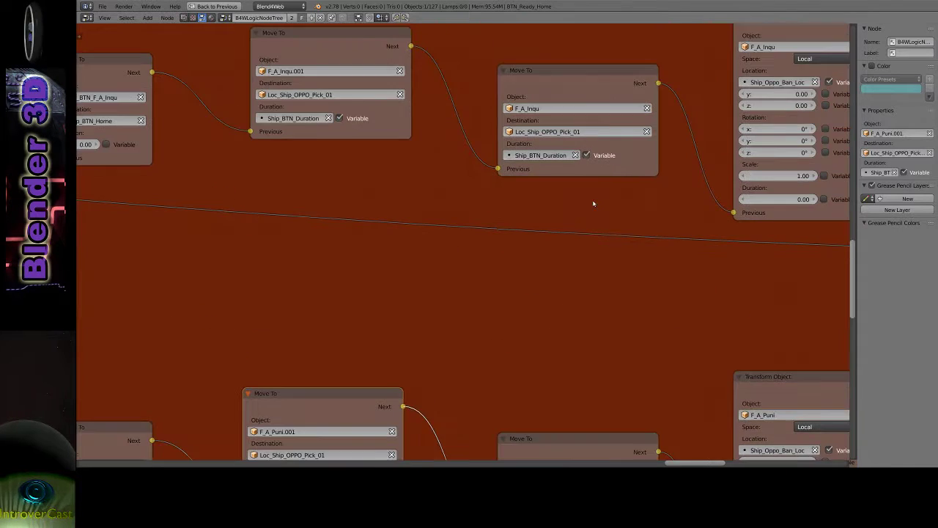
scroll(593, 204, down, 2)
scroll(592, 216, up, 3)
scroll(579, 313, up, 1)
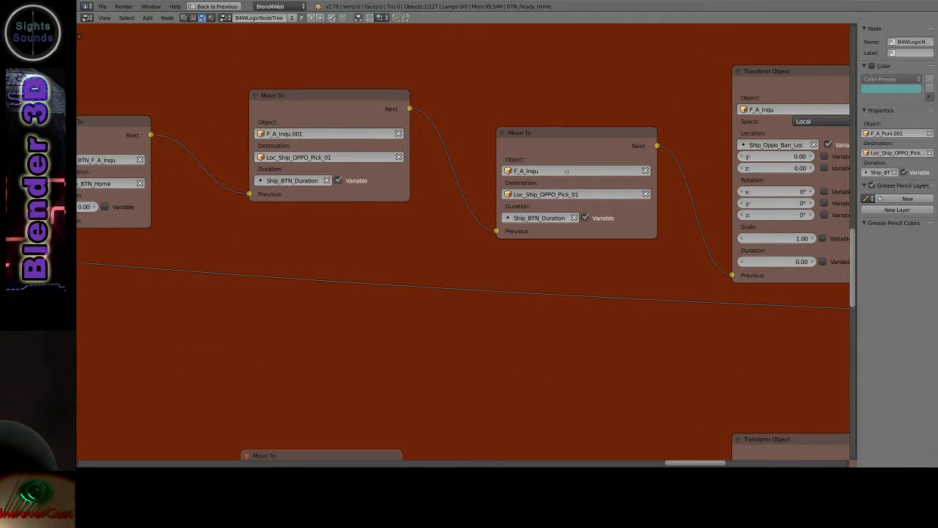
scroll(564, 198, up, 4)
scroll(561, 235, up, 4)
scroll(556, 263, up, 1)
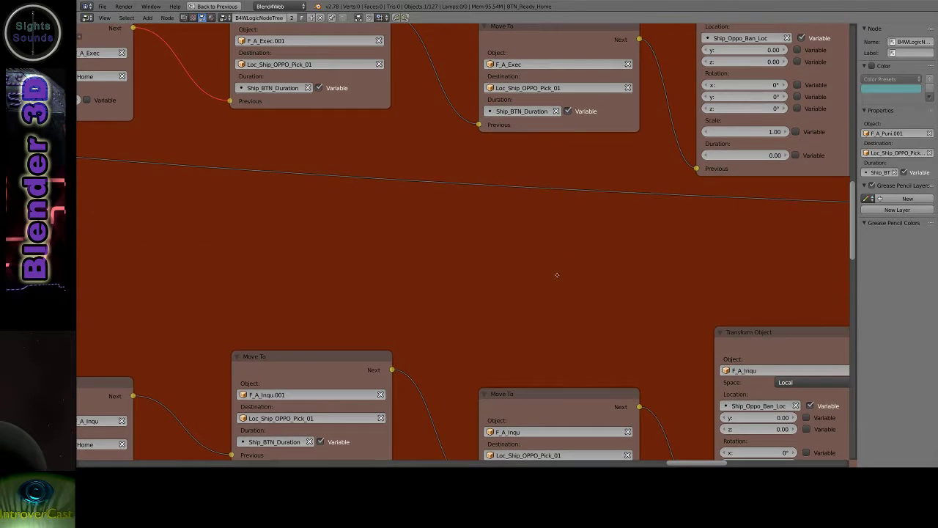
scroll(556, 274, up, 6)
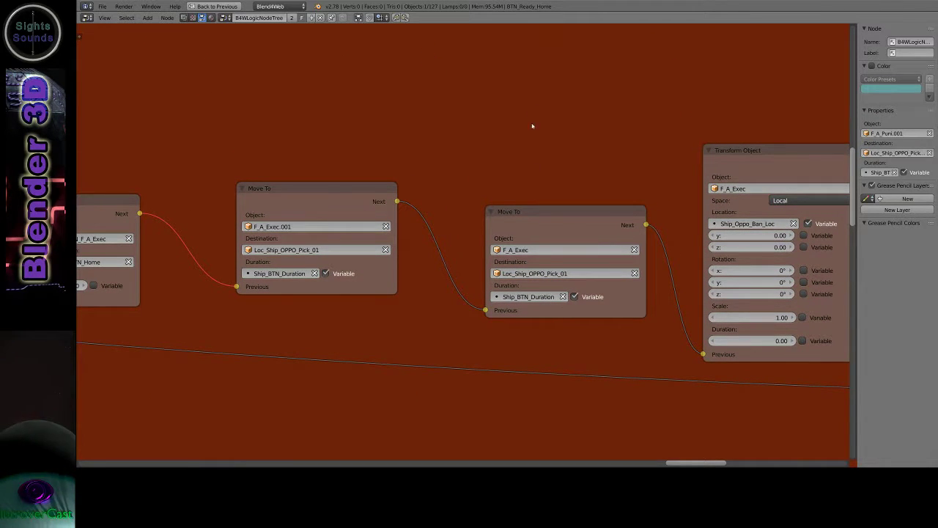
scroll(532, 126, down, 1)
scroll(545, 274, up, 5)
scroll(546, 282, up, 2)
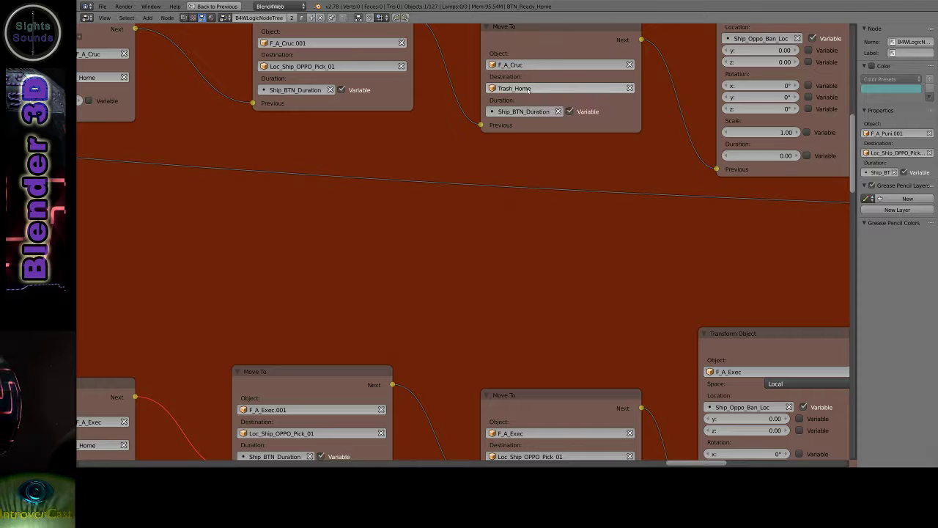
middle_drag(556, 270, 519, 54)
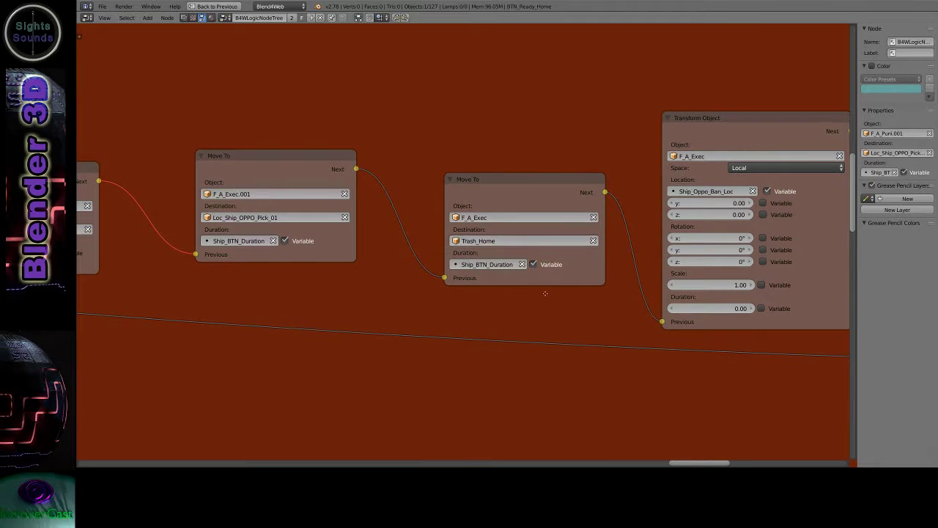
mouse_move(539, 229)
middle_down()
mouse_move(545, 30)
mouse_move(529, 392)
mouse_move(559, 224)
middle_up()
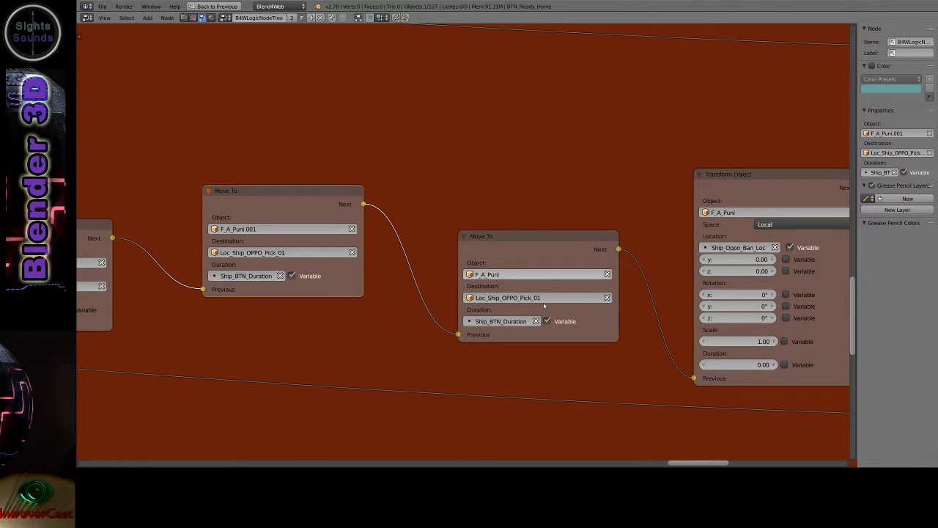
middle_drag(543, 301, 538, 411)
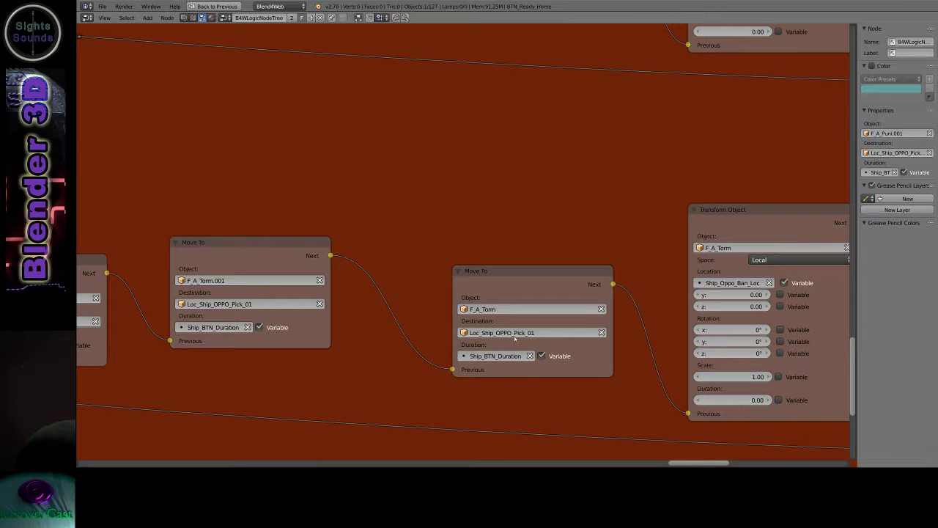
text(Trash_Home)
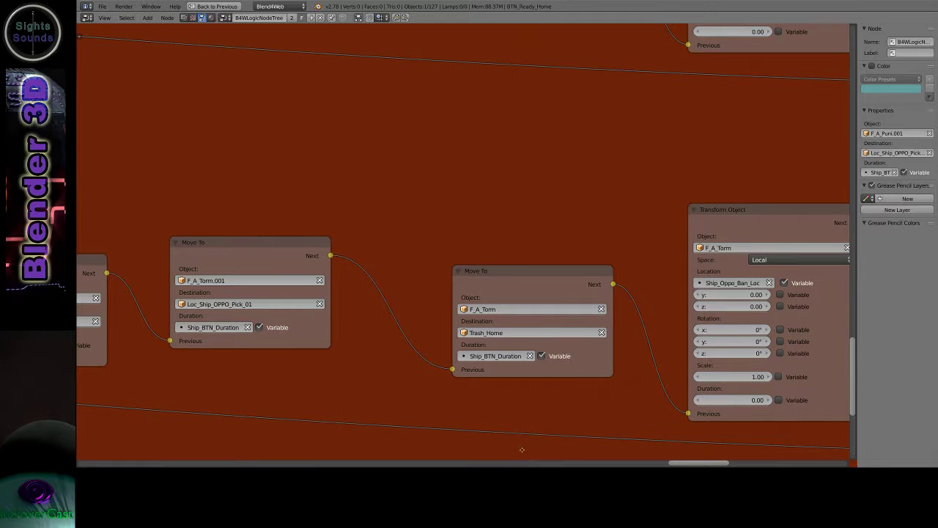
middle_drag(522, 449, 553, 282)
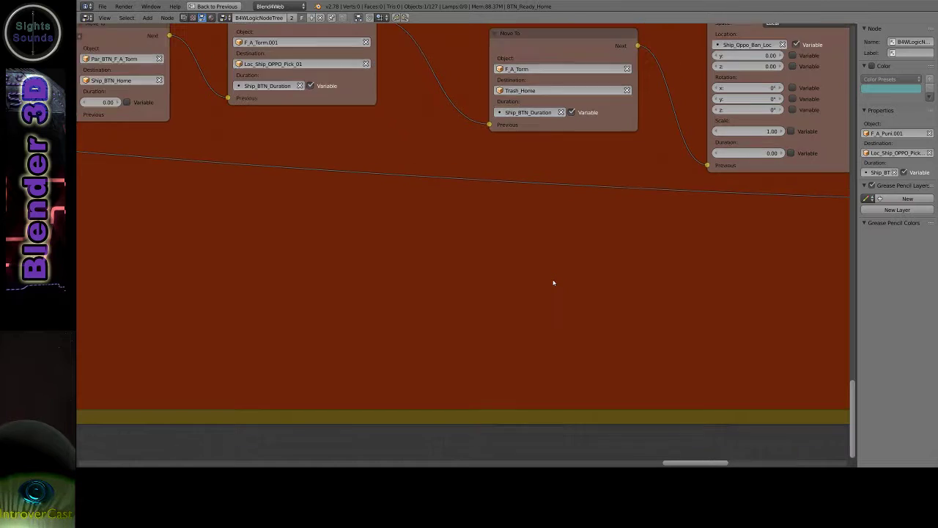
scroll(554, 282, down, 2)
mouse_move(448, 150)
middle_down()
mouse_move(513, 279)
mouse_move(566, 334)
middle_up()
scroll(538, 219, down, 1)
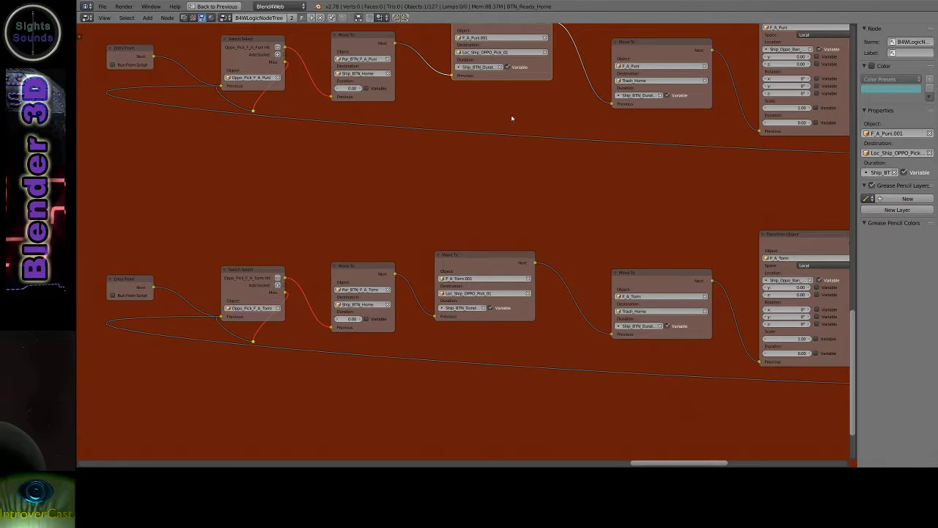
middle_drag(500, 151, 457, 195)
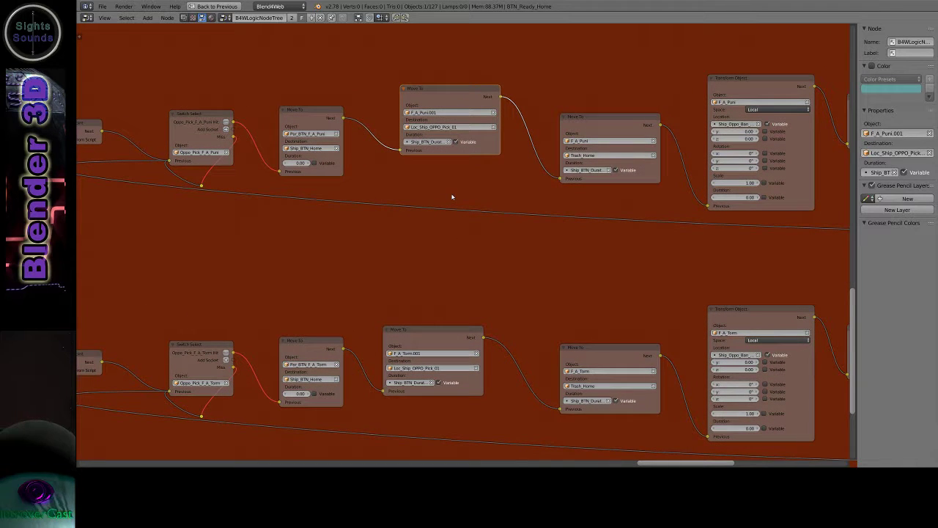
middle_drag(413, 180, 436, 218)
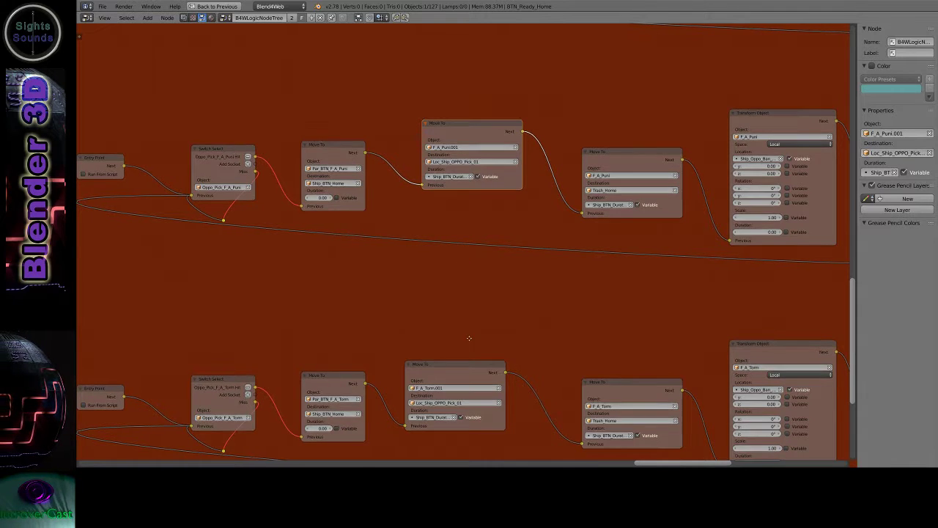
middle_drag(469, 338, 466, 460)
middle_drag(466, 242, 469, 449)
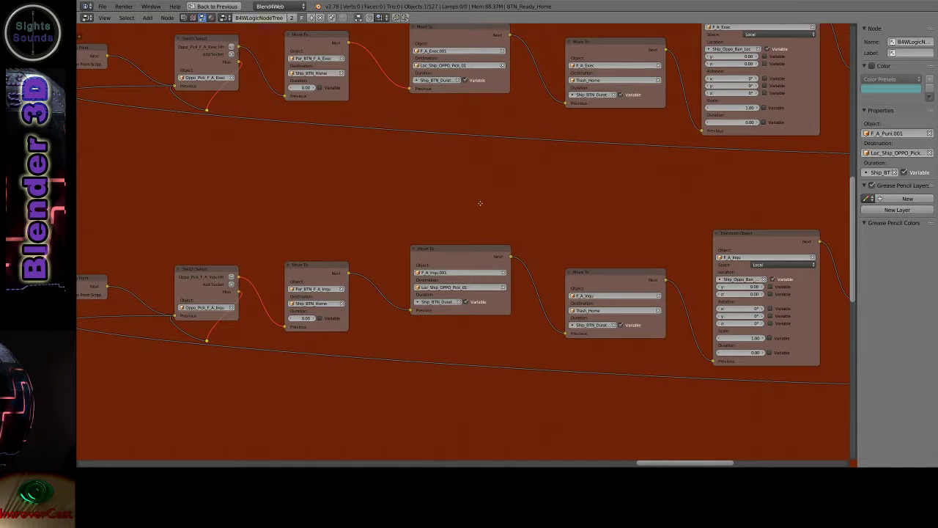
middle_drag(480, 203, 480, 250)
scroll(480, 253, down, 1)
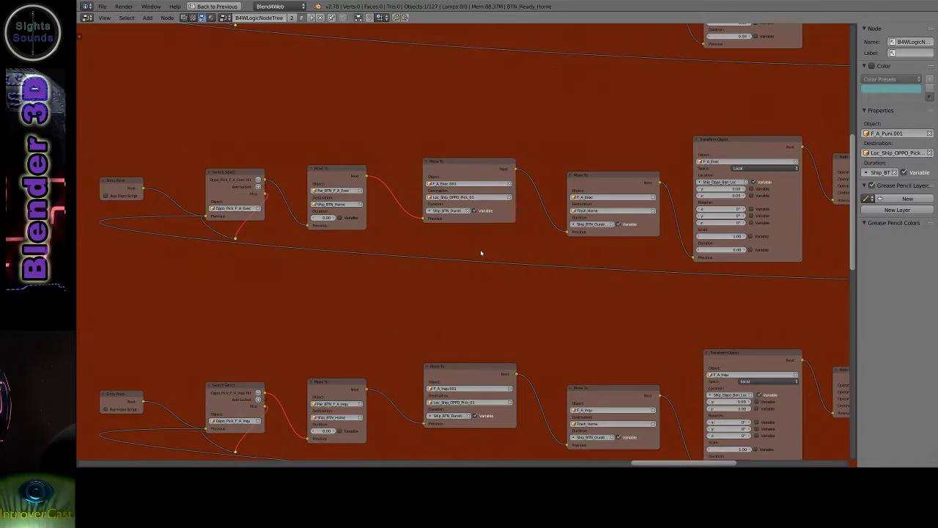
scroll(481, 253, down, 1)
scroll(481, 253, down, 1)
scroll(481, 253, down, 1)
scroll(481, 253, down, 1)
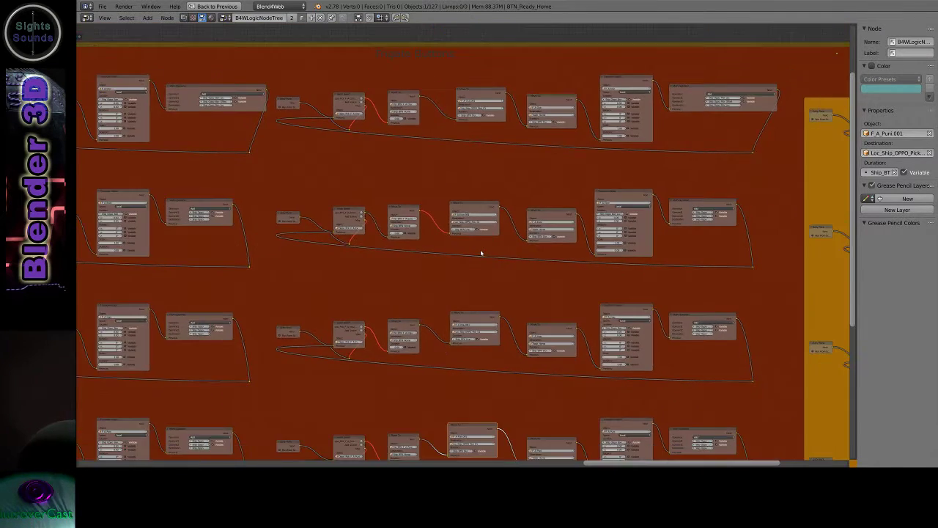
ctrl+scroll(315, 179, right, 5)
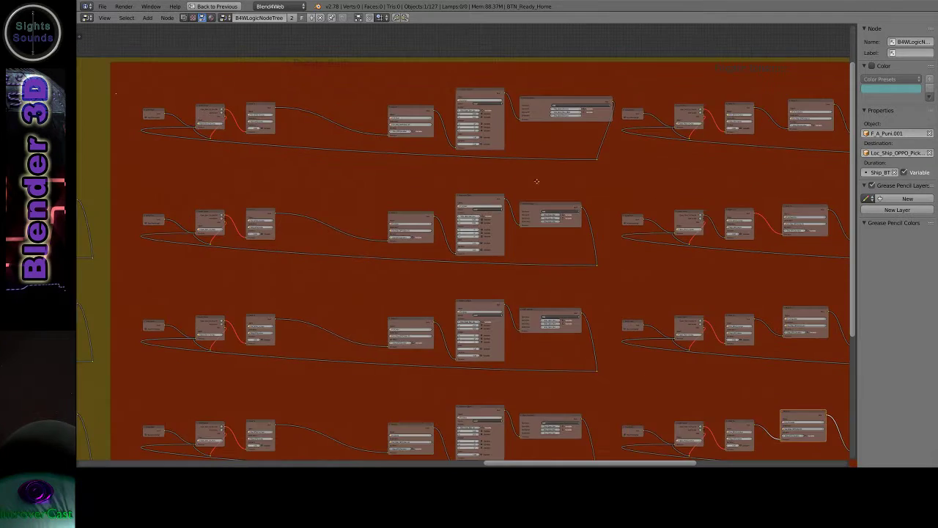
ctrl+scroll(535, 183, left, 1)
ctrl+scroll(501, 136, left, 1)
scroll(477, 113, up, 1)
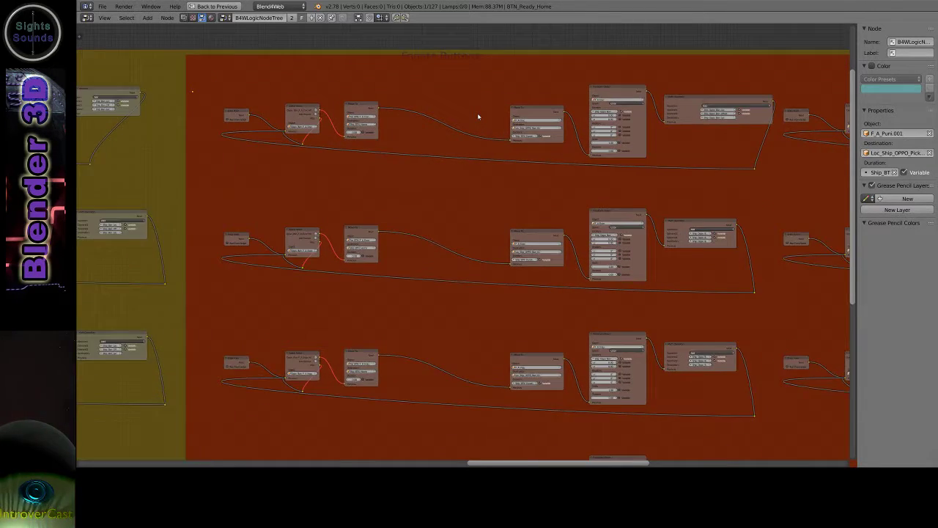
scroll(477, 113, up, 1)
scroll(478, 113, up, 1)
scroll(477, 112, up, 1)
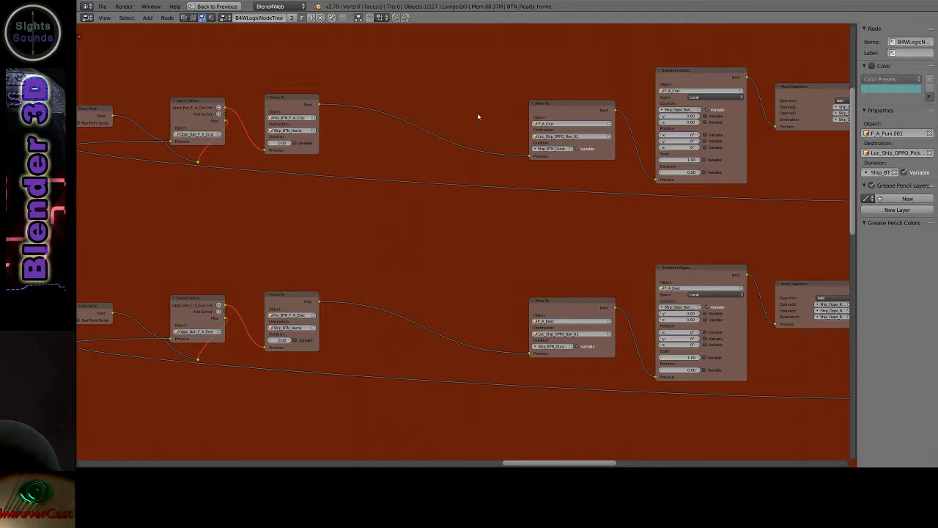
scroll(477, 113, up, 1)
scroll(477, 113, up, 1)
scroll(477, 112, up, 1)
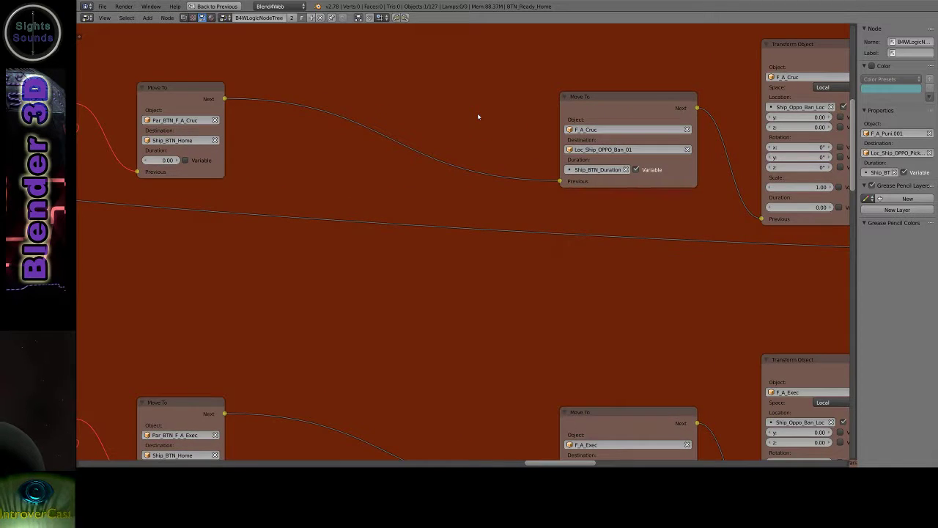
scroll(477, 112, down, 1)
scroll(477, 113, down, 1)
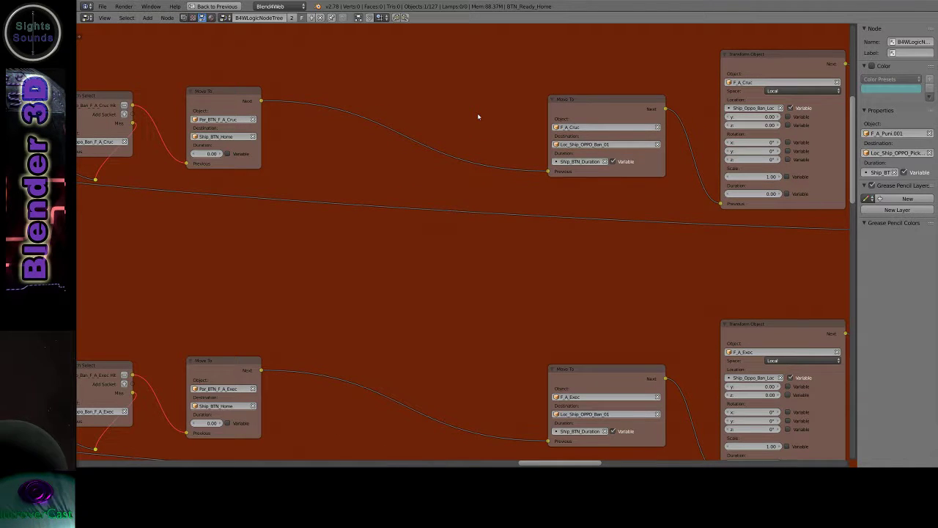
scroll(477, 115, down, 1)
scroll(477, 115, down, 1)
scroll(477, 115, down, 1)
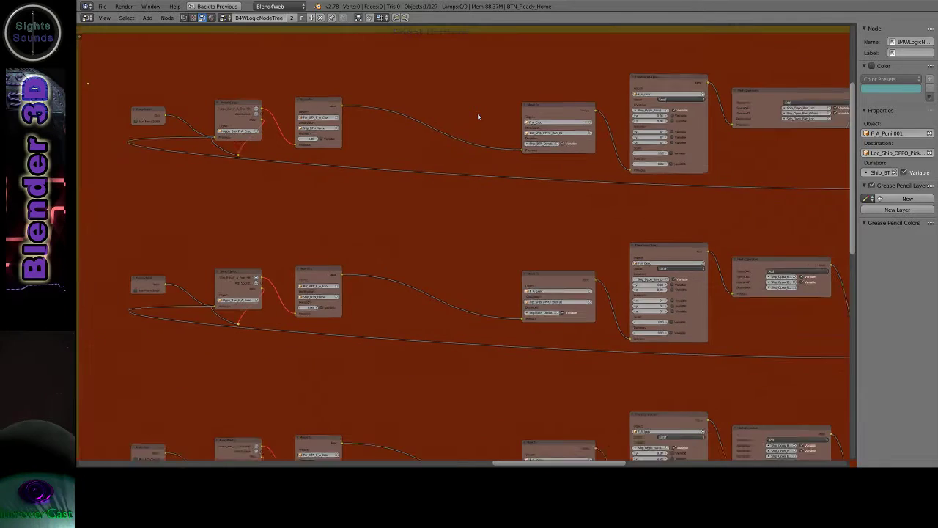
scroll(477, 115, down, 1)
scroll(477, 115, down, 1)
scroll(477, 115, down, 1)
scroll(477, 115, down, 1)
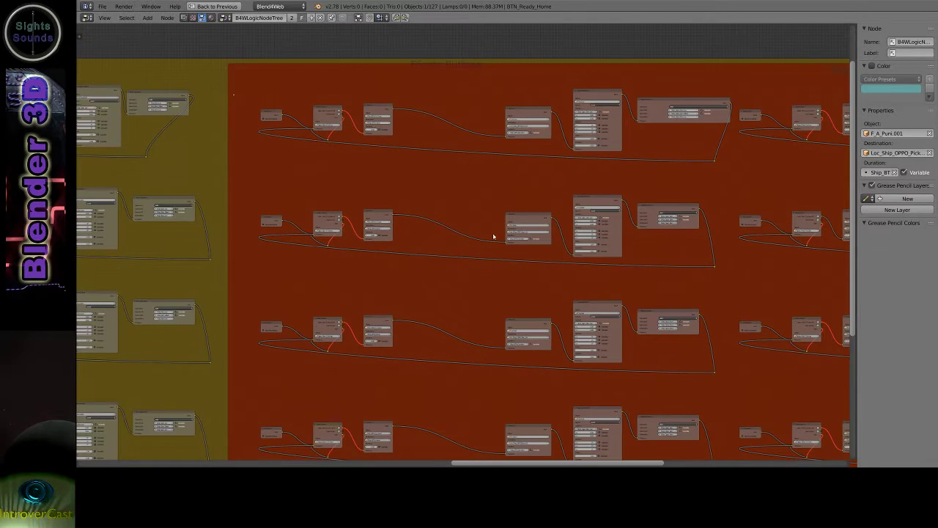
scroll(486, 170, down, 1)
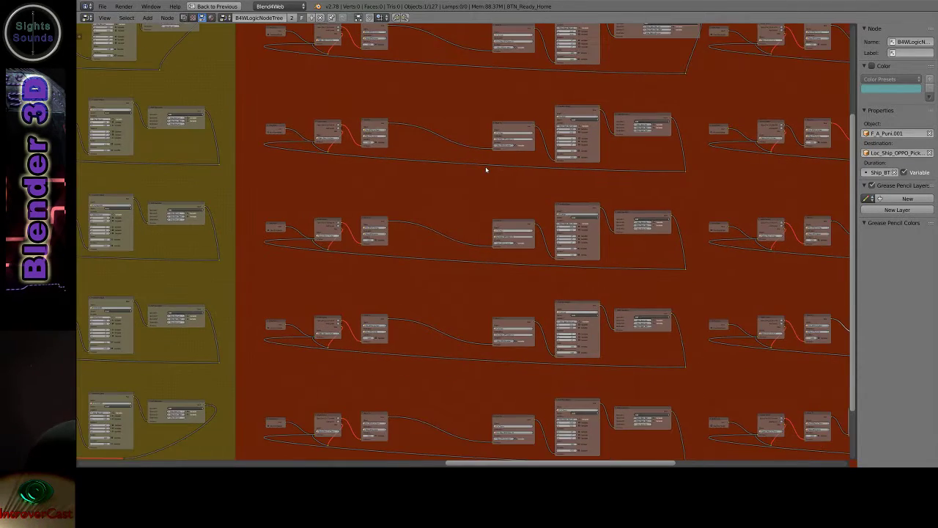
scroll(486, 169, down, 1)
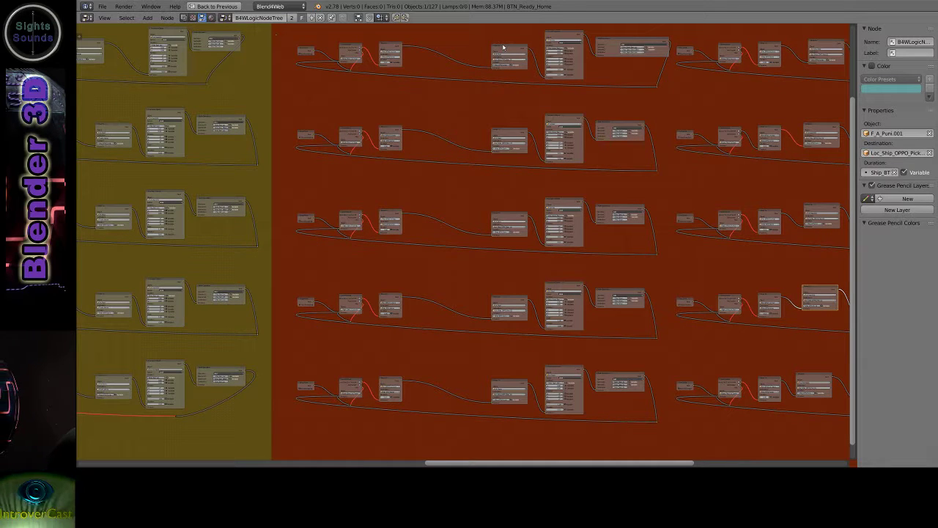
- Duplicate all five rows' Move To nodes, sliding the copies horizontally within their rows
click(504, 52)
shift+click(508, 152)
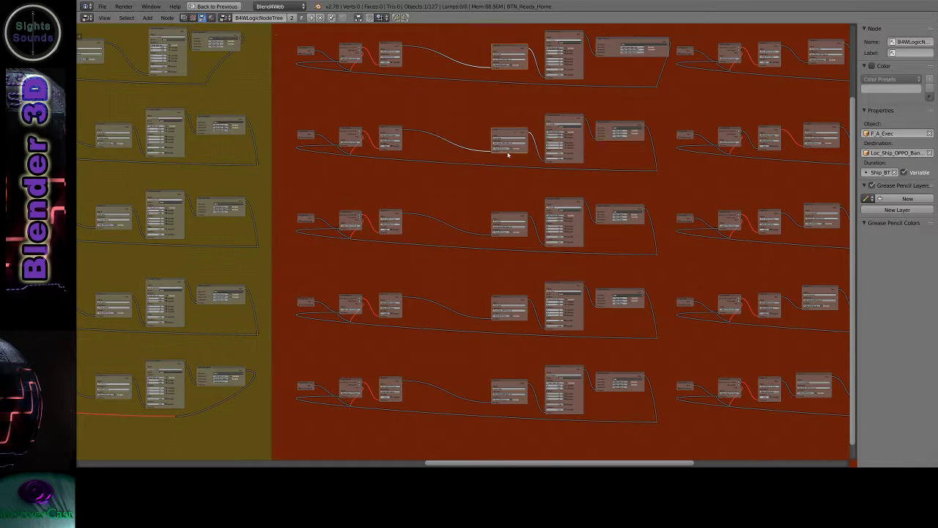
shift+click(509, 220)
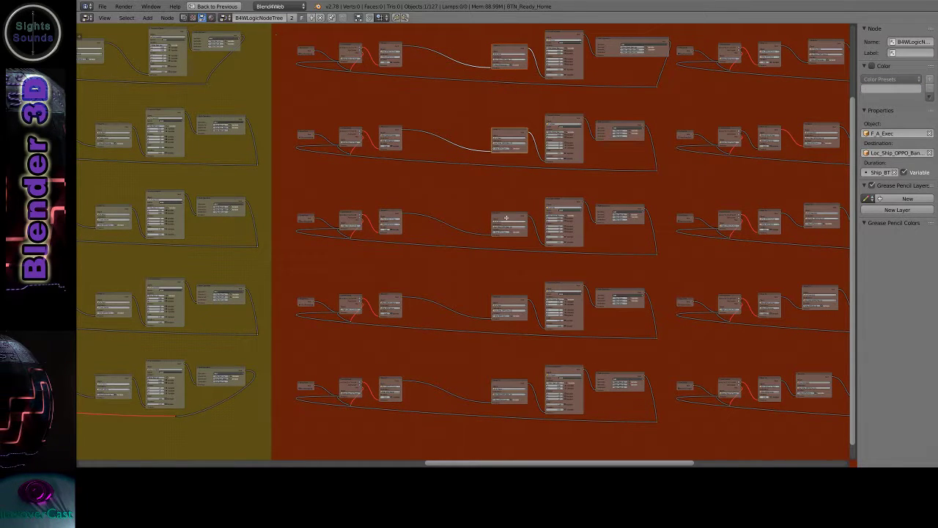
shift+click(506, 297)
shift+click(504, 381)
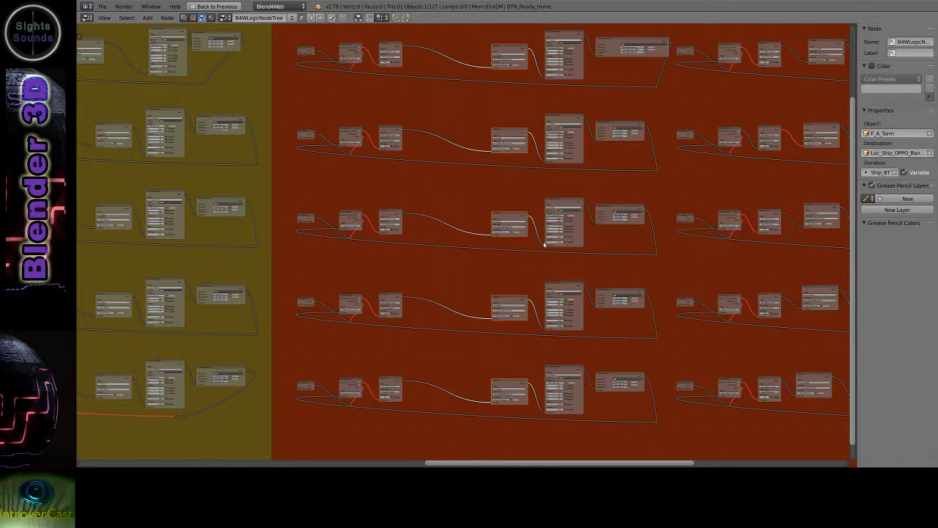
key(shift+d)
key(x)
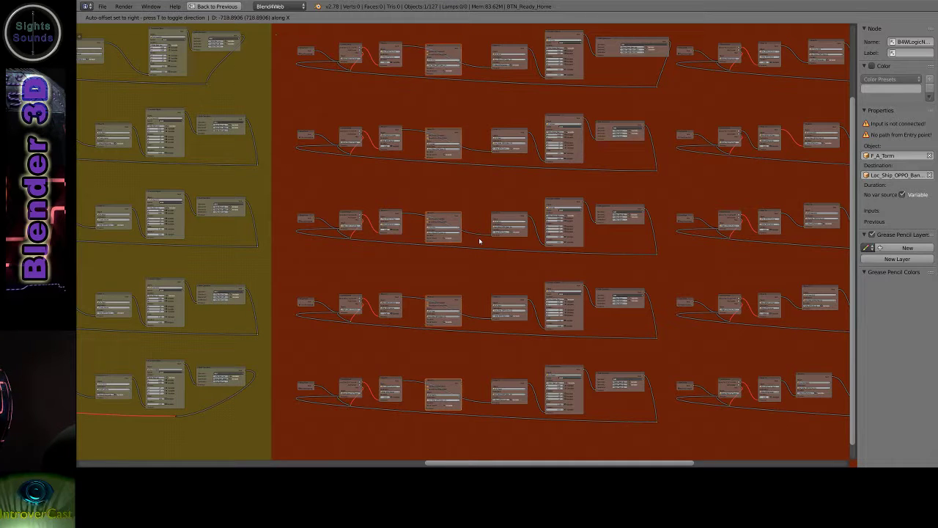
click(479, 240)
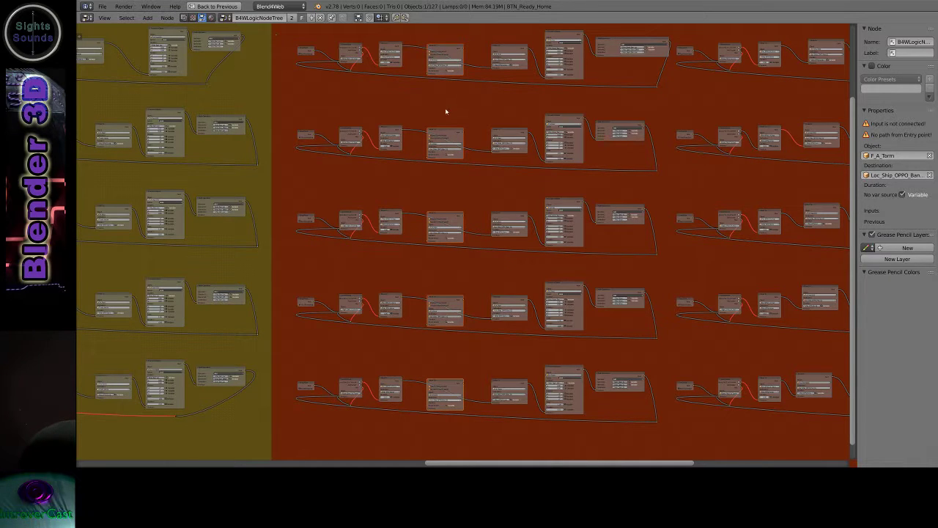
- Wire the copied Move To nodes into the first four rows' chains with F
click(446, 112)
click(444, 49)
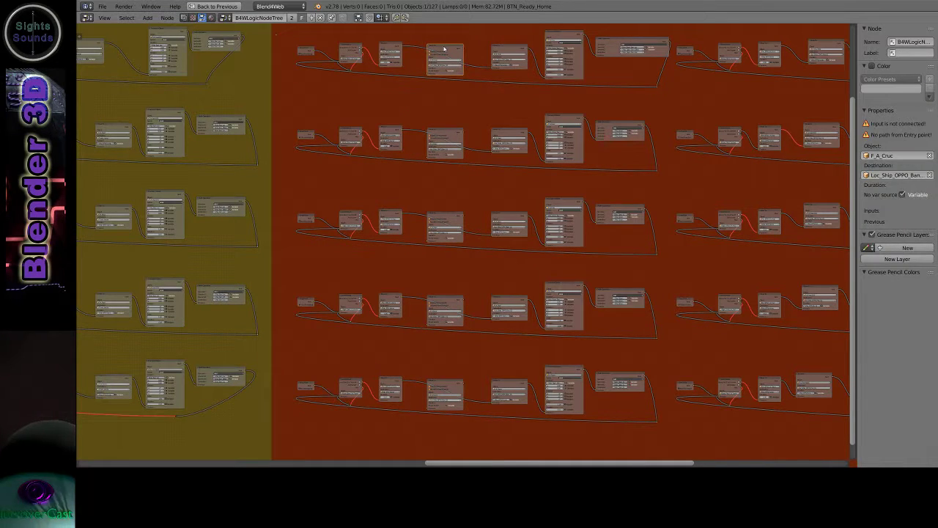
key(f)
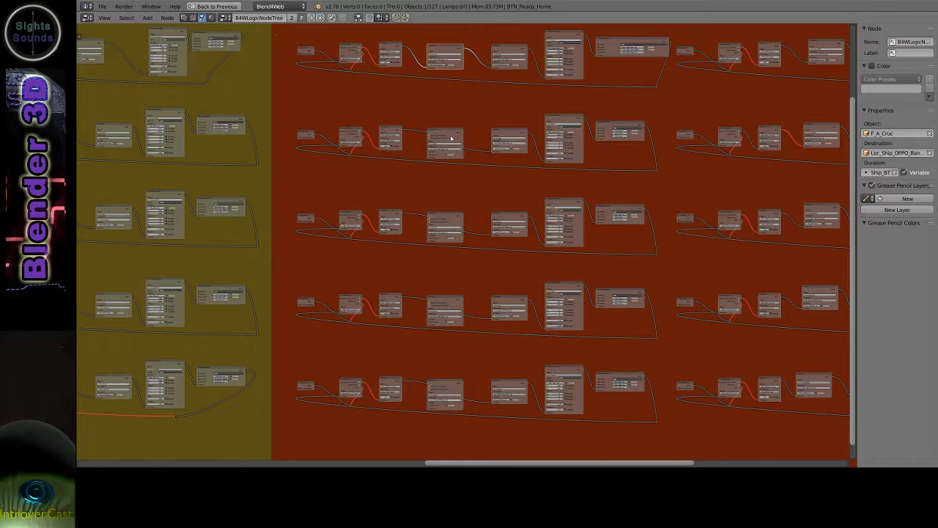
click(448, 130)
key(f)
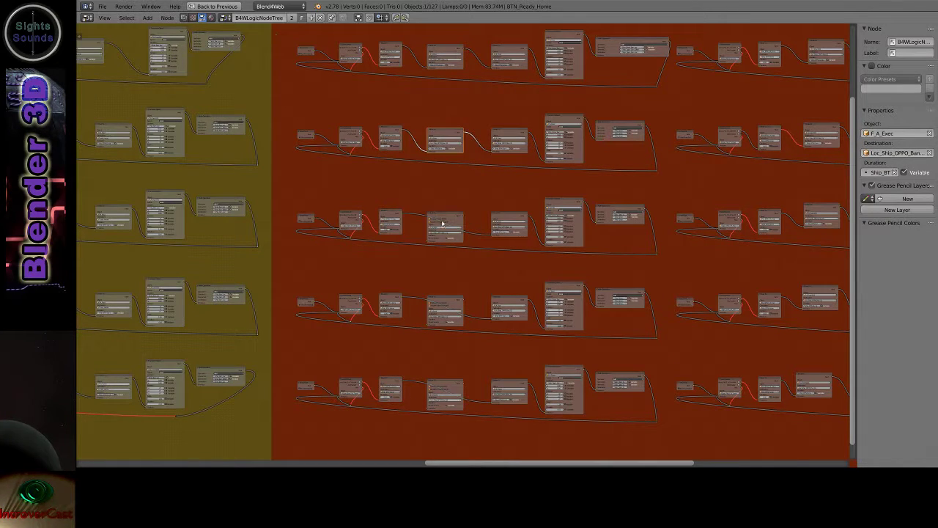
click(444, 219)
key(f)
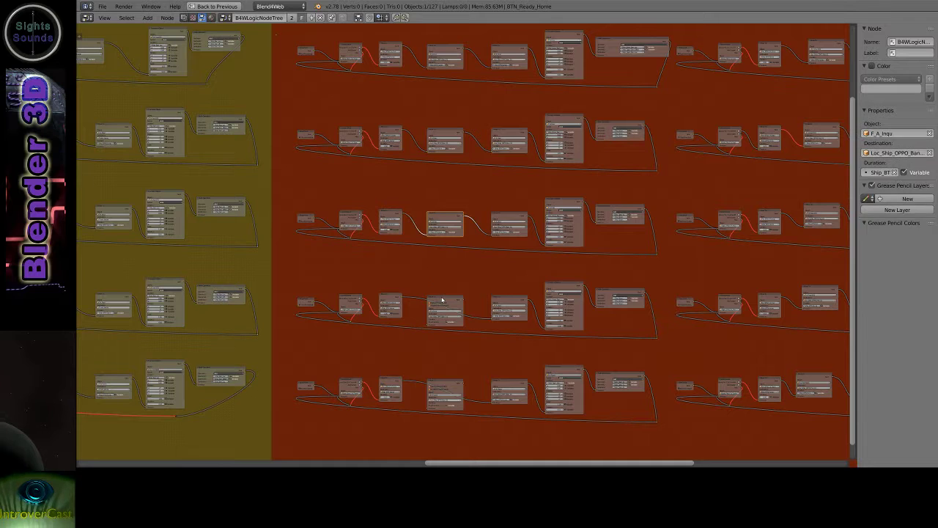
click(443, 300)
key(f)
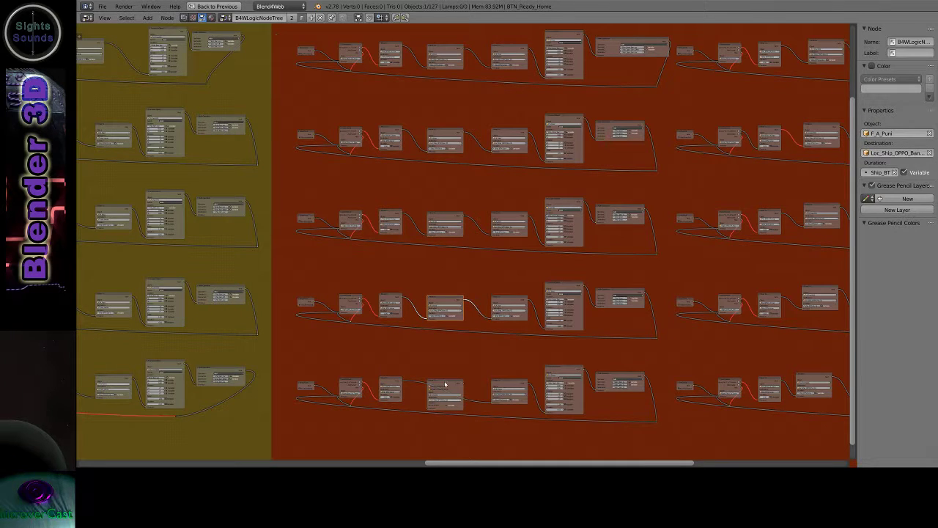
click(445, 384)
- Link the fifth-row copy into its chain and set the Cruc copy's destination to Trash_Home
key(f)
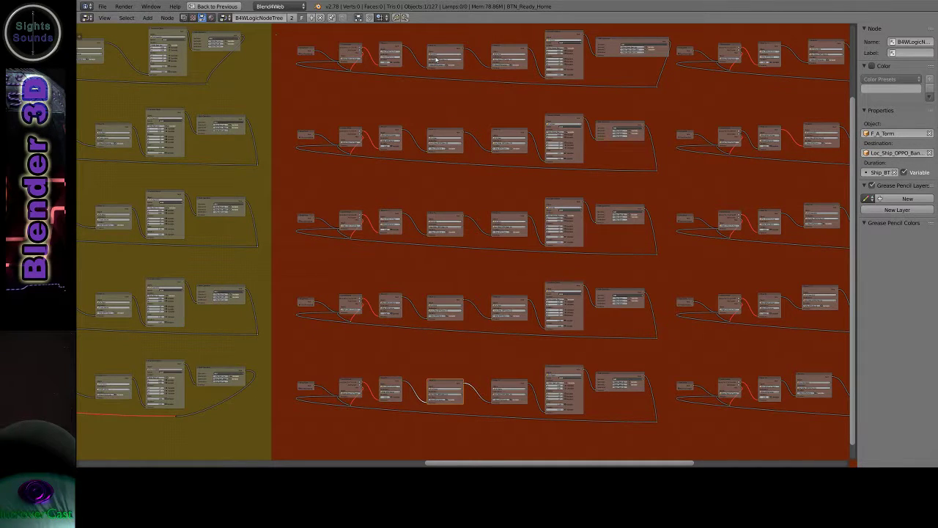
scroll(436, 60, up, 1)
scroll(439, 60, up, 1)
scroll(440, 61, up, 1)
scroll(443, 62, up, 1)
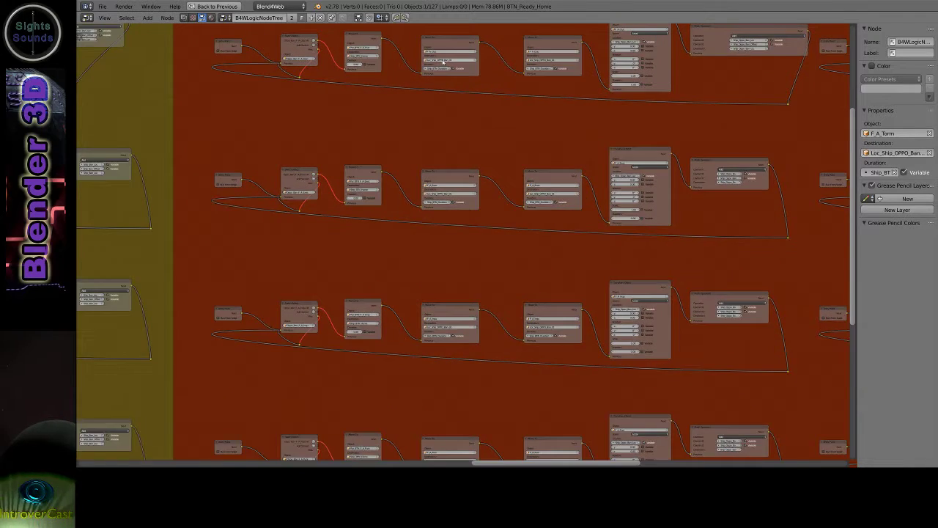
scroll(443, 62, up, 1)
scroll(442, 62, up, 1)
scroll(443, 62, up, 1)
scroll(442, 62, up, 1)
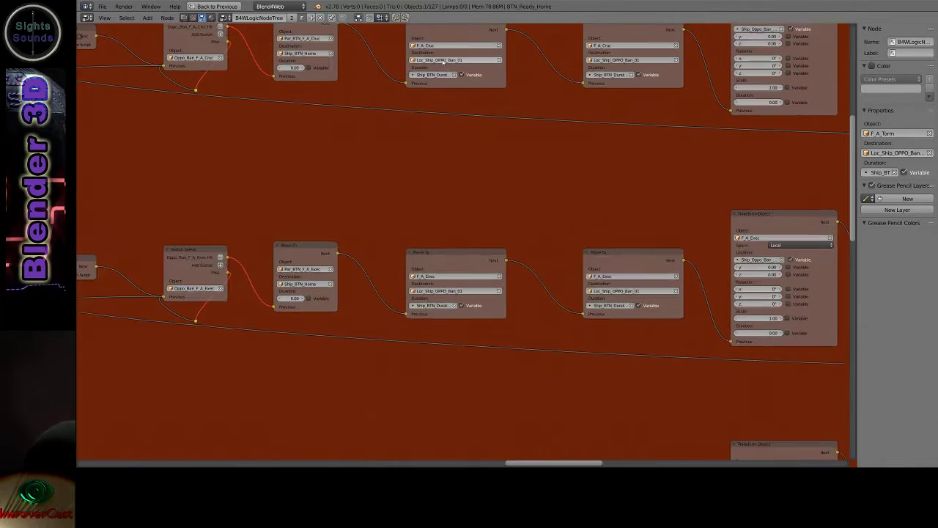
scroll(442, 63, up, 1)
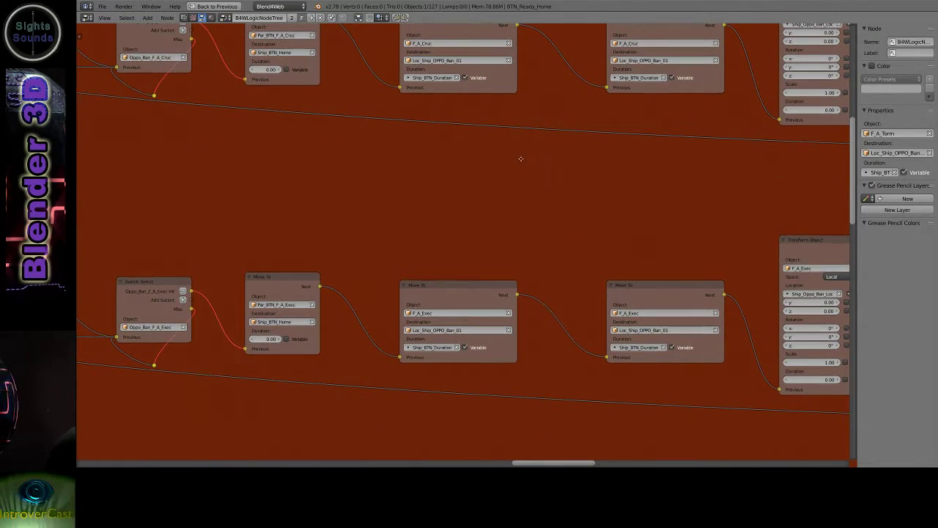
middle_drag(520, 157, 470, 186)
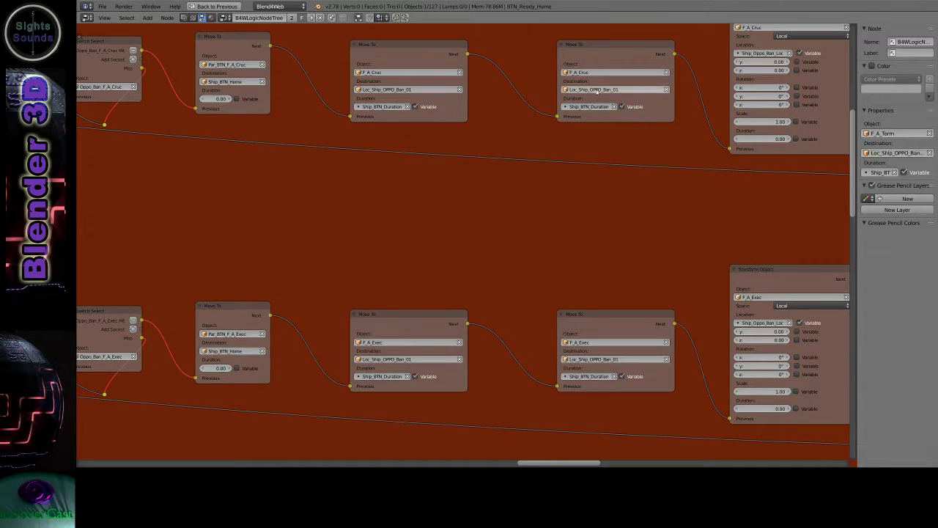
key(ctrl+v)
key(ctrl+v)
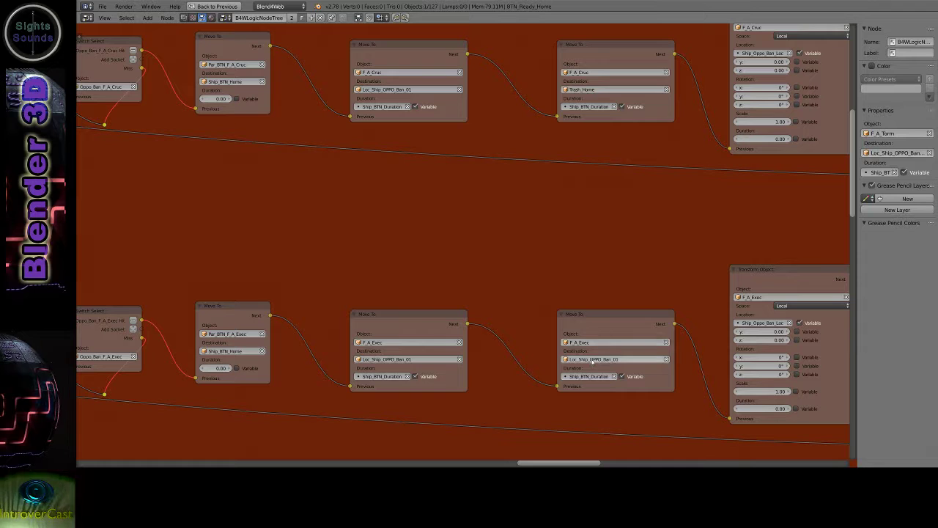
shift+scroll(567, 249, down, 8)
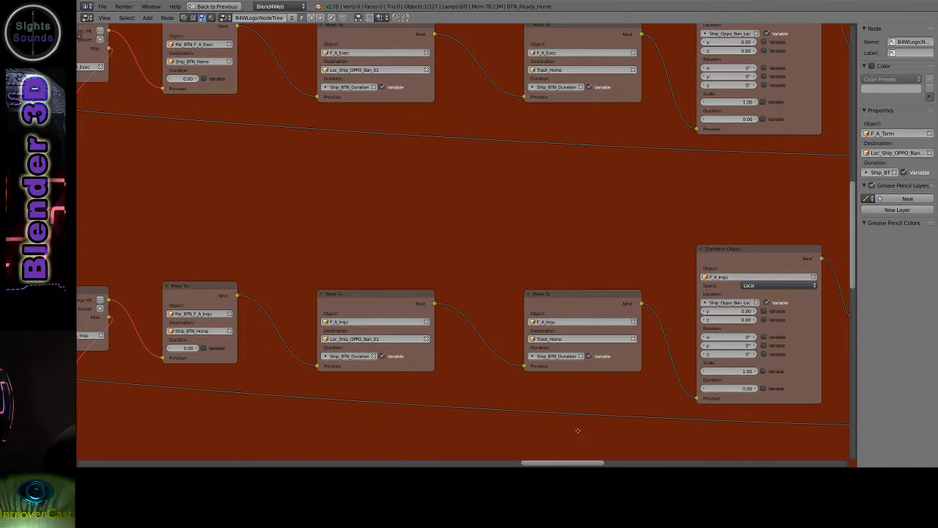
shift+scroll(590, 125, down, 8)
shift+scroll(595, 84, down, 2)
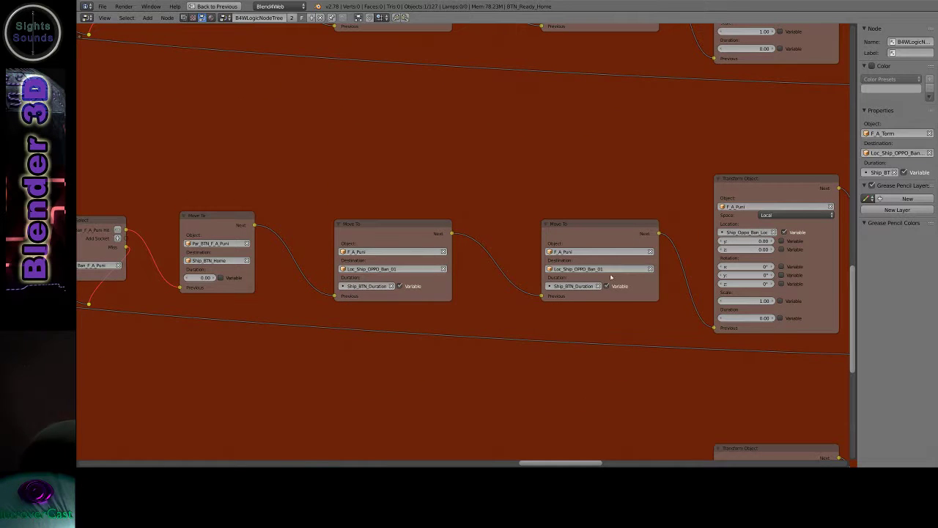
shift+scroll(598, 219, down, 8)
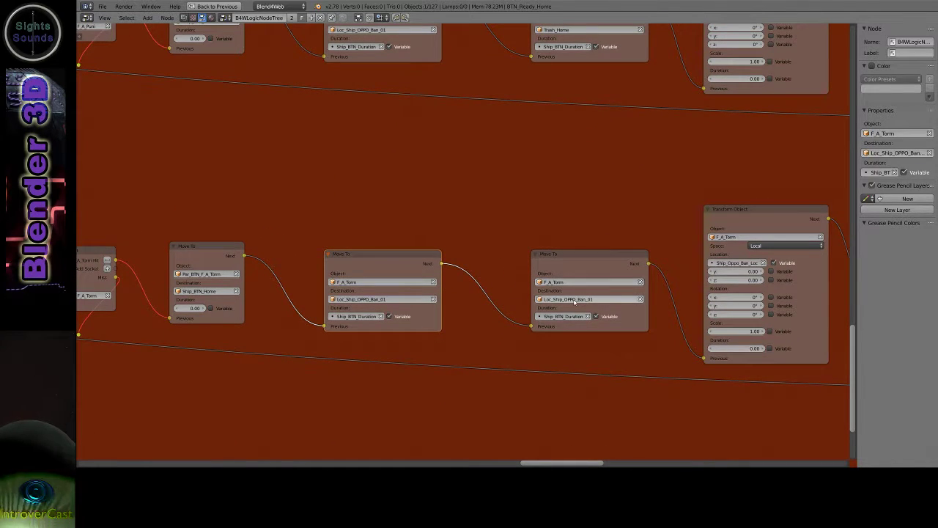
ctrl+scroll(575, 299, down, 2)
- Retarget the Torm and Puni rows' middle Move To nodes to F_A_Torm.001 and F_A_Puni.001
click(392, 282)
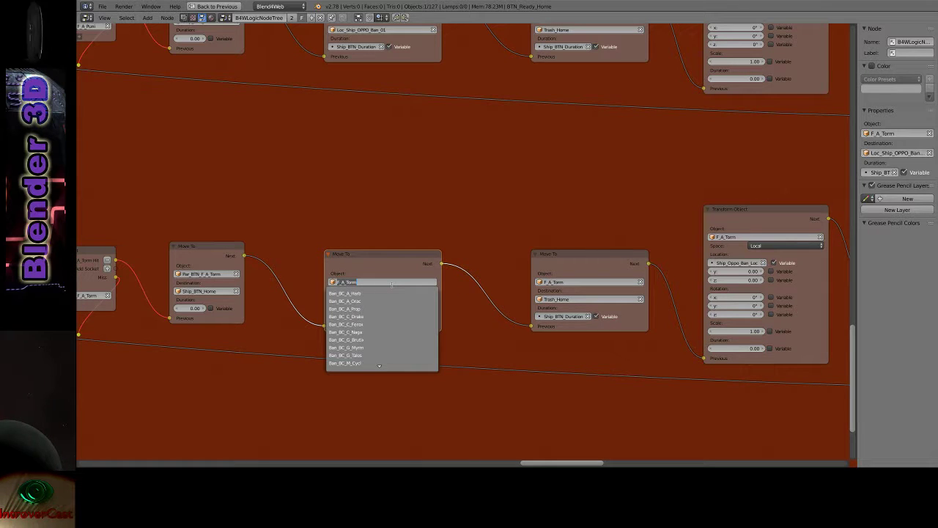
text(.001)
key(Return)
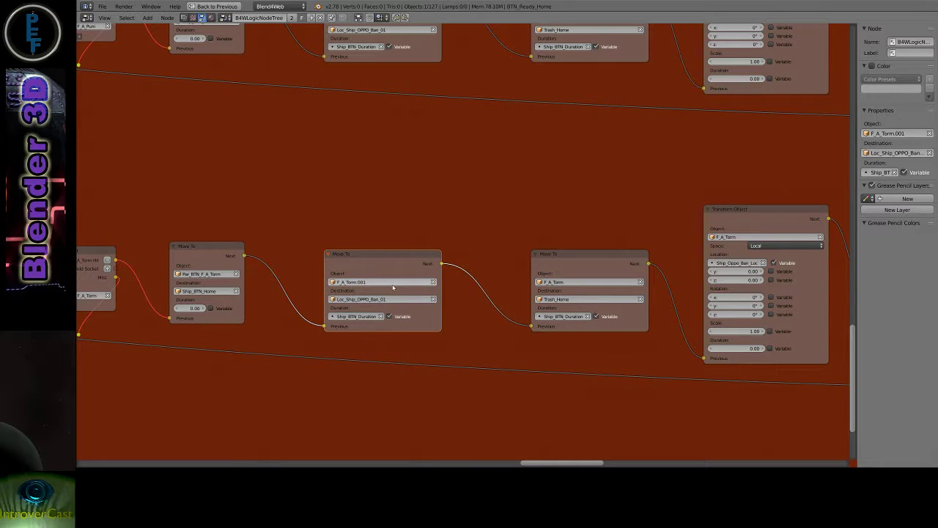
shift+scroll(410, 278, up, 3)
shift+scroll(420, 271, up, 4)
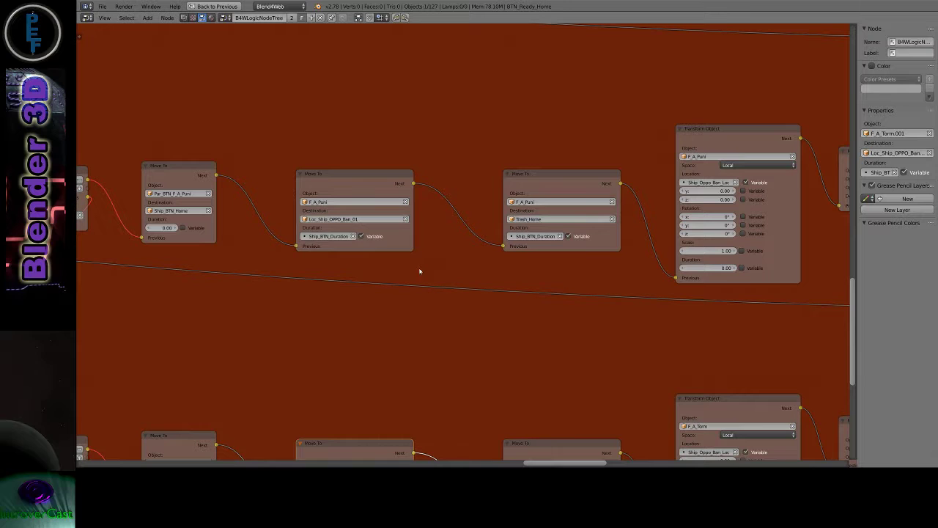
click(359, 202)
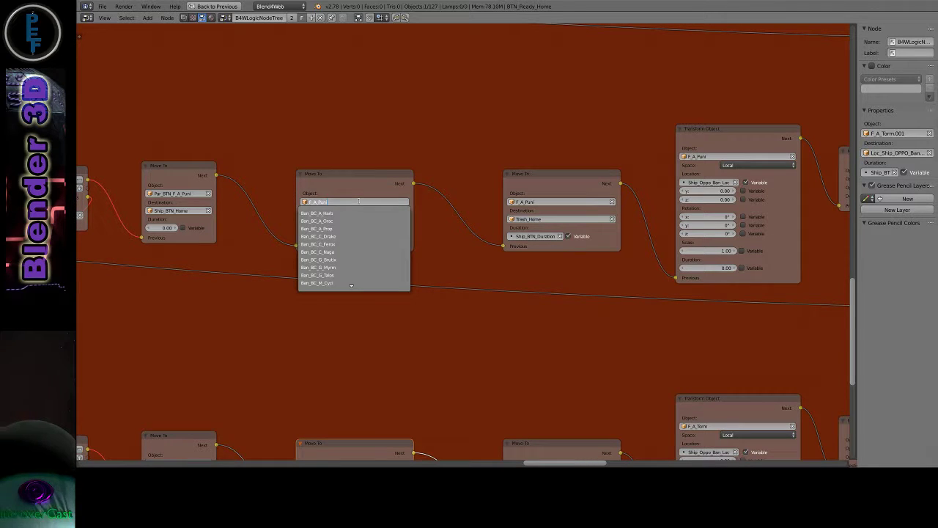
text(.001)
key(Return)
- Retarget the Inquisitor and Executioner middle Move To nodes to F_A_Inqu.001 and F_A_Exec.001
shift+scroll(442, 308, down, 5)
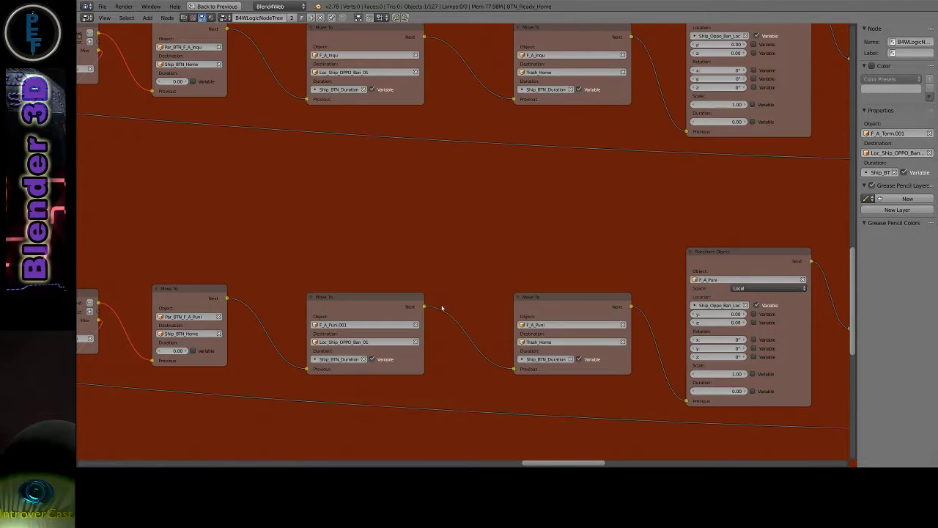
shift+scroll(442, 308, up, 3)
click(378, 151)
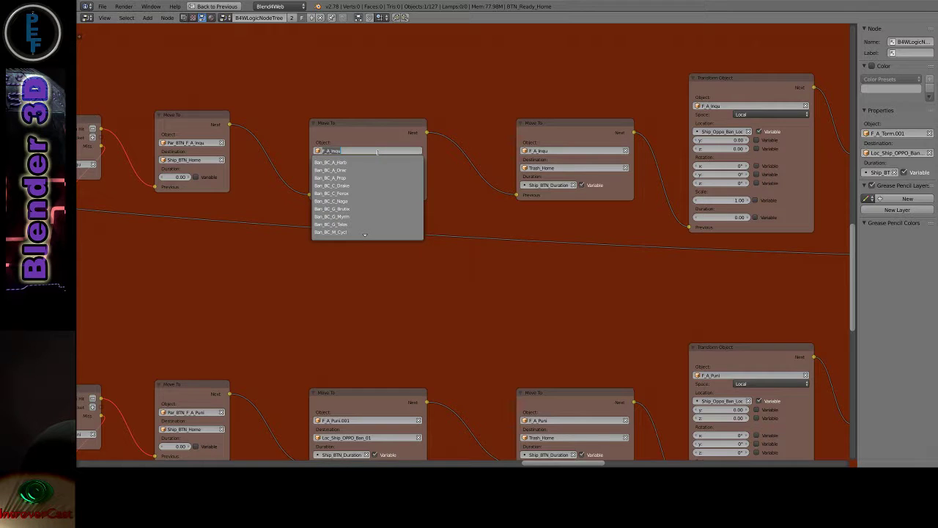
text(.001)
key(Return)
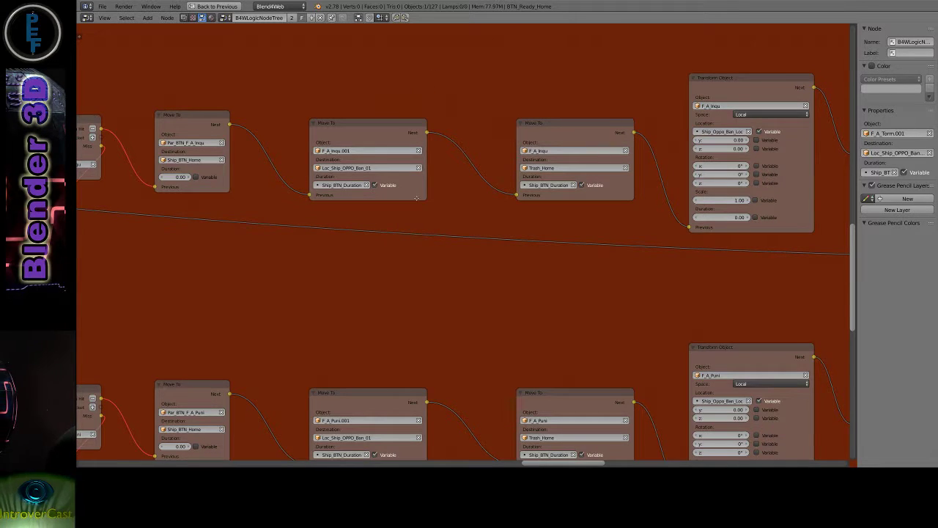
shift+scroll(417, 325, down, 5)
shift+scroll(417, 325, up, 4)
click(375, 133)
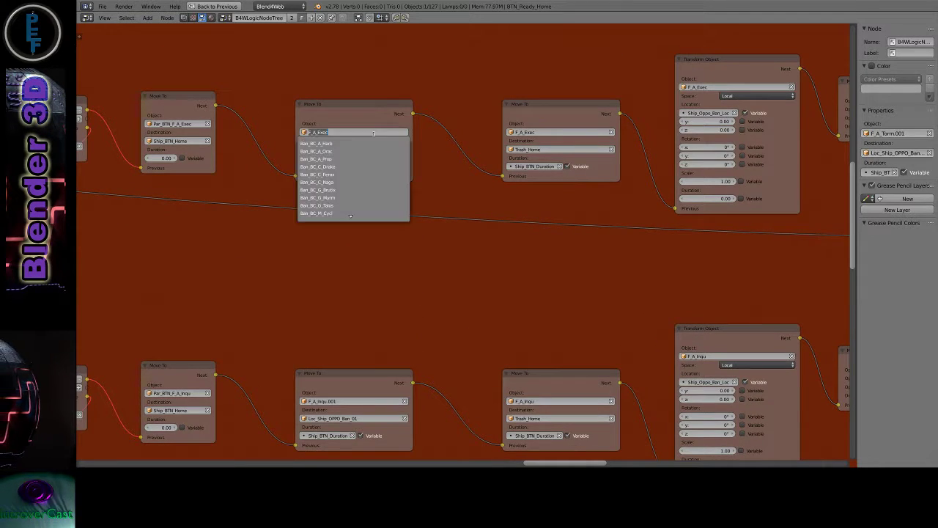
text(.001)
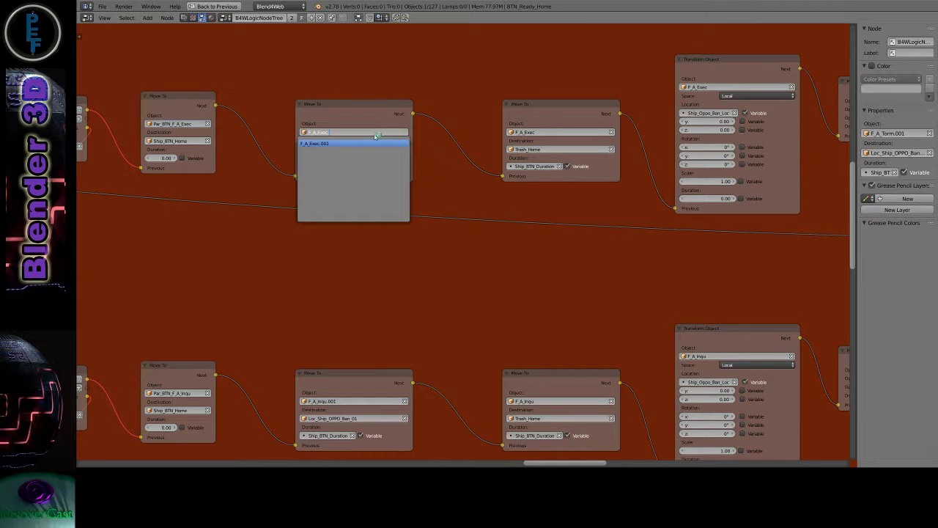
key(Return)
- Retarget the Crucifier row's middle Move To node to F_A_Cruc.001
shift+scroll(406, 313, up, 4)
shift+scroll(406, 312, up, 4)
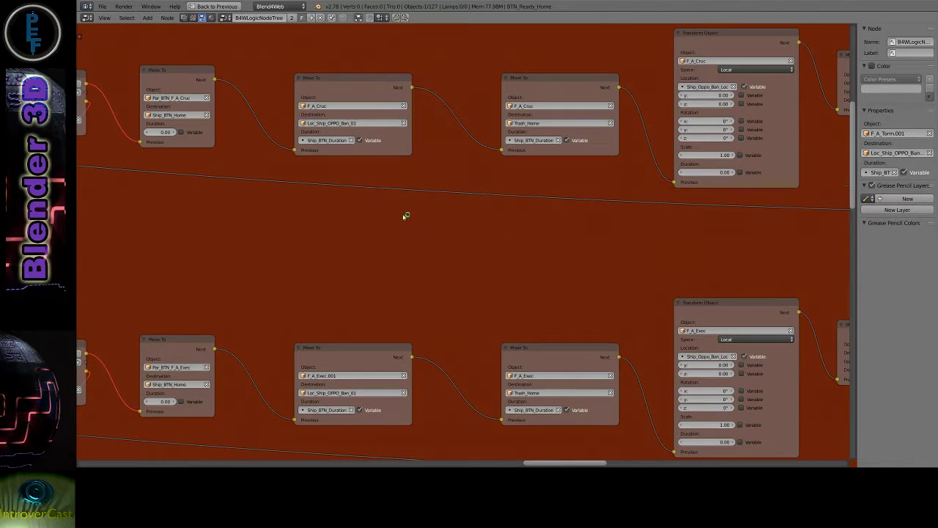
click(371, 107)
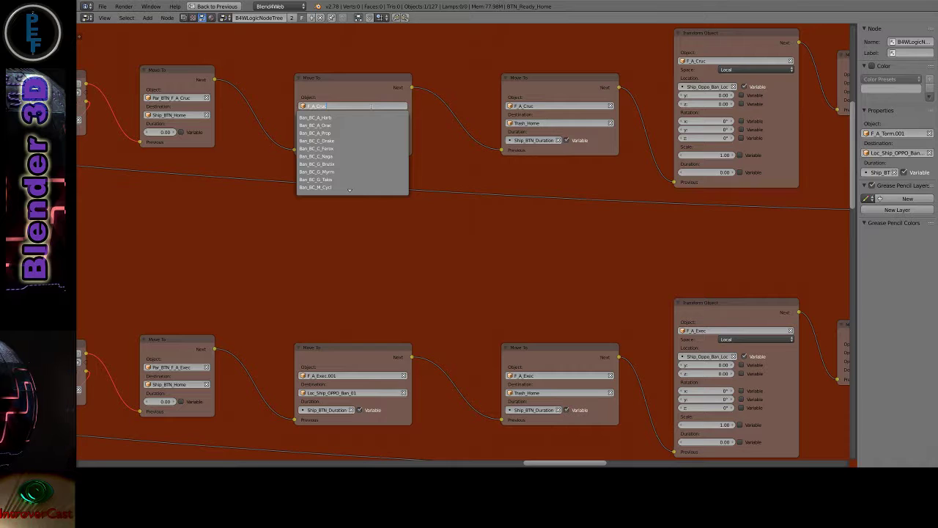
text(.001)
key(Return)
- Select the Frigate Buttons frame and save the blend file, confirming Save Over
middle_drag(409, 55, 400, 306)
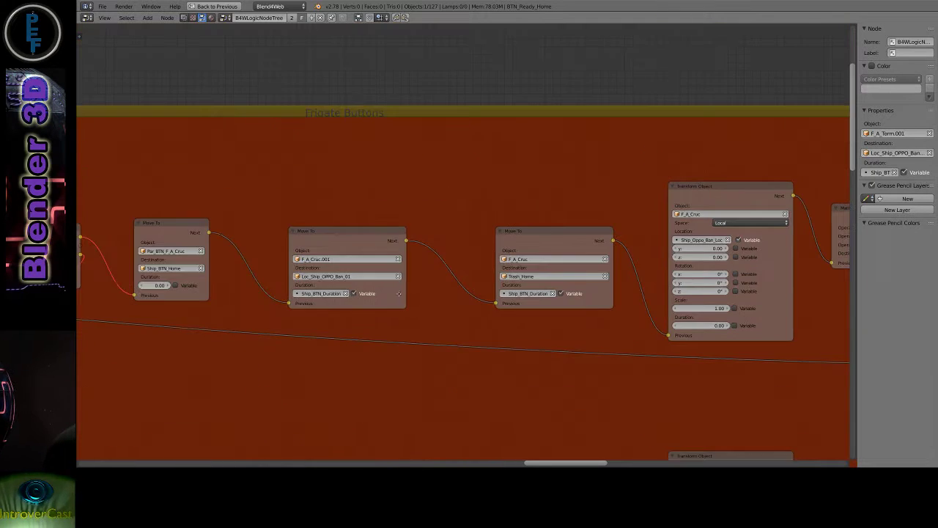
scroll(399, 306, down, 2)
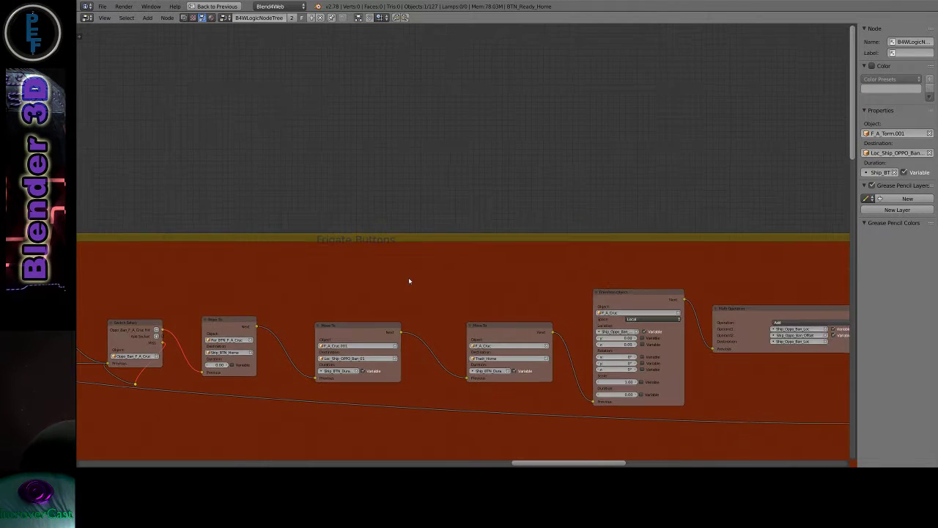
click(408, 277)
scroll(408, 277, down, 6)
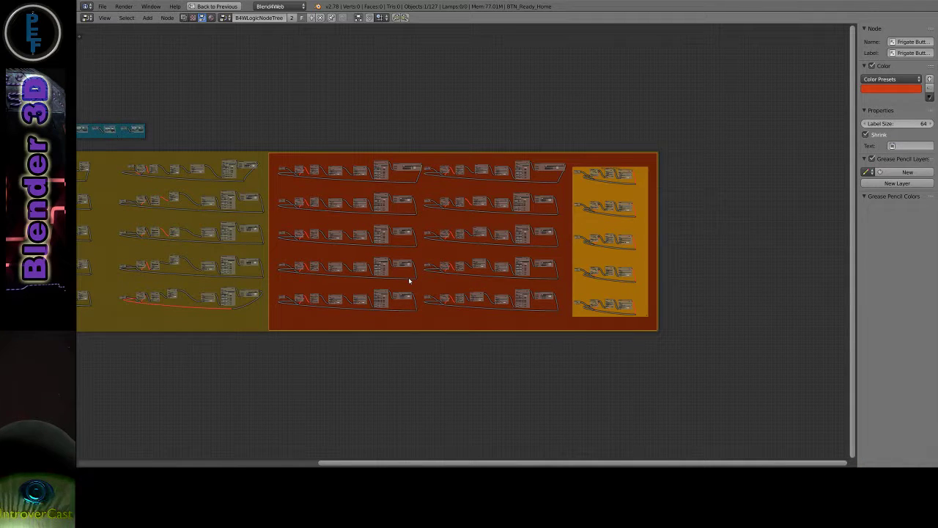
key(ctrl+s)
click(409, 280)
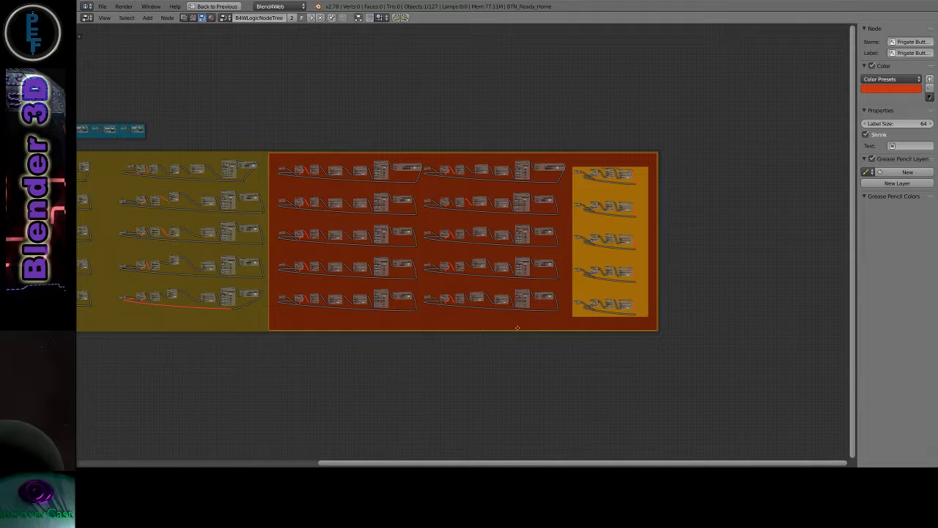
- Restore the normal editor layout and launch Fast Preview in the browser viewer
ctrl+scroll(624, 327, up, 3)
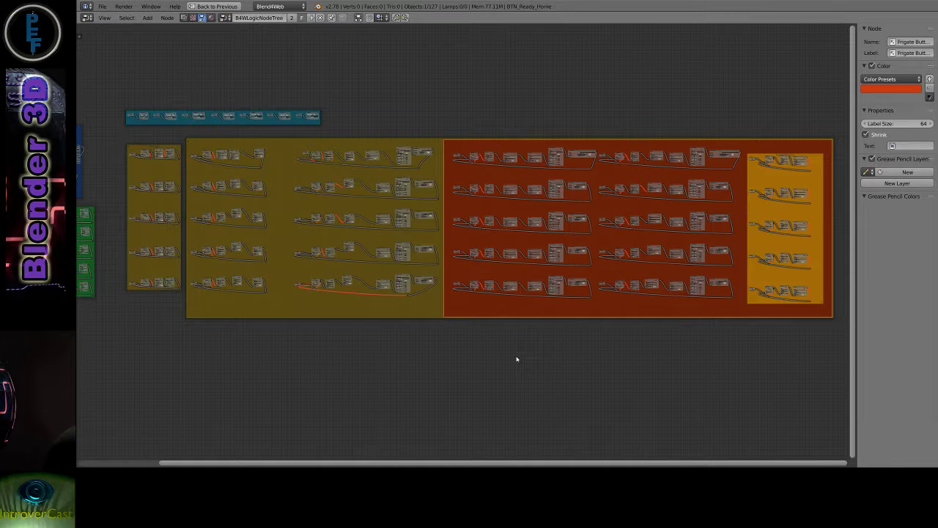
key(ctrl+Up)
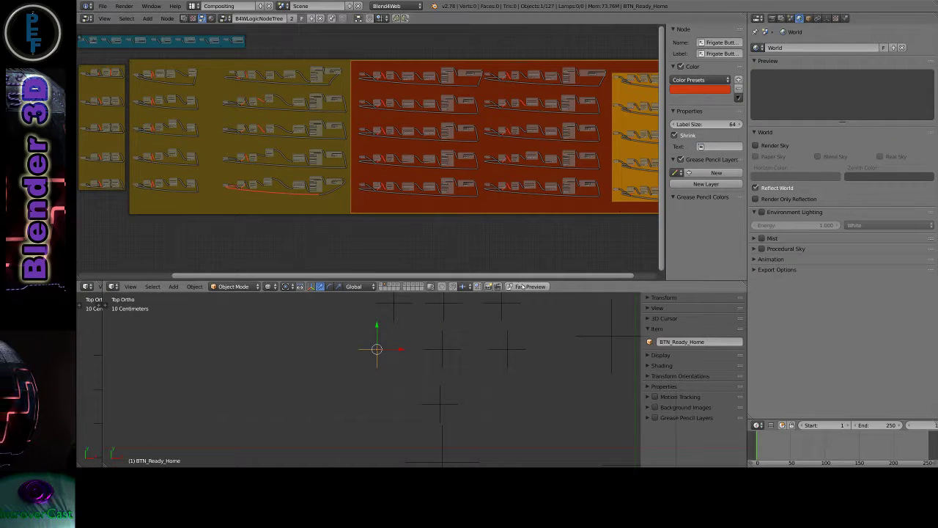
click(522, 285)
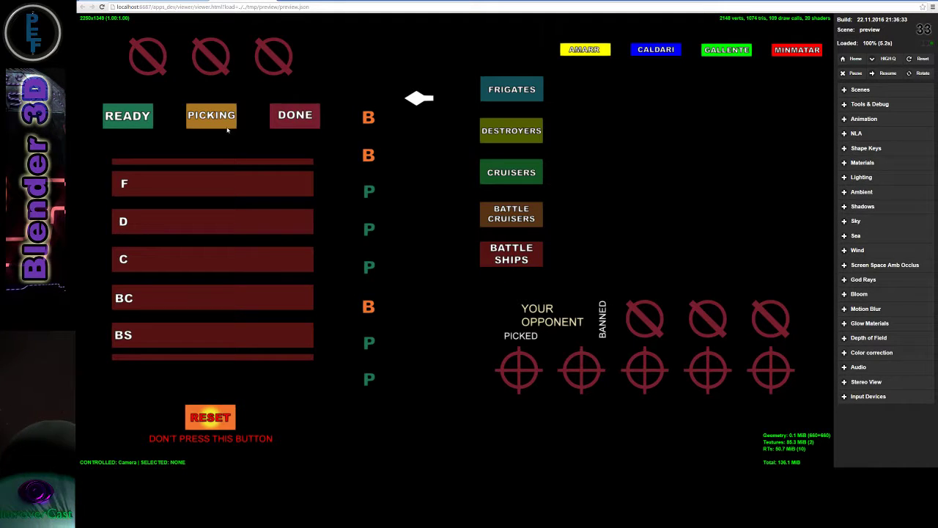
- Set the draft to PICKING, list the frigates and deploy Crucifier to the F slot
click(108, 117)
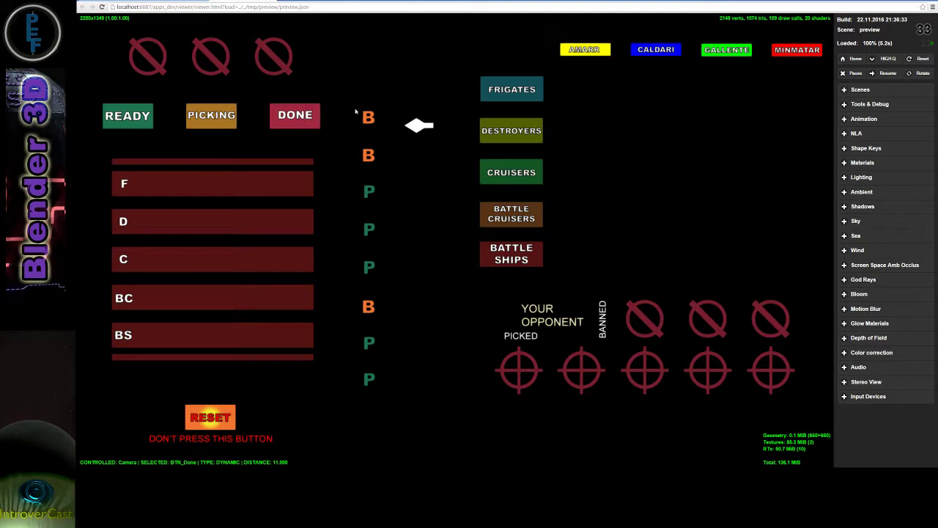
click(223, 117)
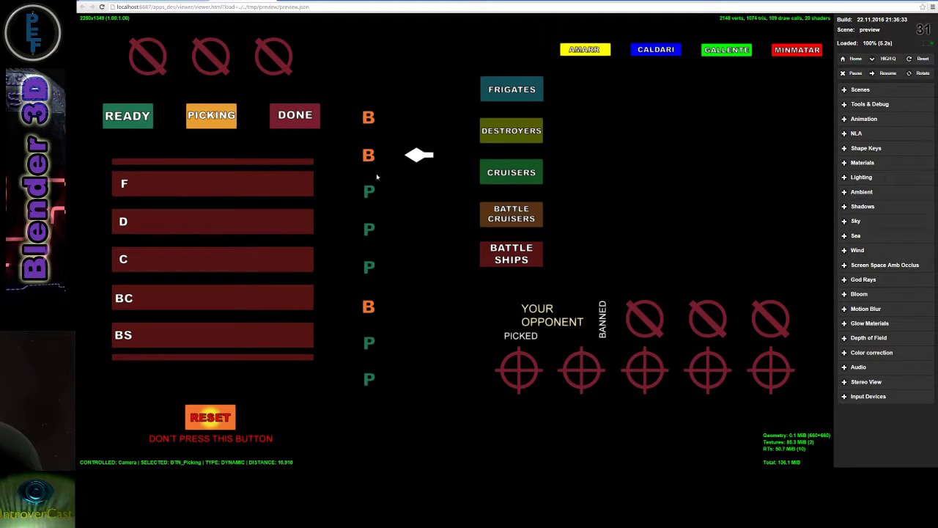
click(509, 95)
click(590, 91)
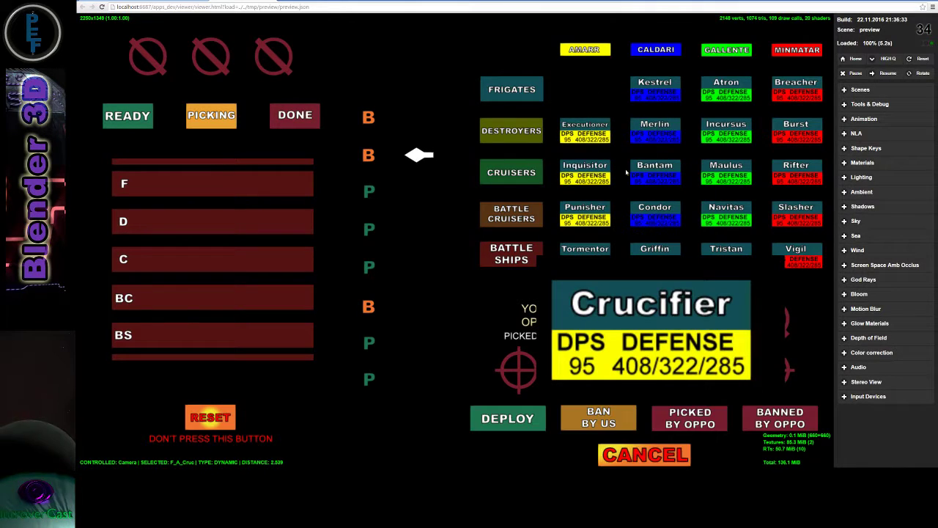
click(519, 418)
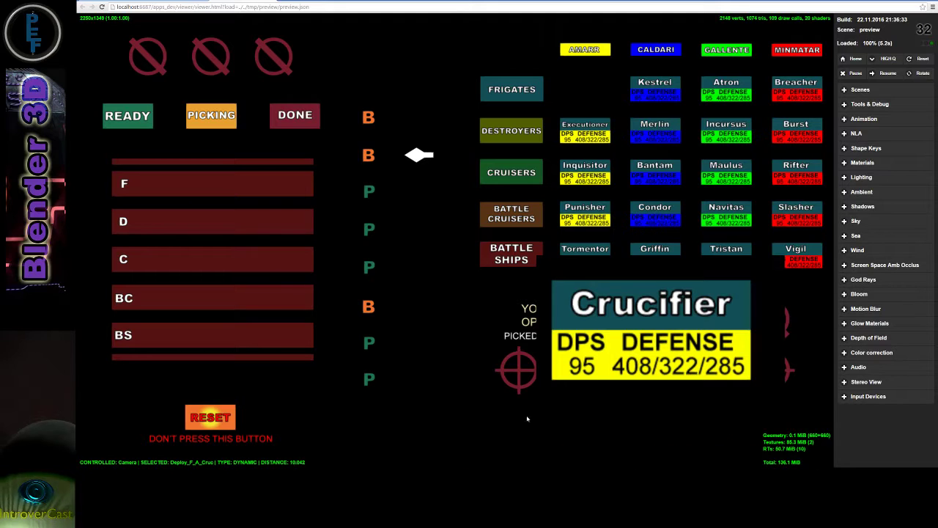
- Ban Executioner for us, mark Inquisitor picked by opponent and Punisher banned by opponent
click(585, 143)
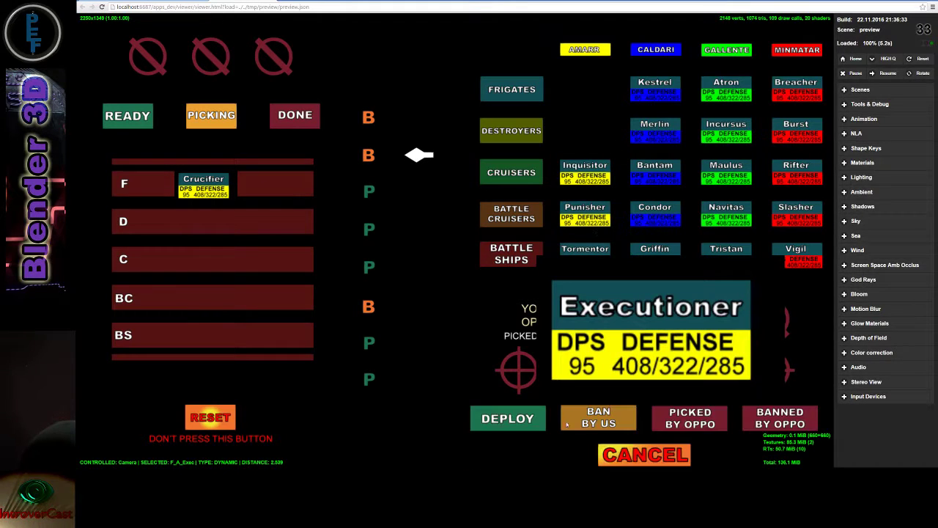
click(590, 422)
click(575, 174)
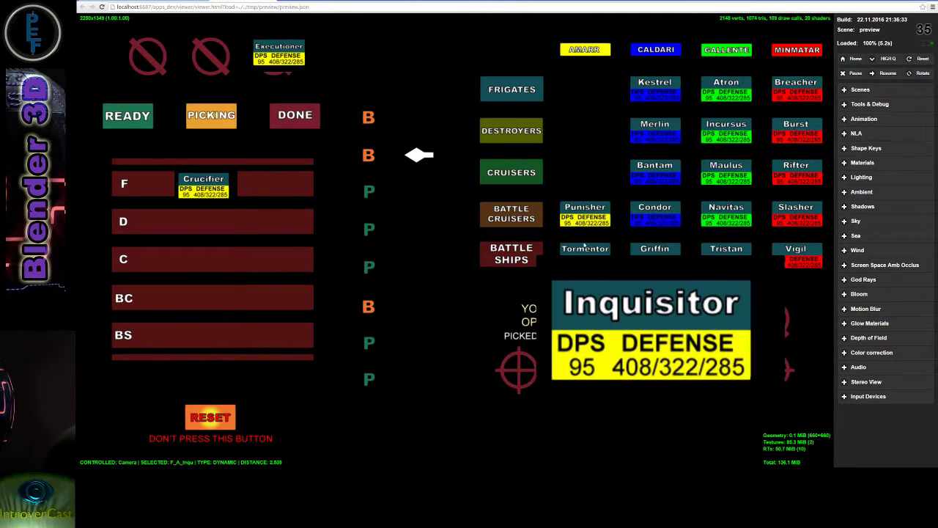
click(675, 417)
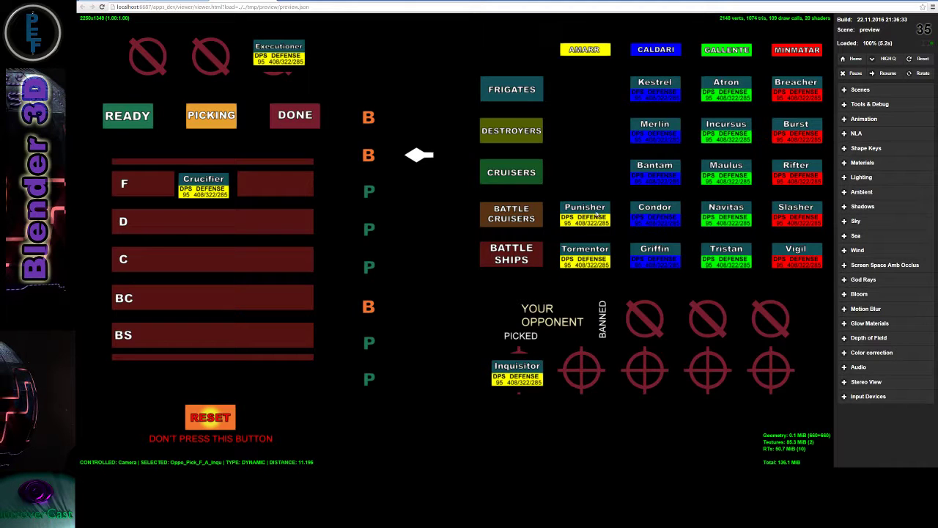
click(598, 214)
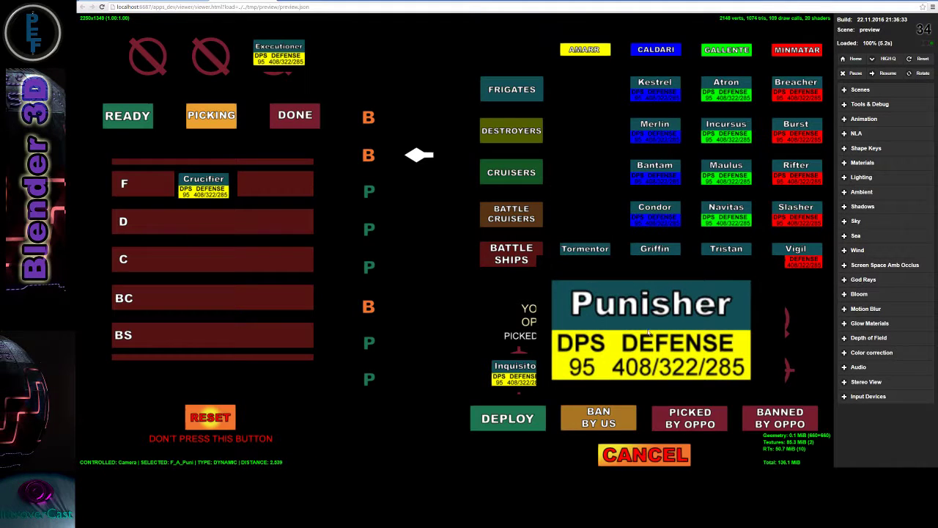
click(769, 417)
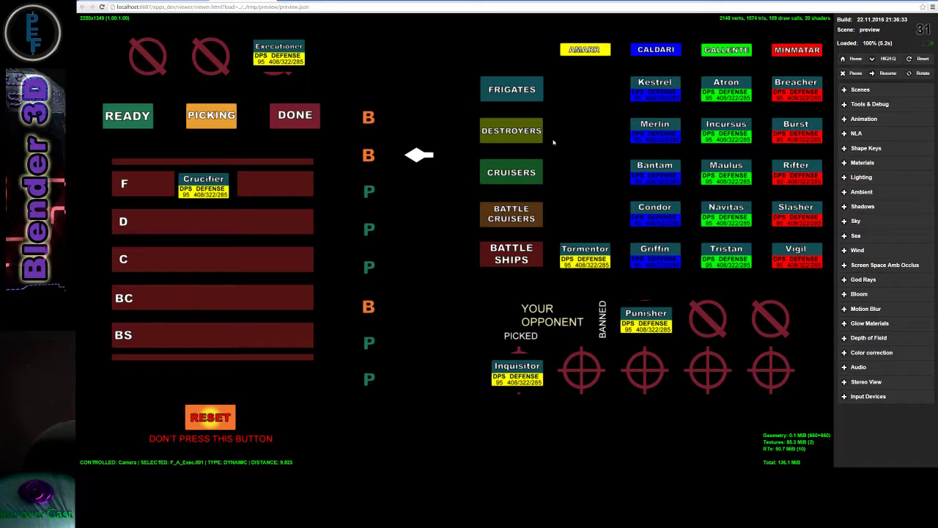
- Cycle through the Destroyers, Frigates, Cruisers, Battlecruisers and Battleships ship lists
click(513, 130)
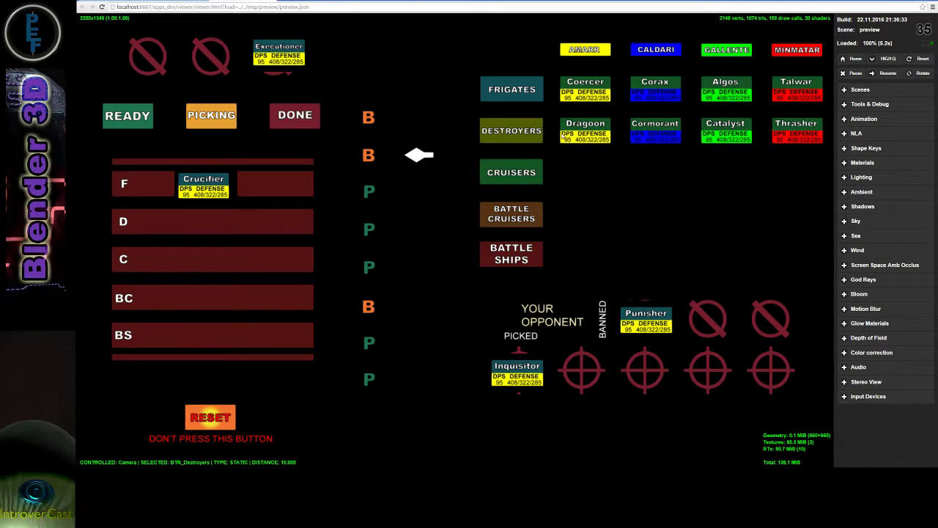
click(522, 96)
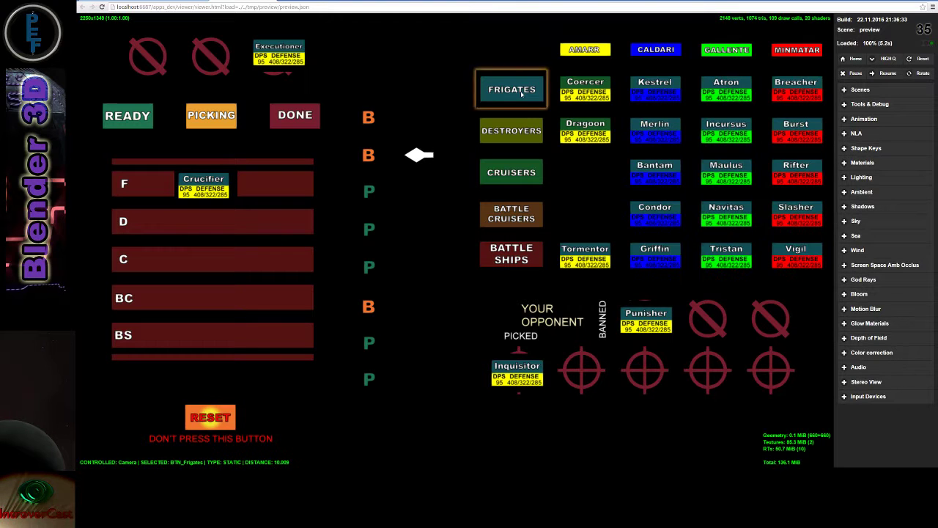
click(511, 172)
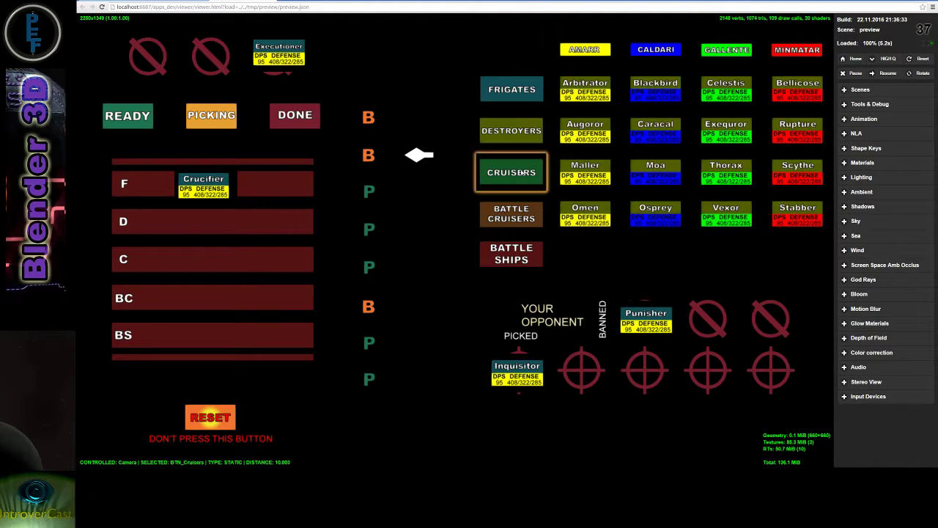
click(512, 214)
click(521, 249)
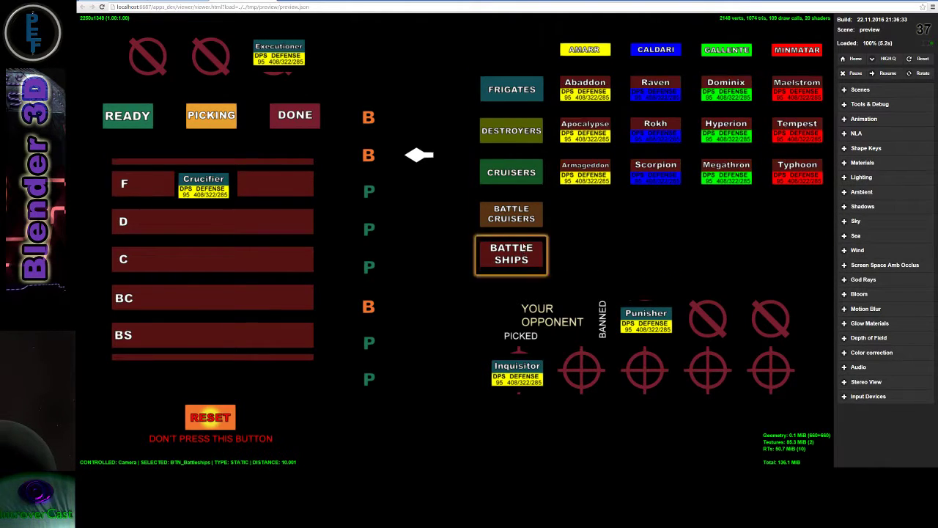
click(520, 94)
click(527, 259)
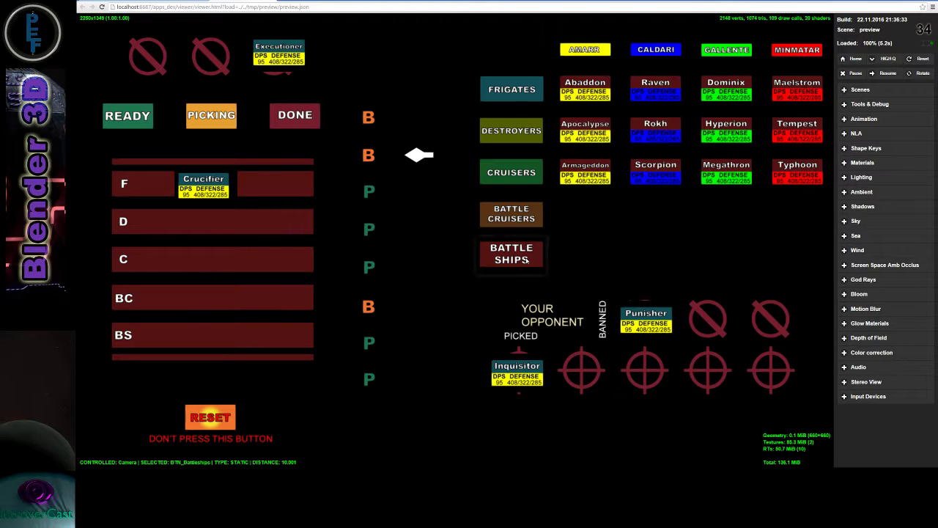
click(515, 218)
click(516, 257)
click(511, 219)
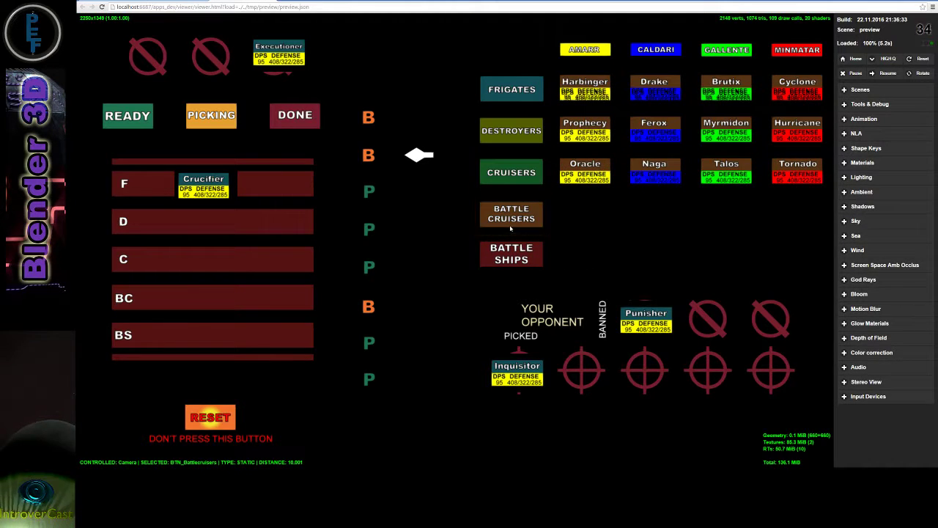
click(513, 254)
click(511, 219)
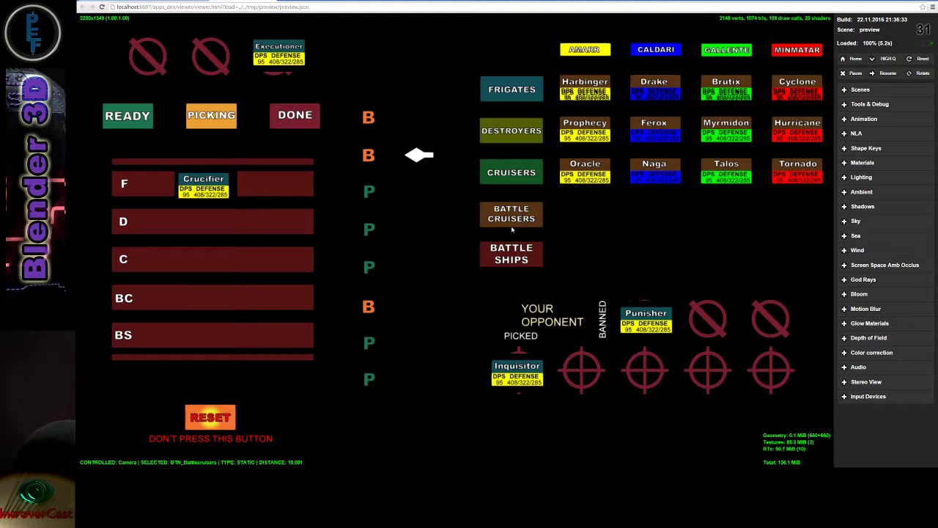
- Switch between the Frigates, Destroyers and Cruisers lists, ending on Cruisers
click(514, 101)
click(513, 132)
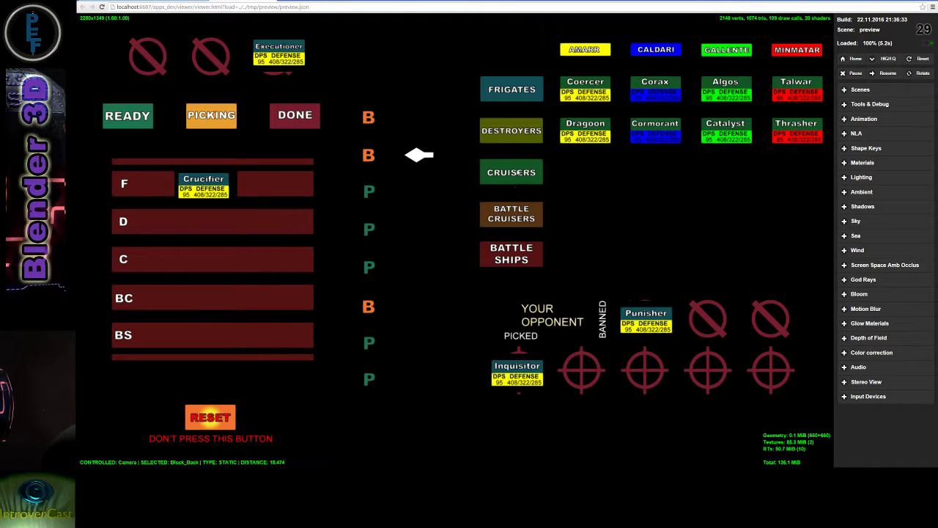
click(512, 168)
click(511, 132)
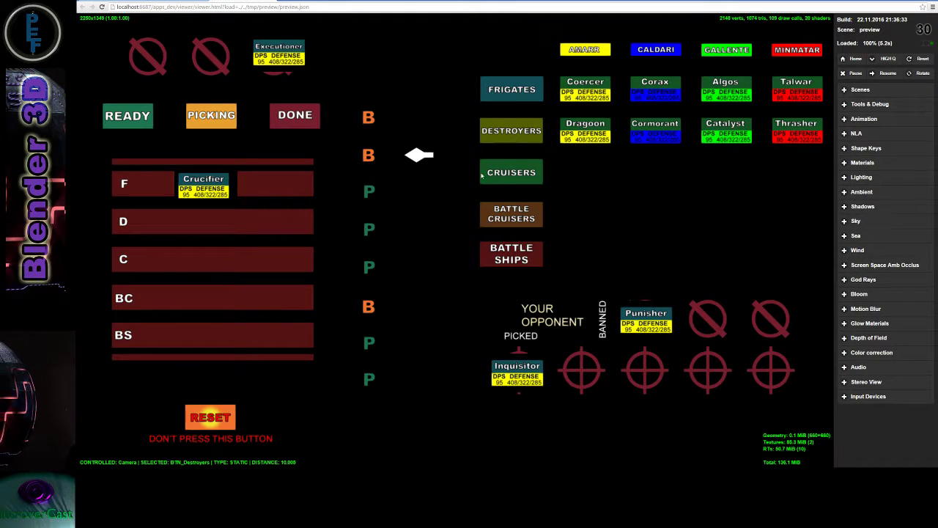
click(501, 171)
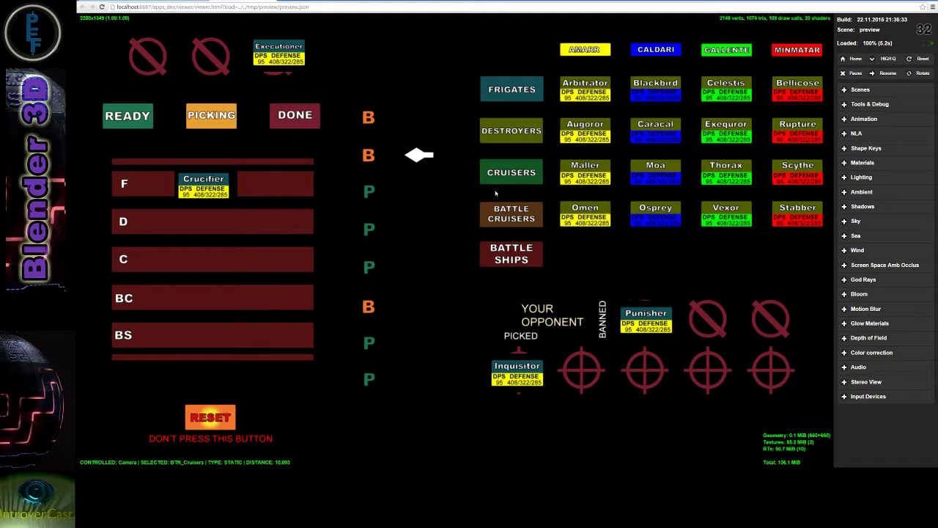
click(529, 132)
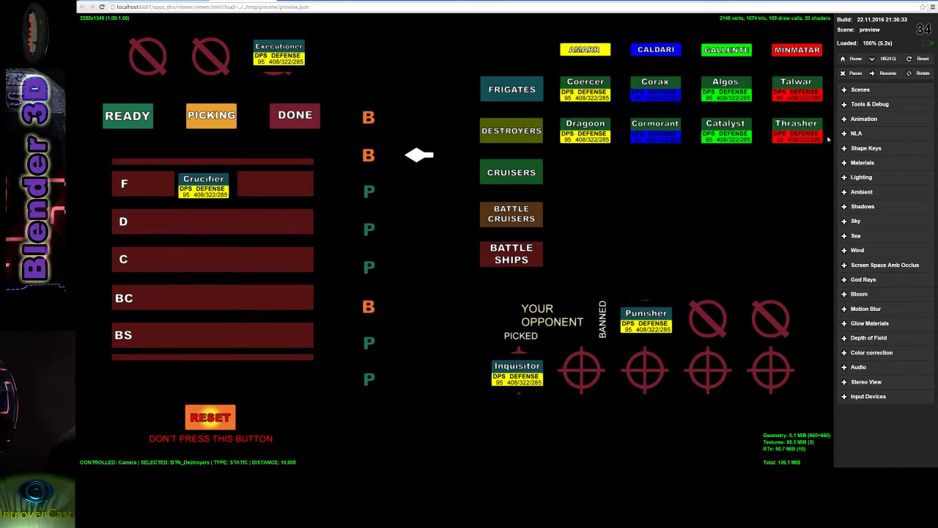
click(513, 171)
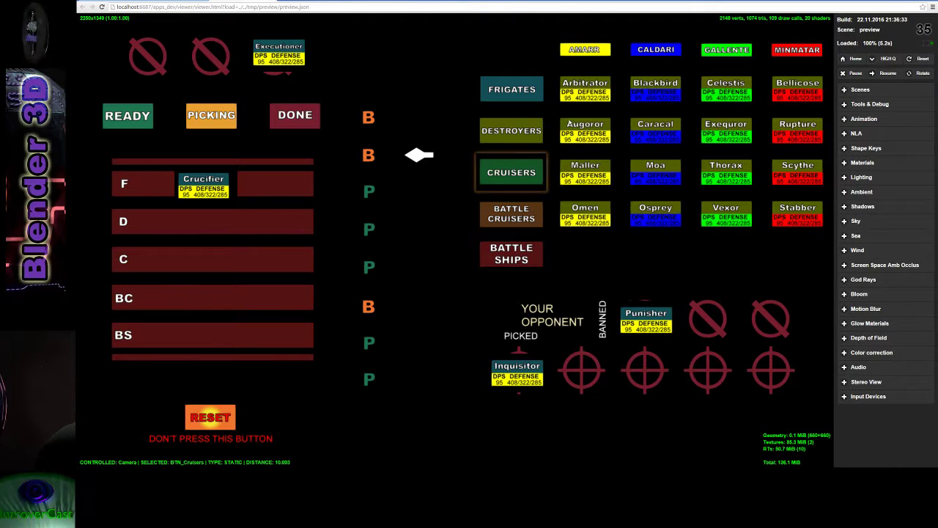
- List the frigates, test clicking placed ship cards, then ban Tormentor with BAN BY US
click(499, 95)
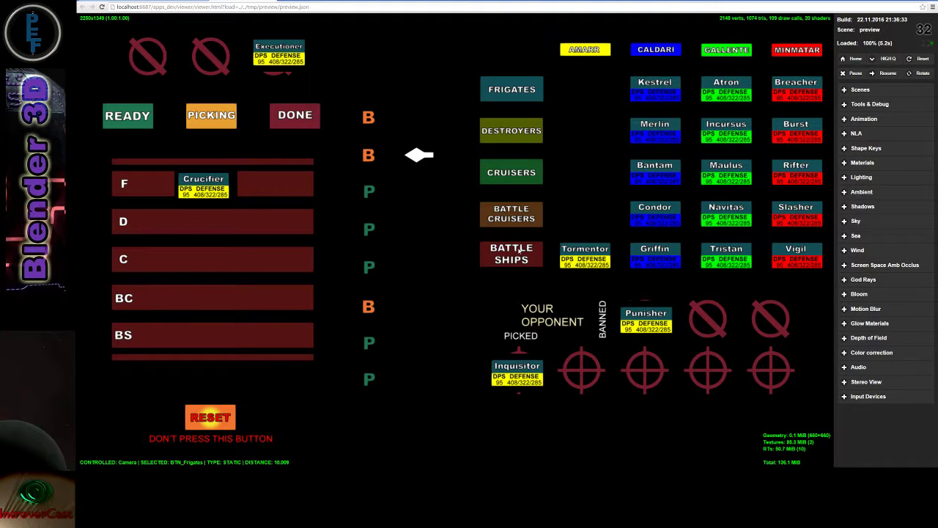
click(651, 320)
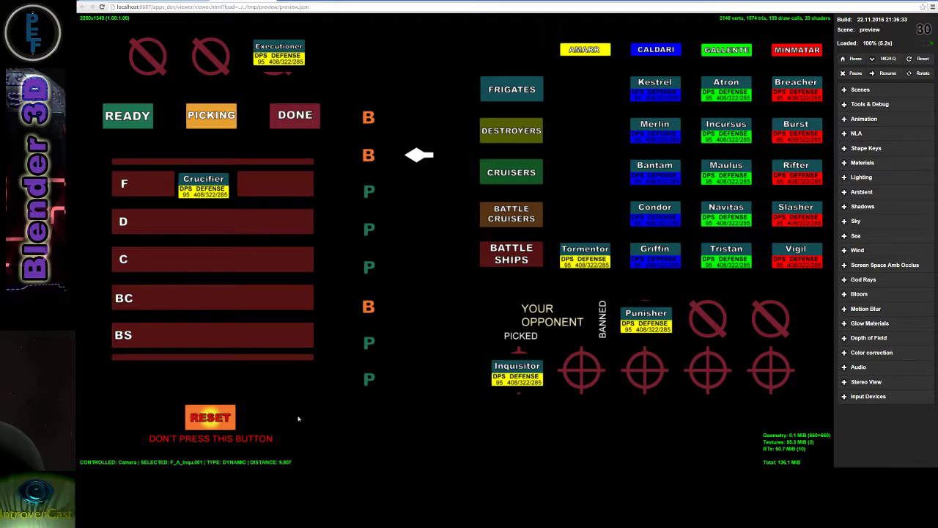
click(213, 187)
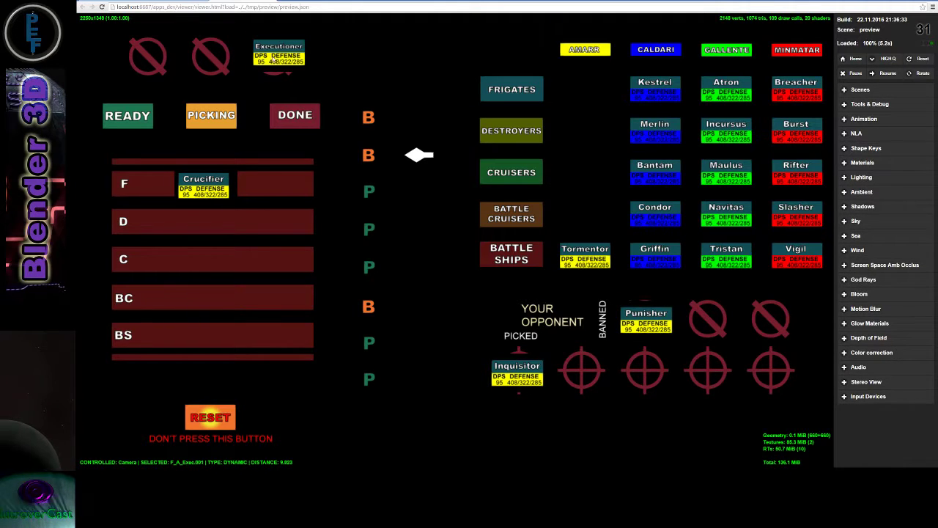
click(599, 258)
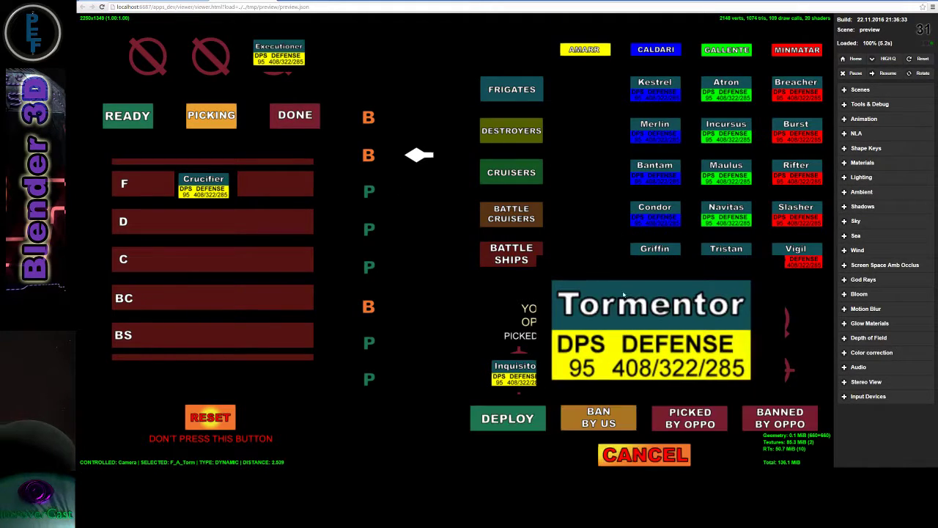
click(599, 422)
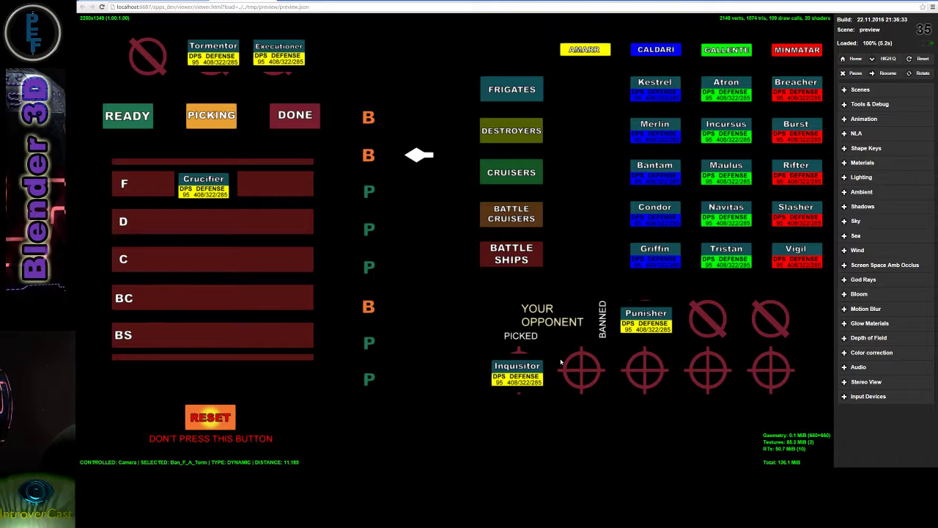
- Reload the viewer with F5 and ban Crucifier, Executioner and Inquisitor for our side
key(F5)
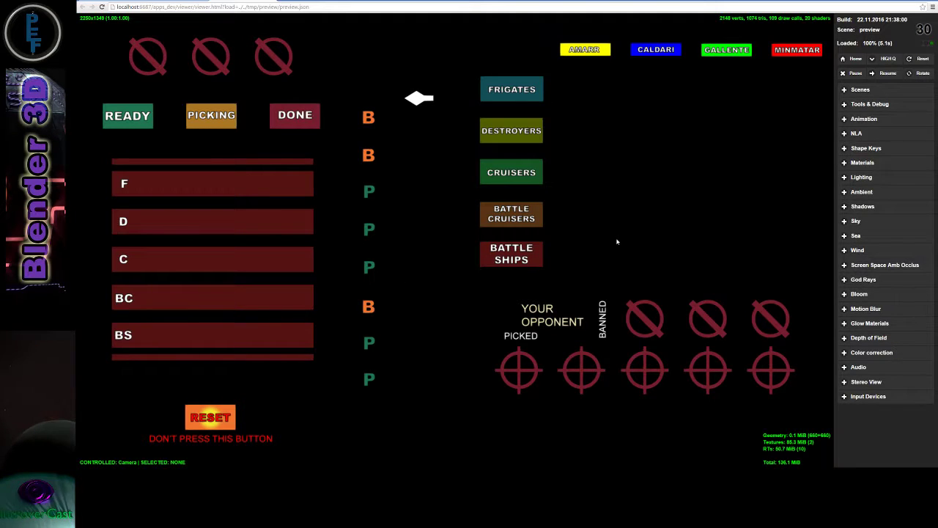
click(514, 97)
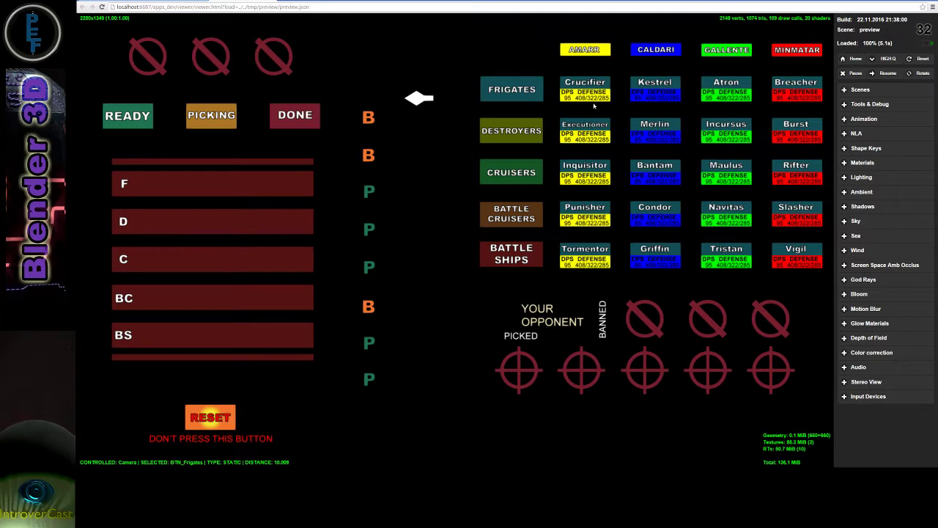
click(588, 94)
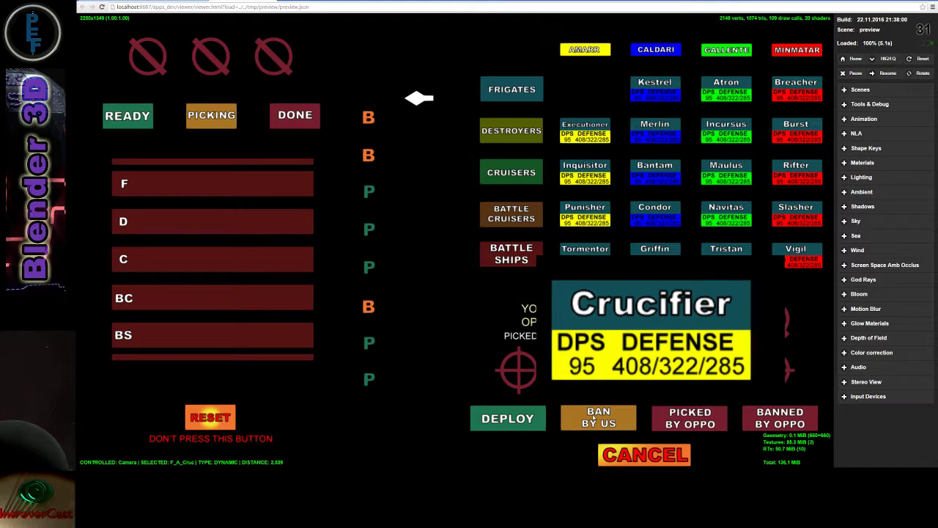
click(595, 418)
click(585, 130)
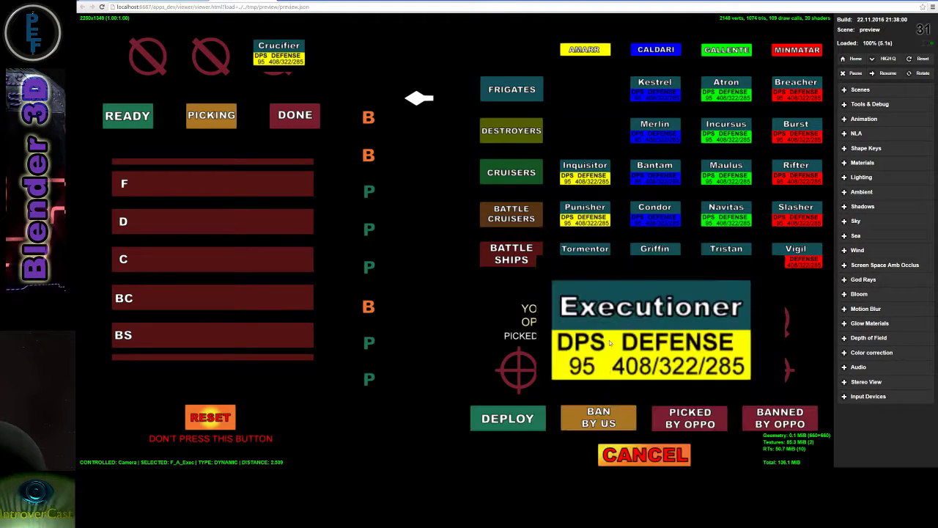
click(609, 414)
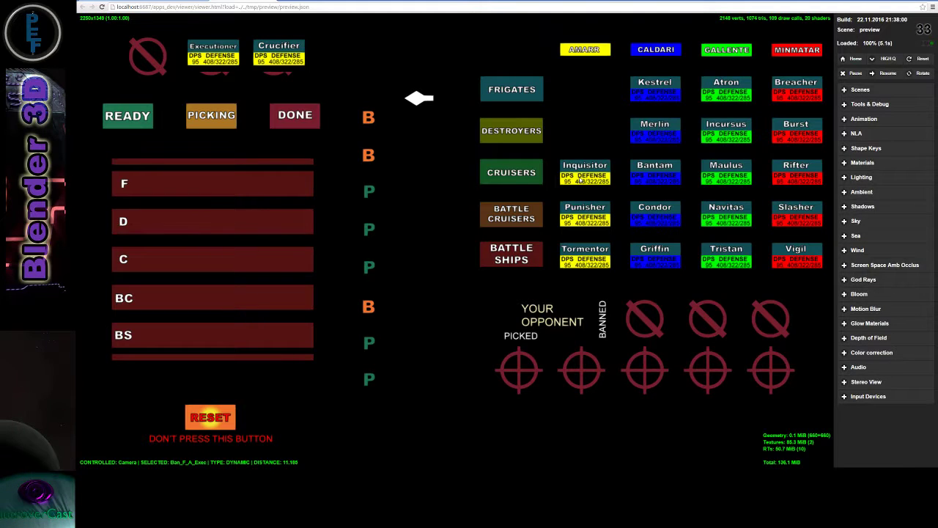
click(584, 170)
click(605, 417)
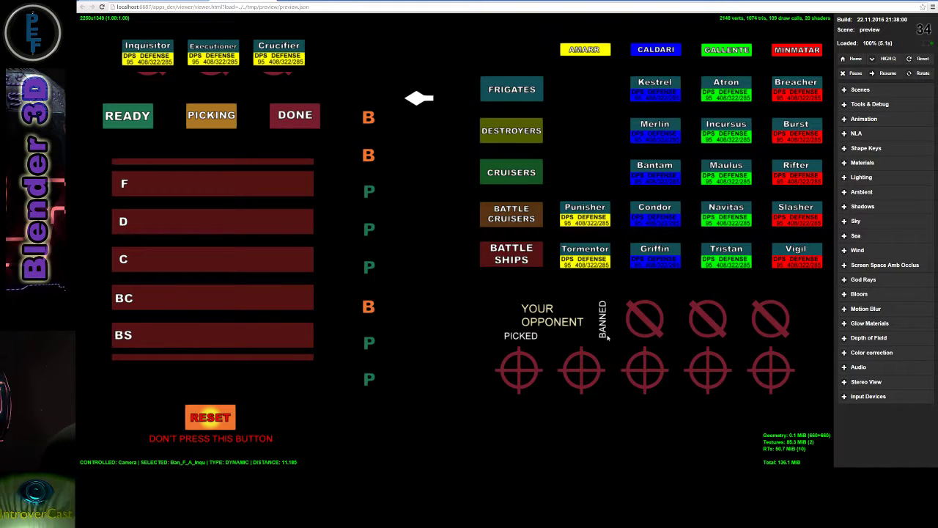
- Mark Punisher and Tormentor banned by opponent, then test clicking the Punisher tile
click(591, 215)
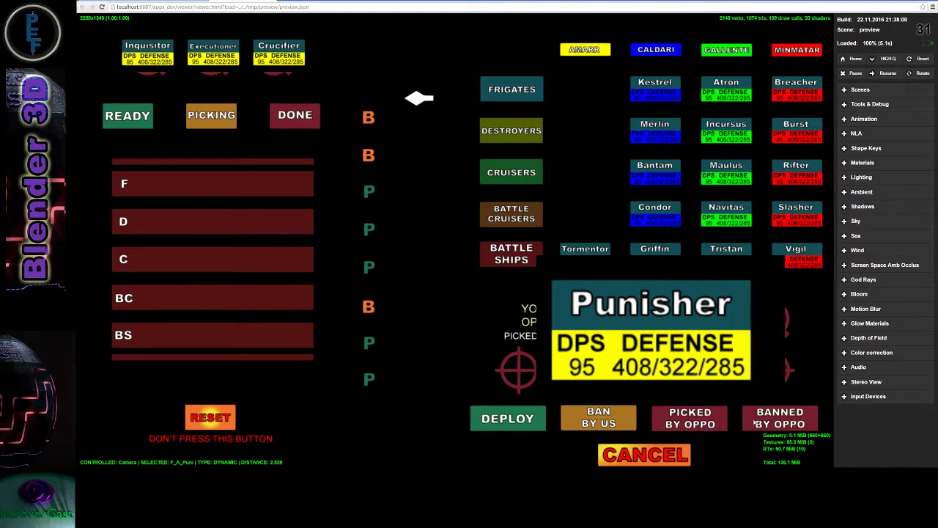
click(705, 424)
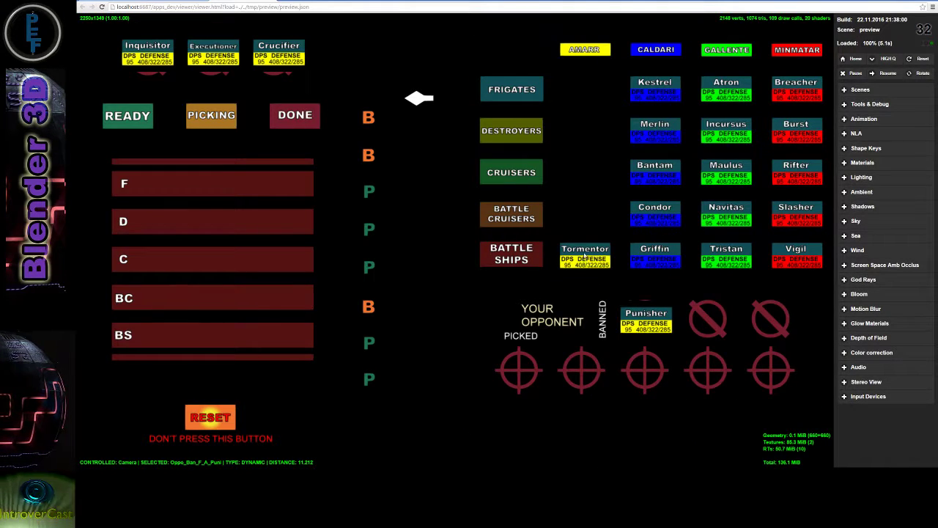
click(587, 266)
click(669, 439)
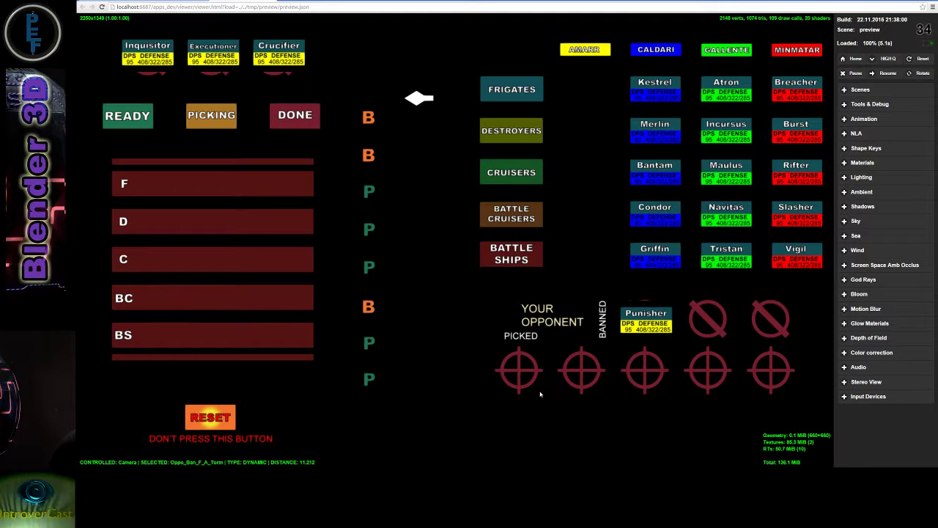
click(644, 325)
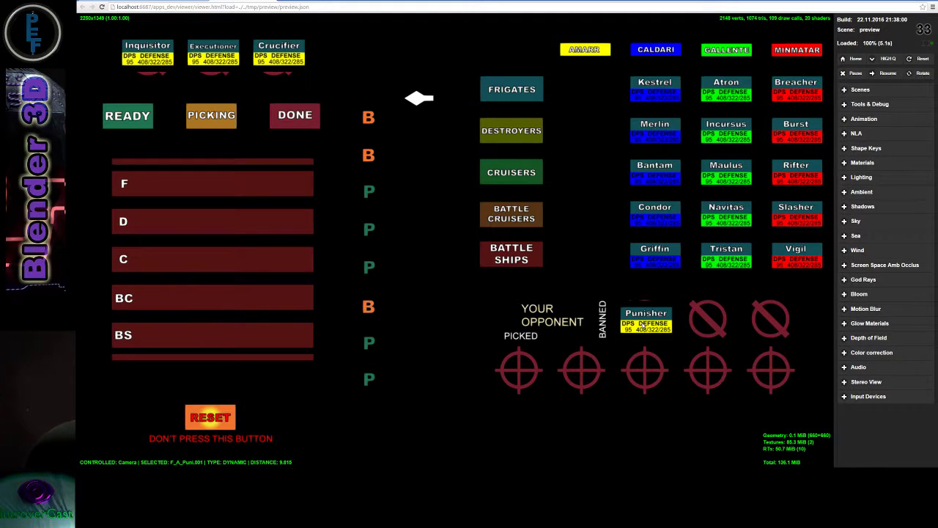
click(644, 325)
click(644, 325)
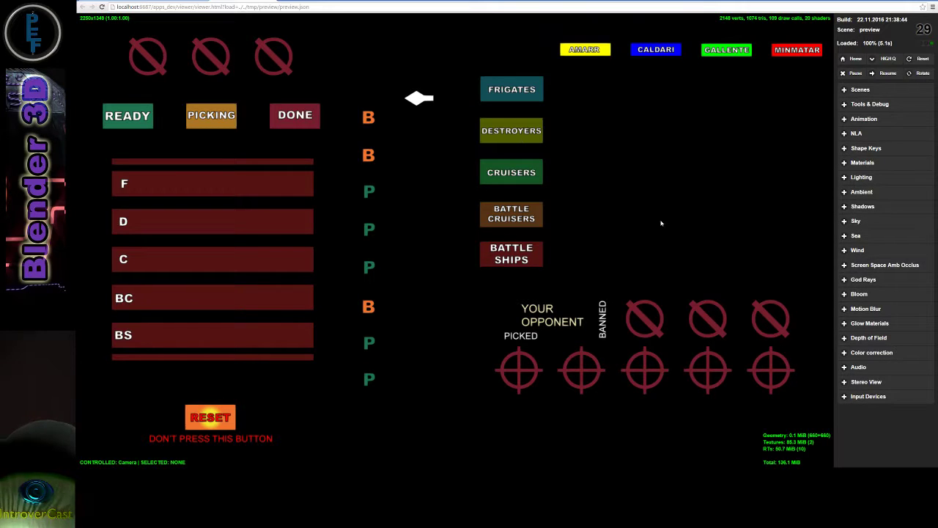
- Mark Crucifier, Punisher and Tormentor PICKED BY OPPO, and Executioner and Inquisitor BANNED BY OPPO
click(541, 92)
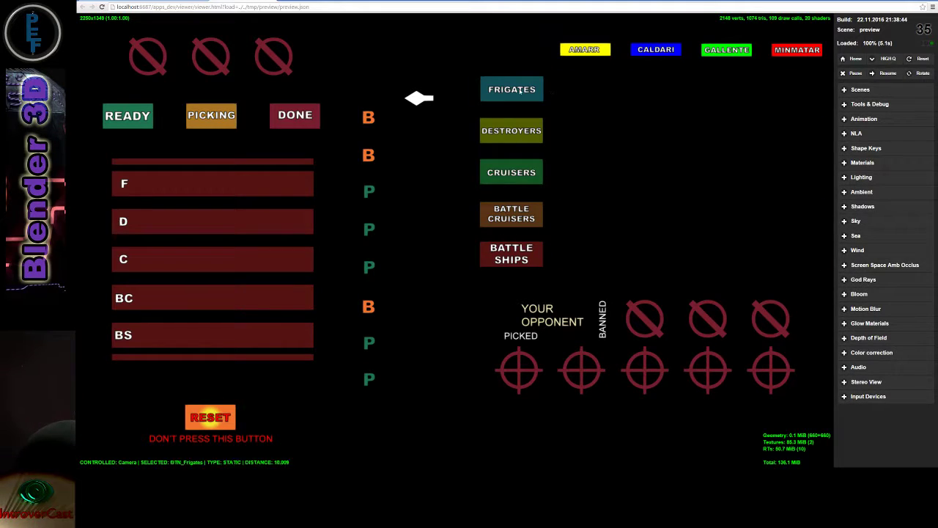
click(592, 92)
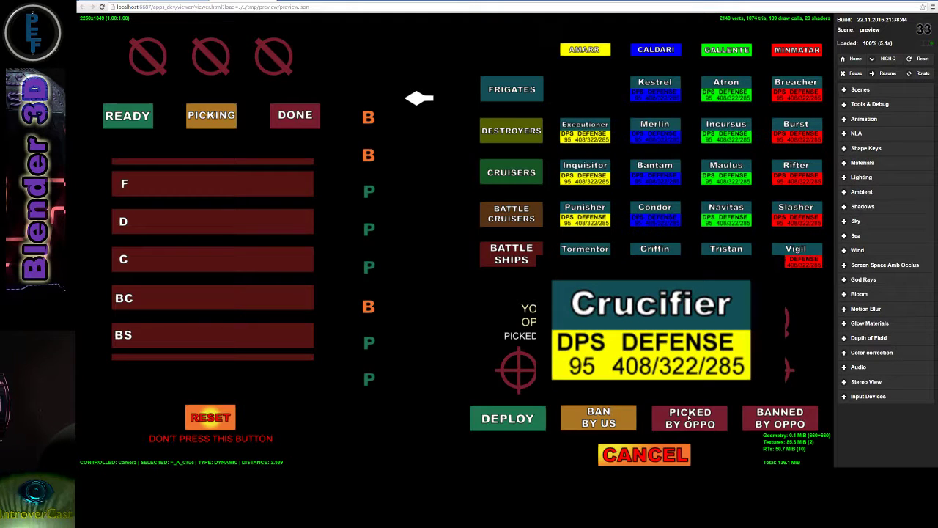
click(689, 416)
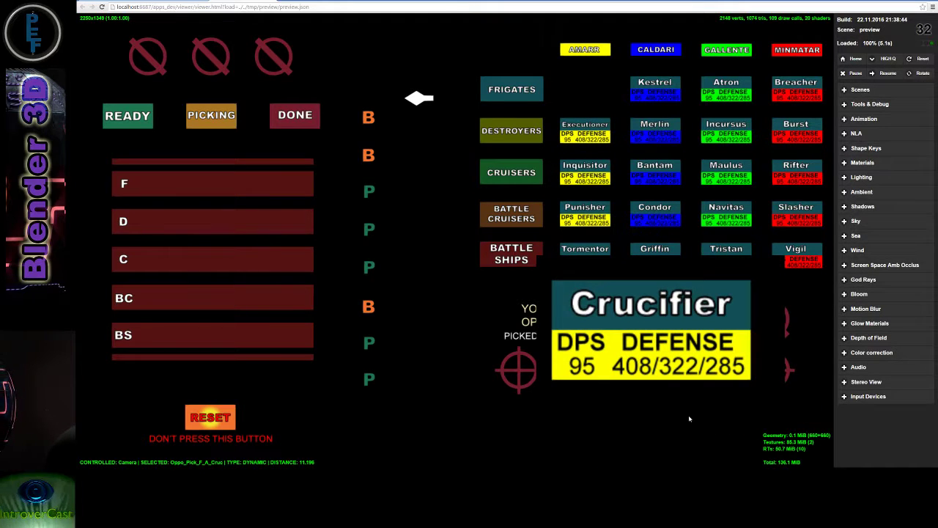
click(592, 139)
click(769, 418)
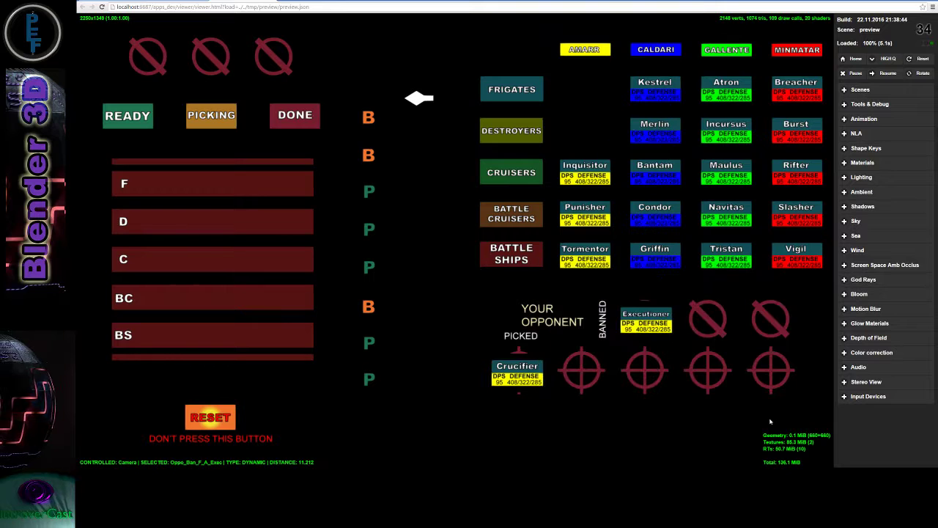
click(579, 182)
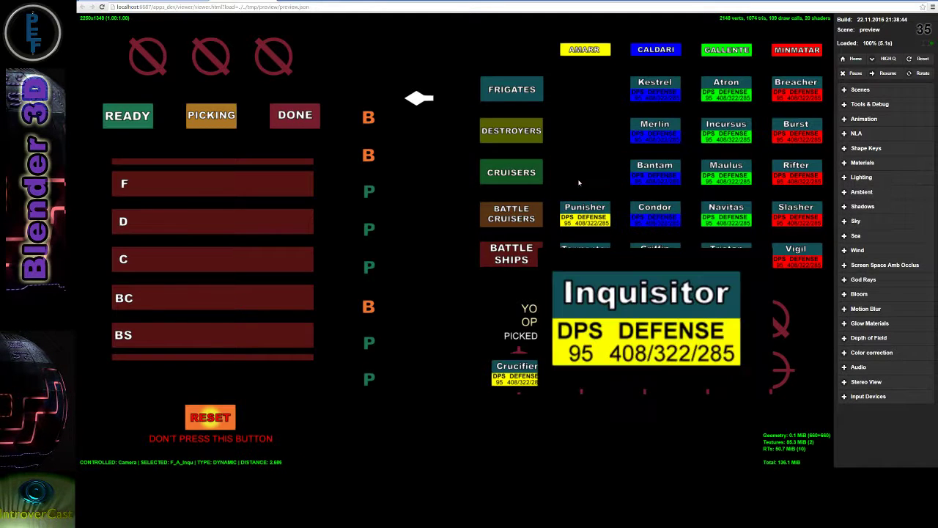
click(772, 417)
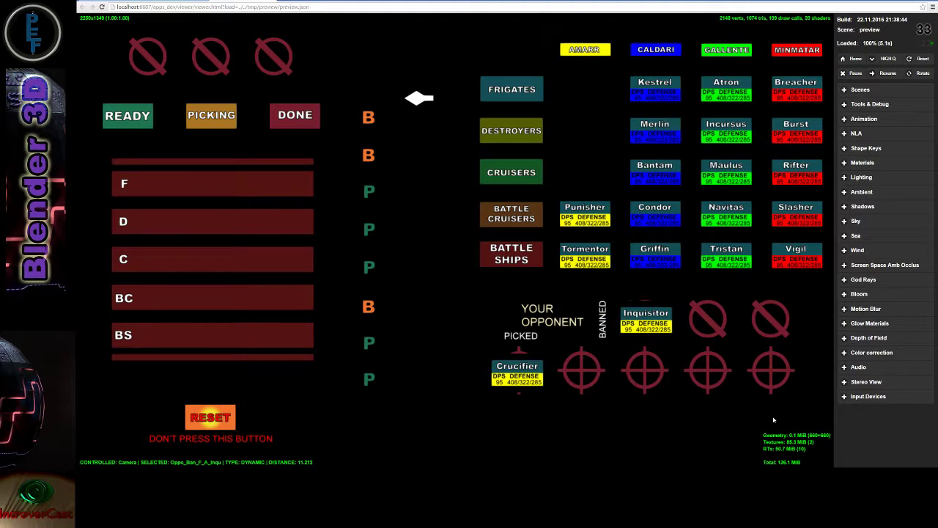
click(569, 207)
click(680, 419)
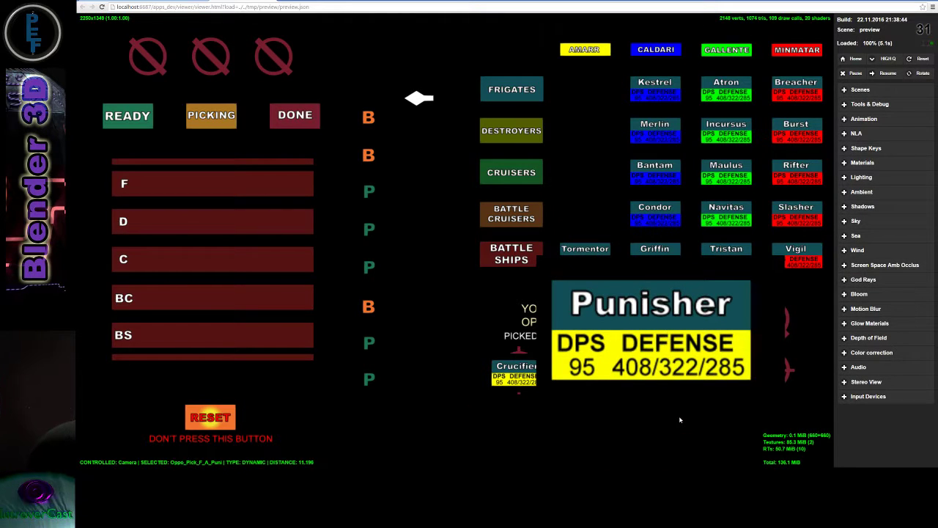
click(584, 252)
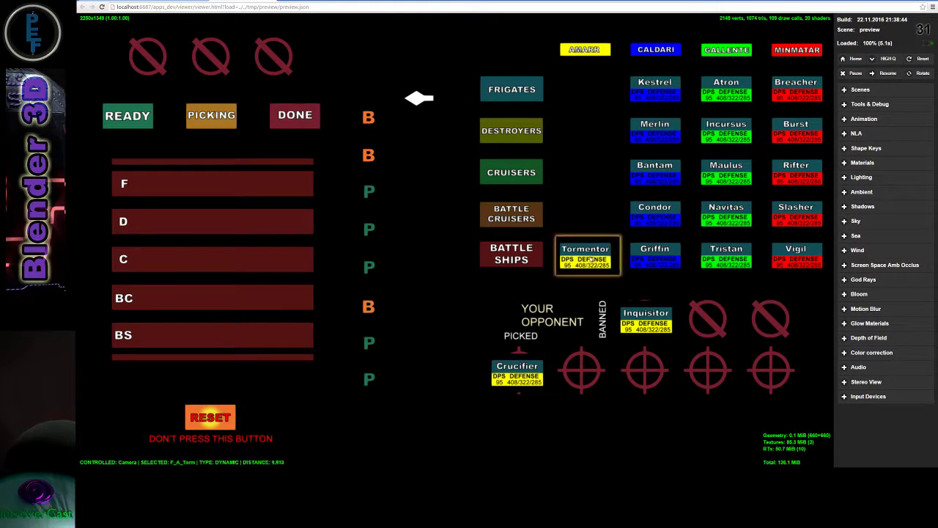
click(682, 423)
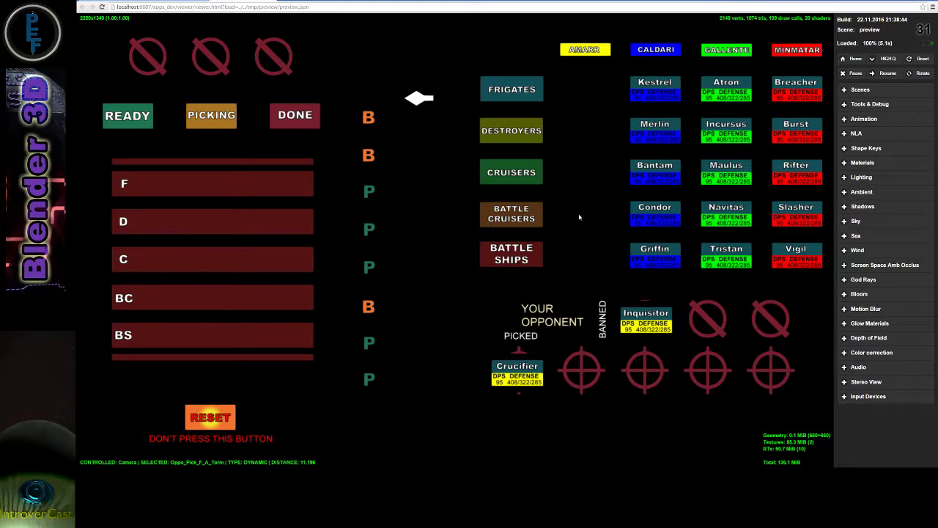